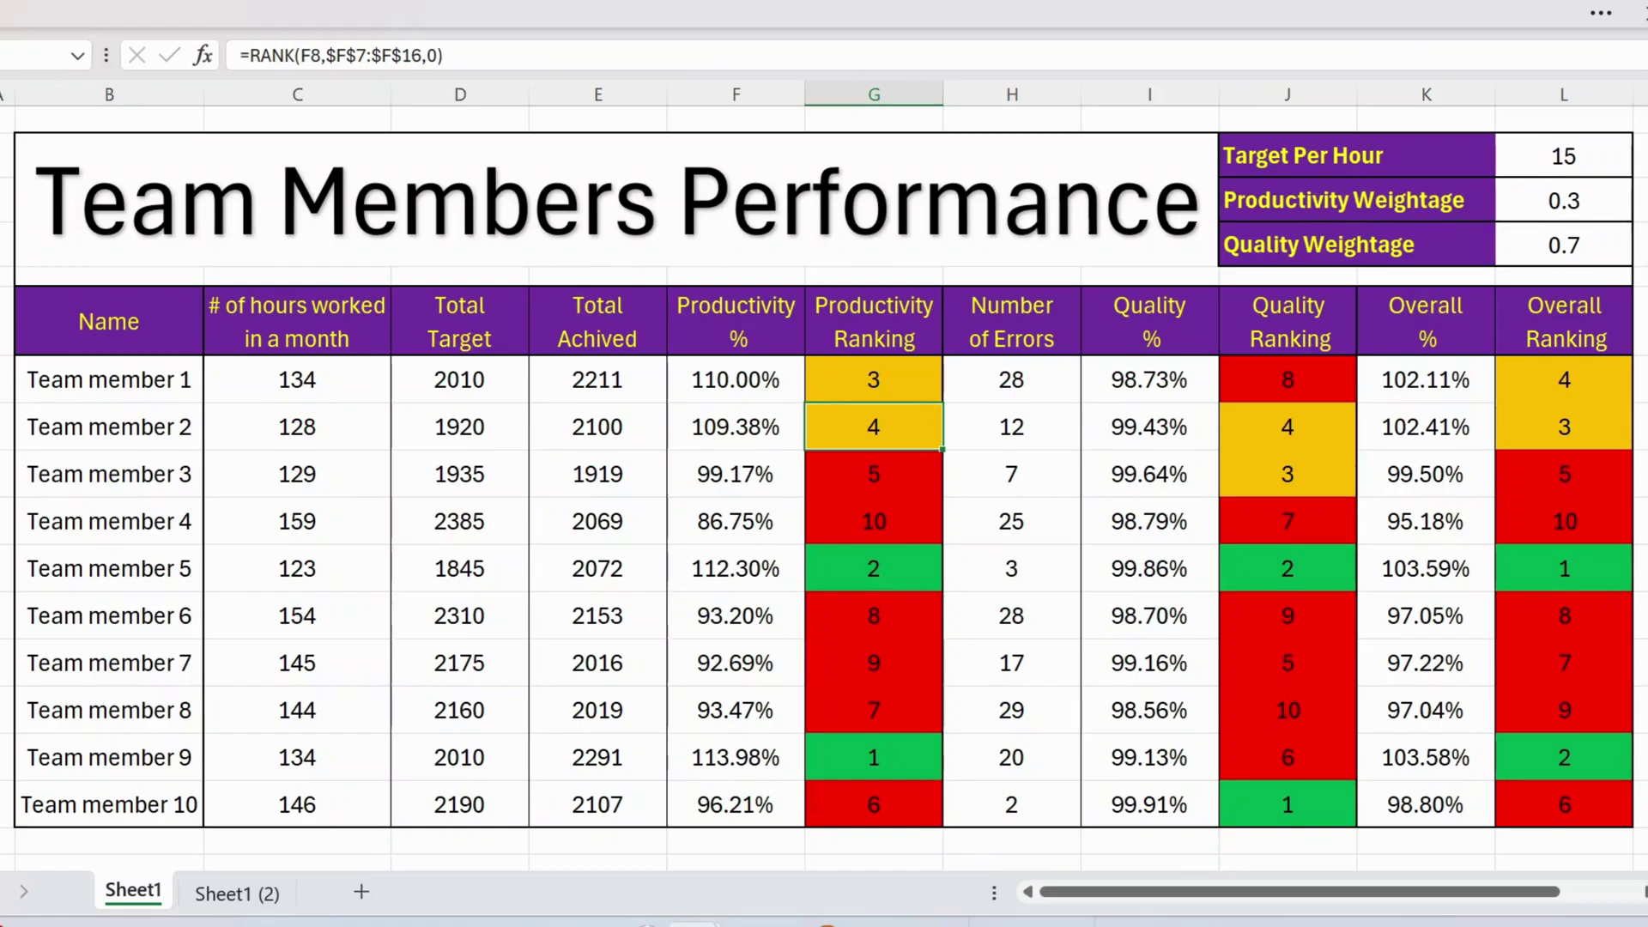
# Step: Try a Target Per Hour of 25 to recalculate the table, then undo it back to 15
pyautogui.click(1273, 155)
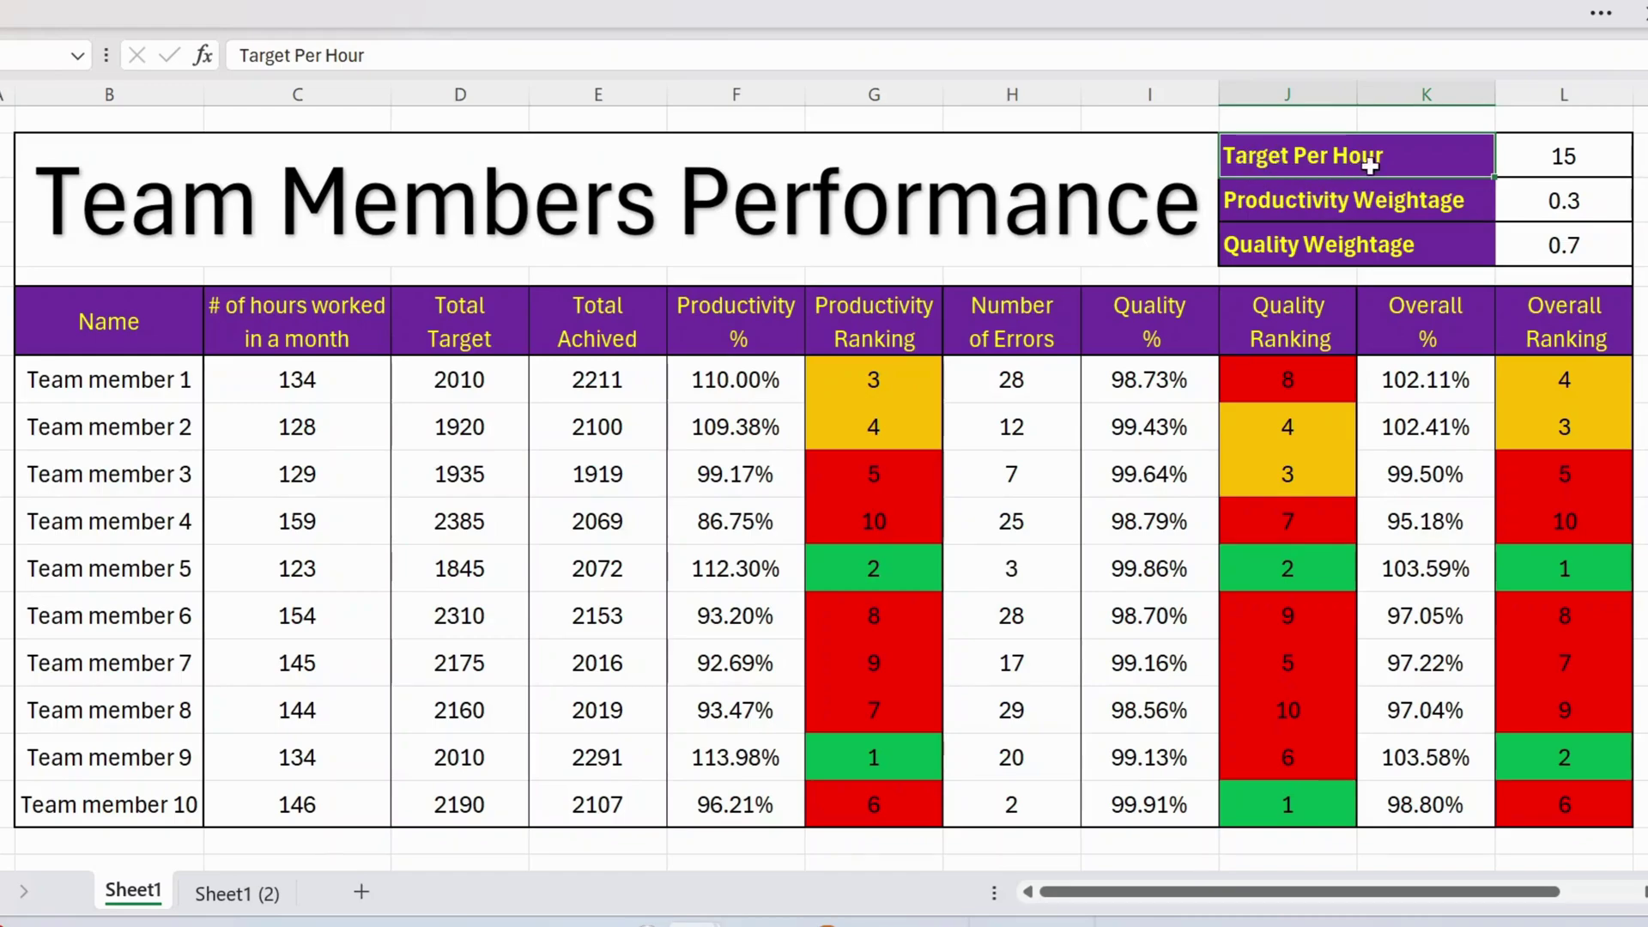
pyautogui.click(1564, 156)
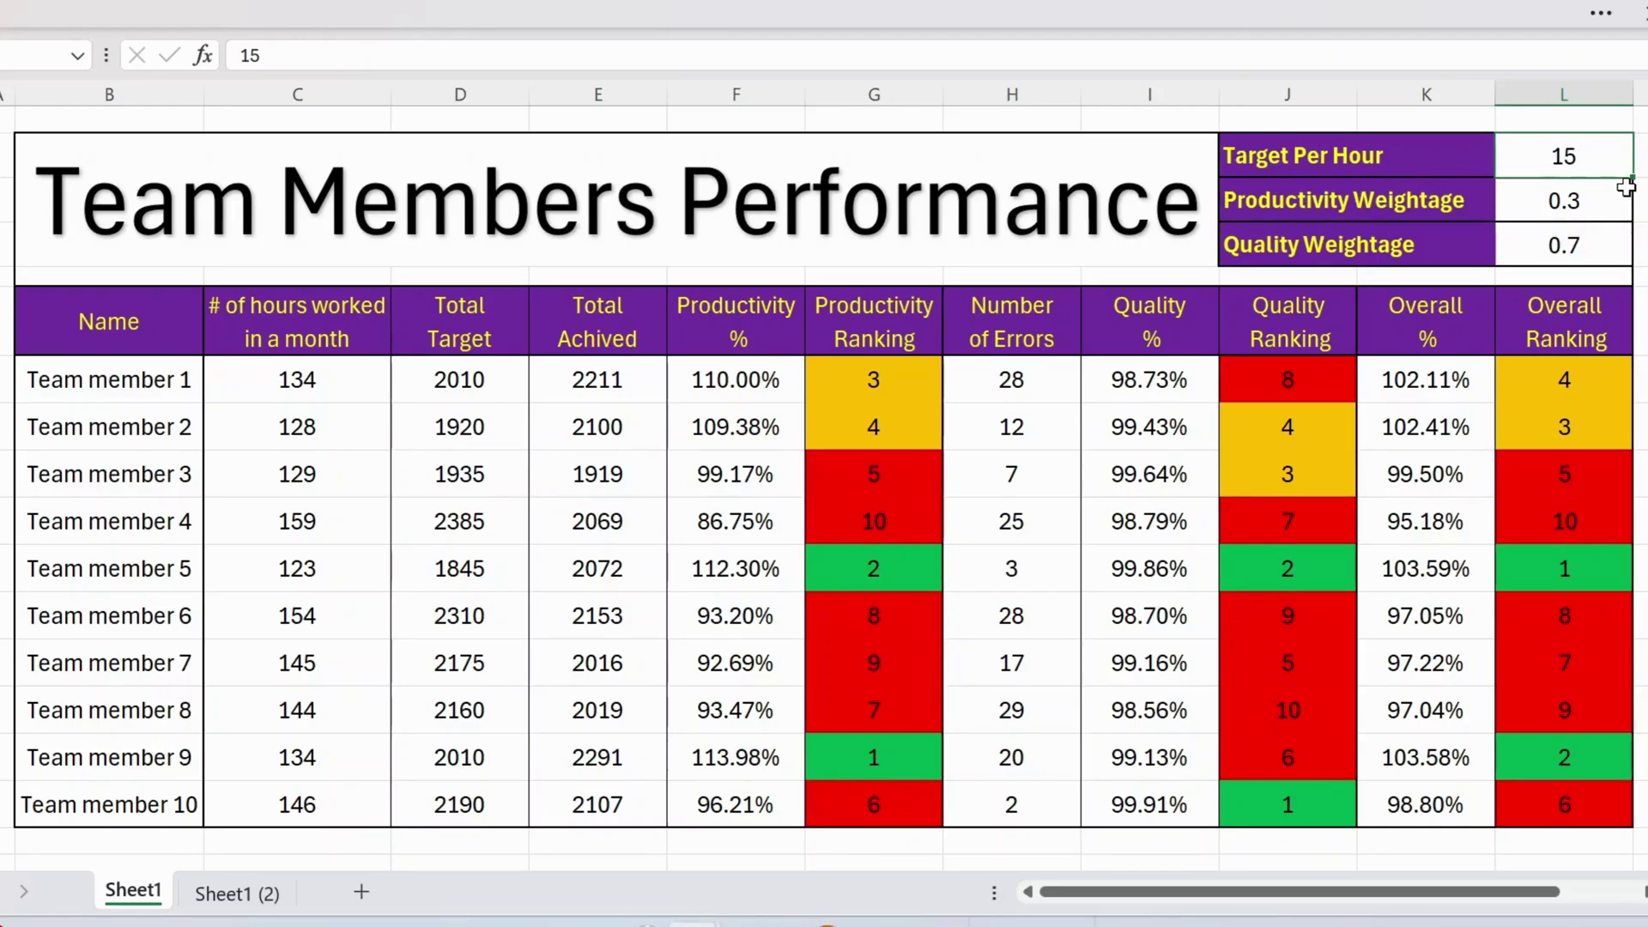
pyautogui.write('25')
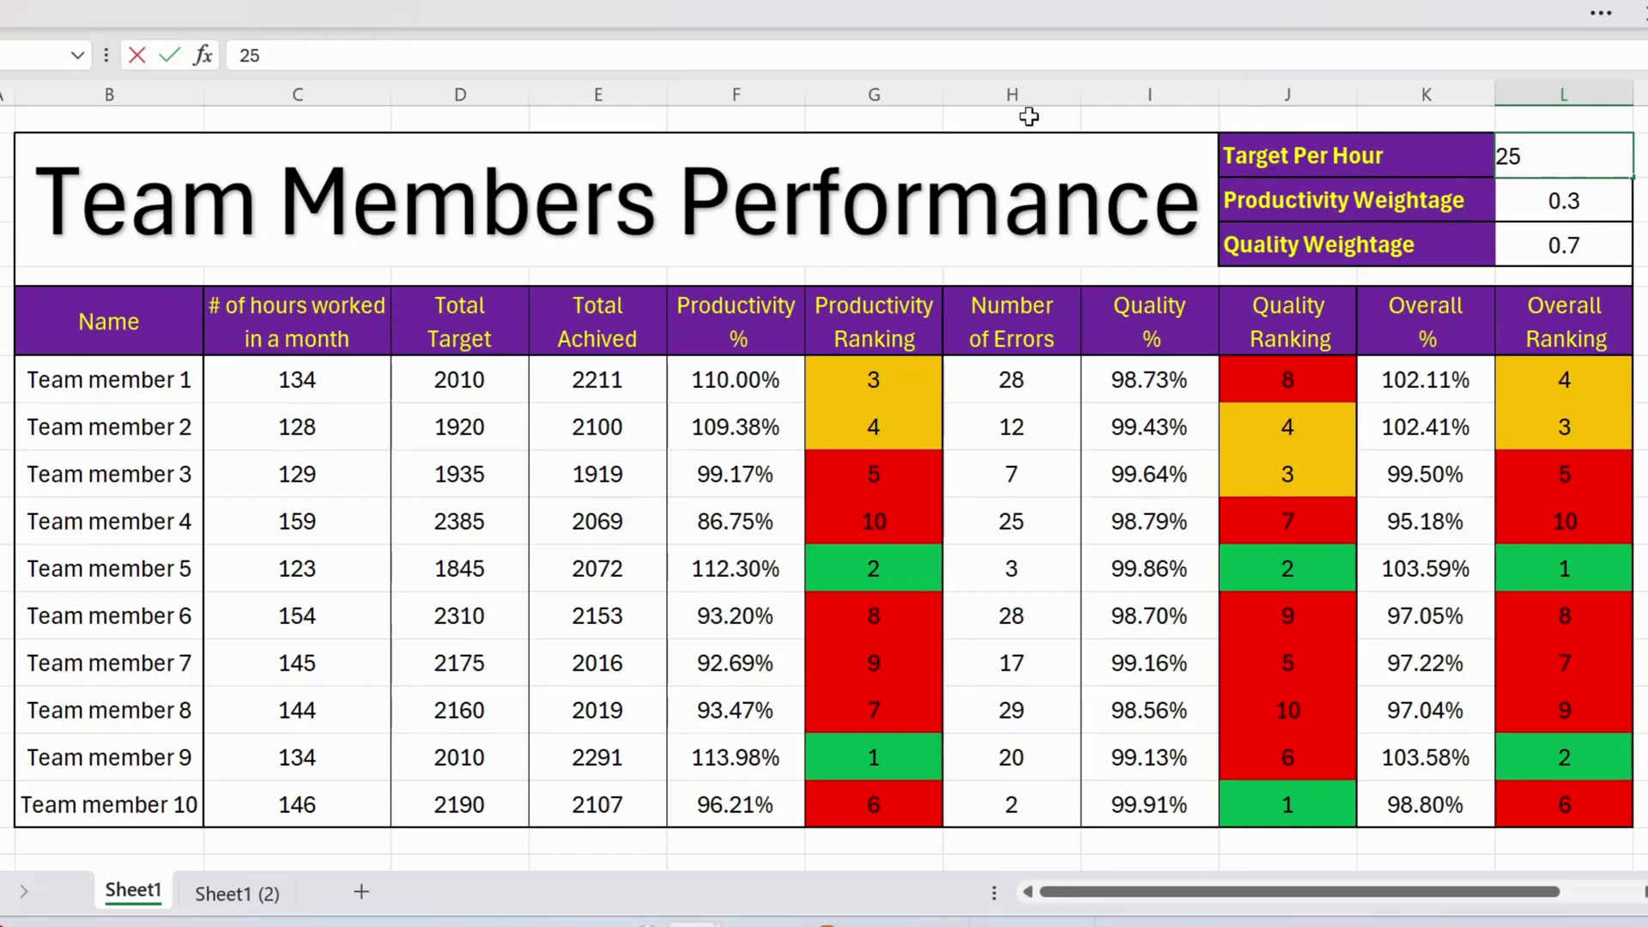
pyautogui.press('Return')
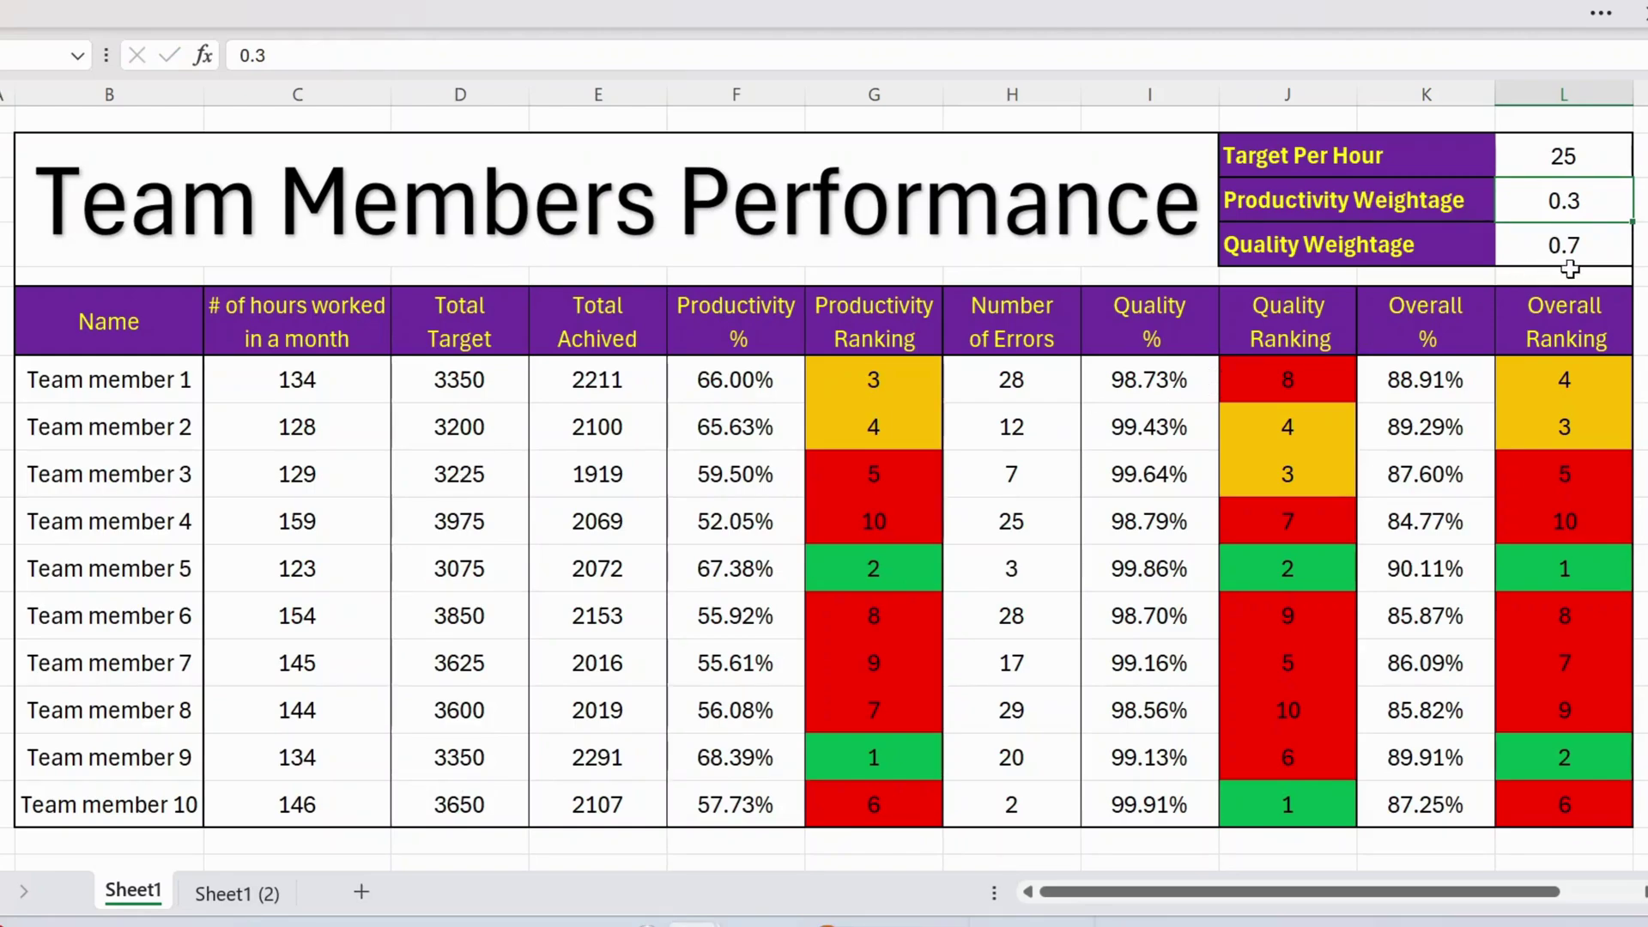
pyautogui.hotkey('ctrl', 'z')
# Step: Review the 0.3 Productivity Weightage and column headings, then select the ten hours-worked values
pyautogui.click(1532, 212)
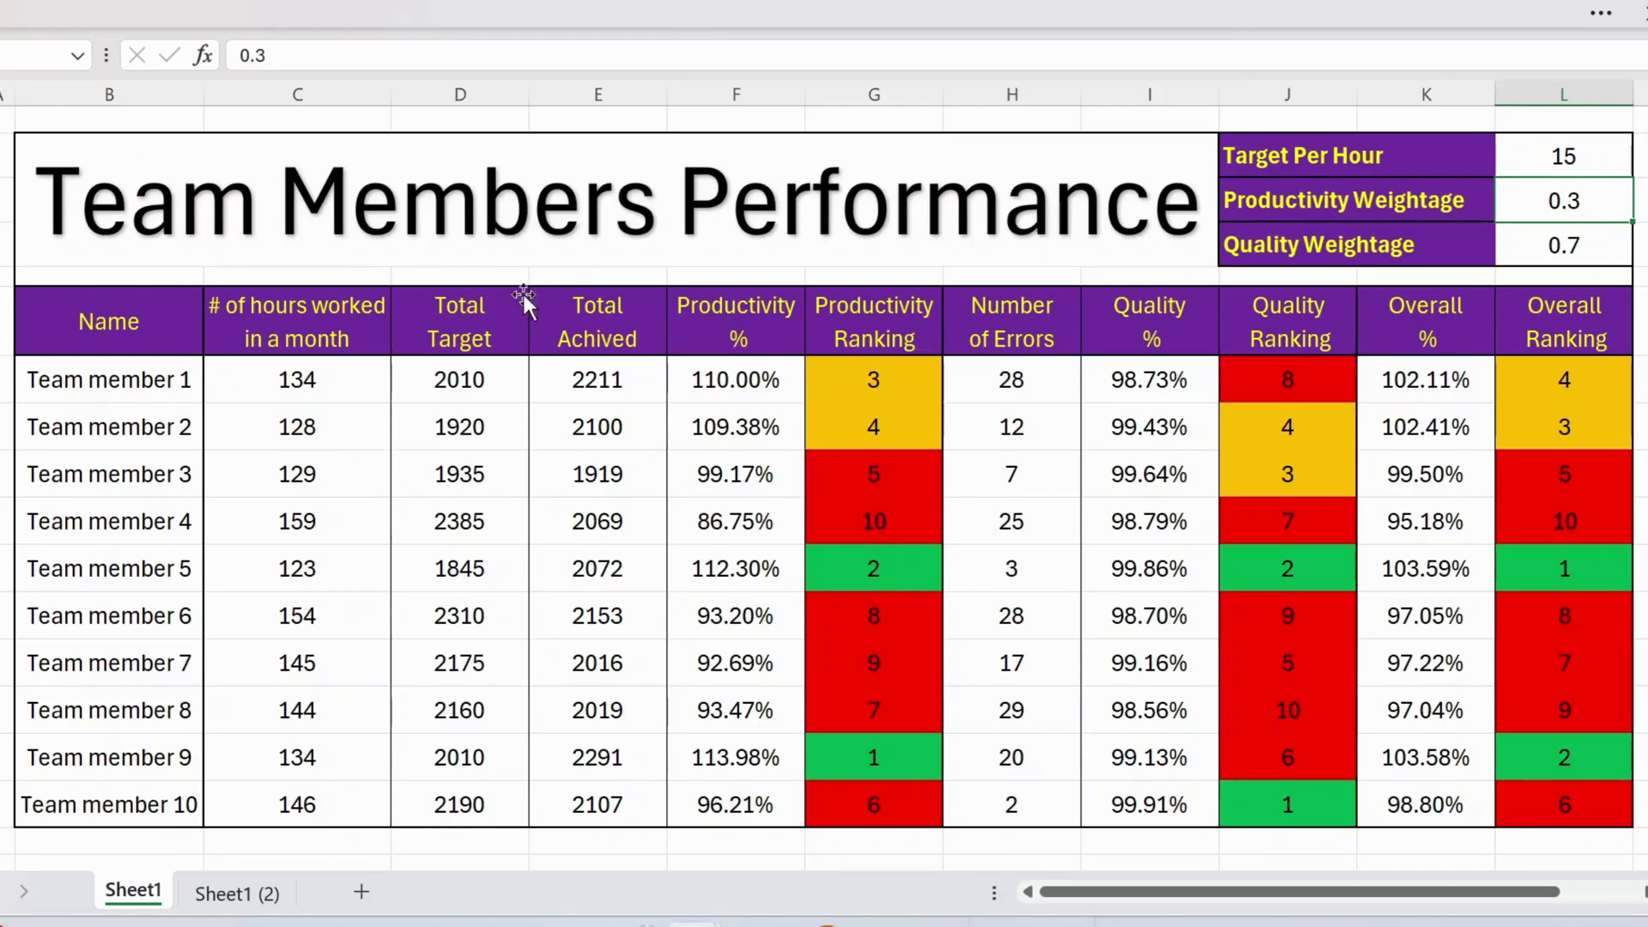
pyautogui.click(136, 314)
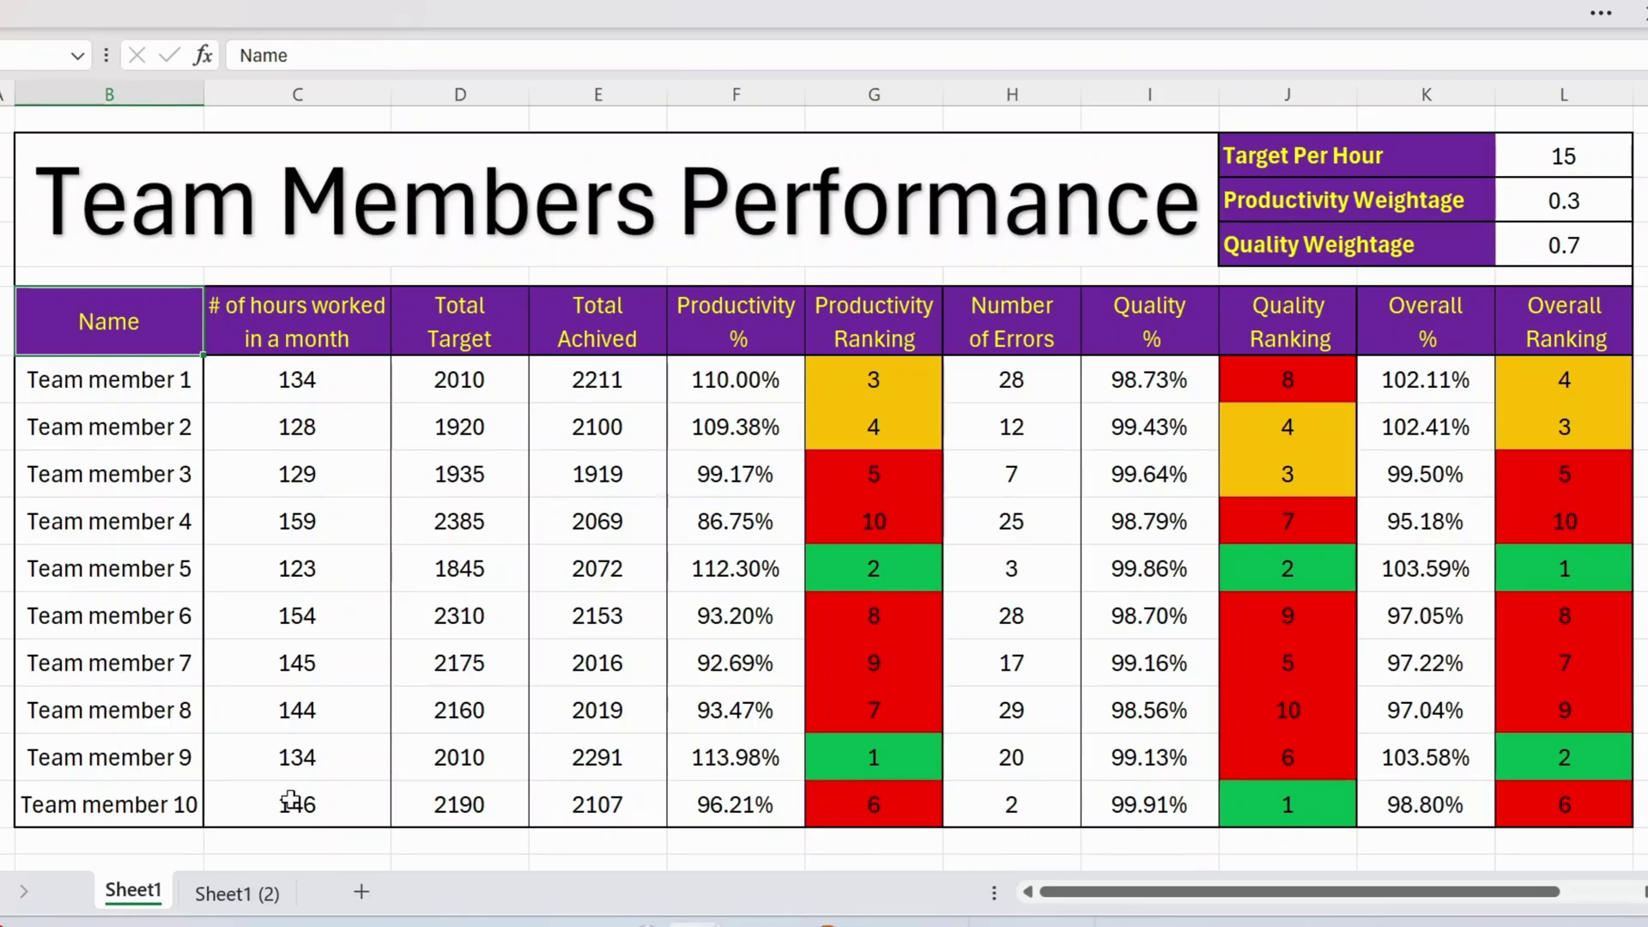
pyautogui.moveTo(319, 818); pyautogui.dragTo(1511, 805)
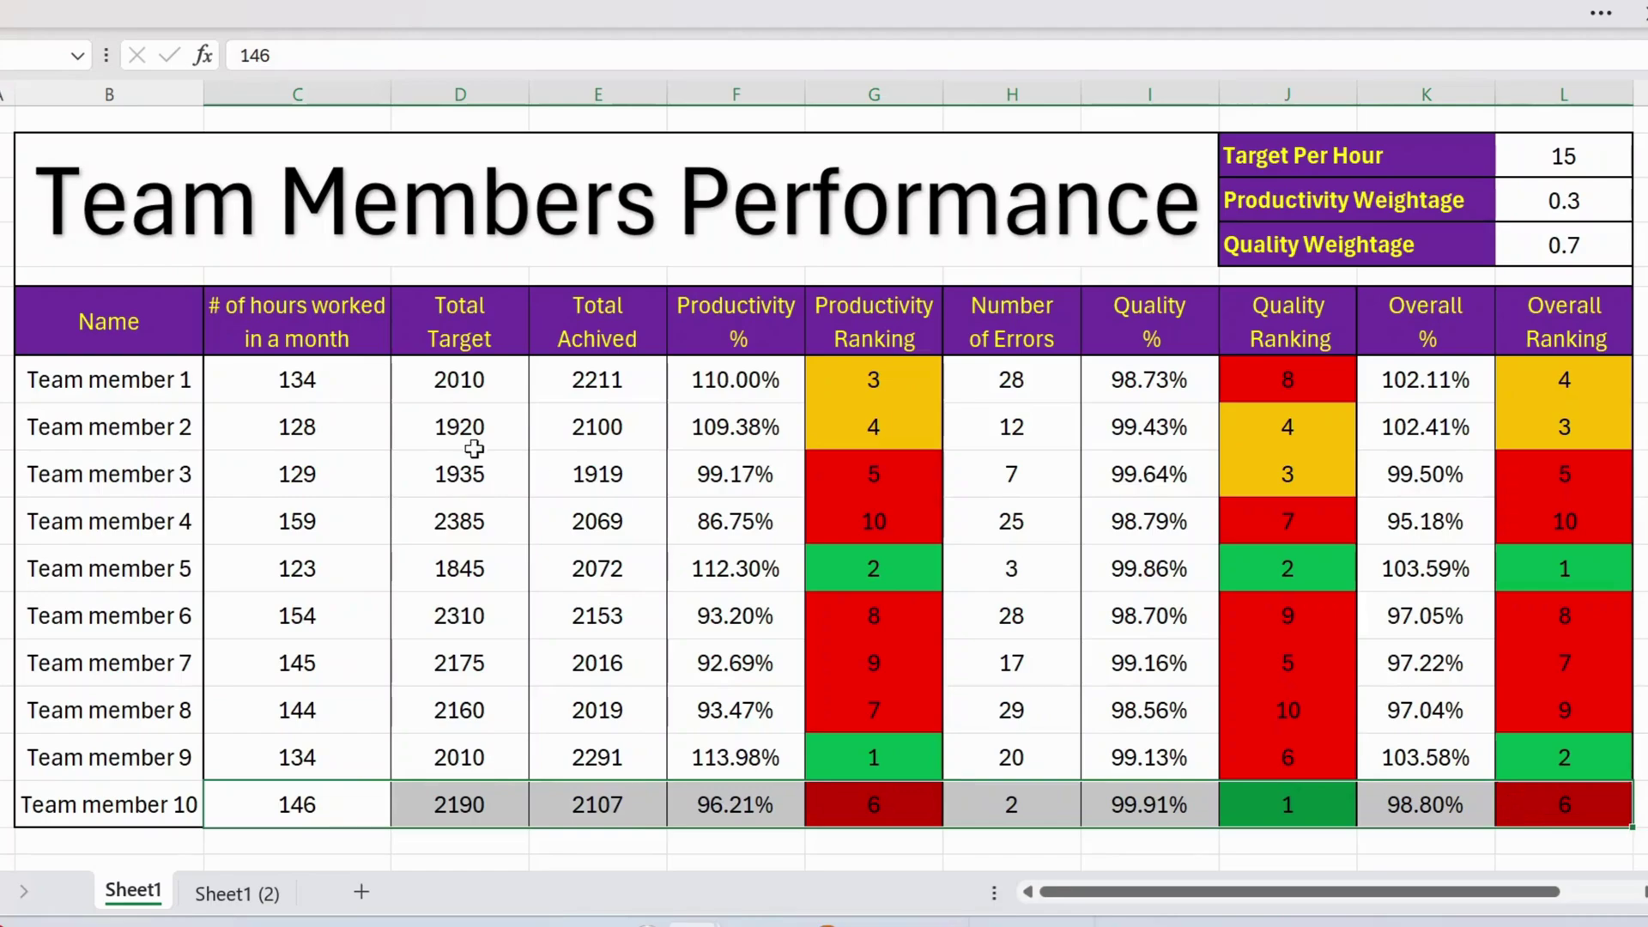
pyautogui.click(313, 343)
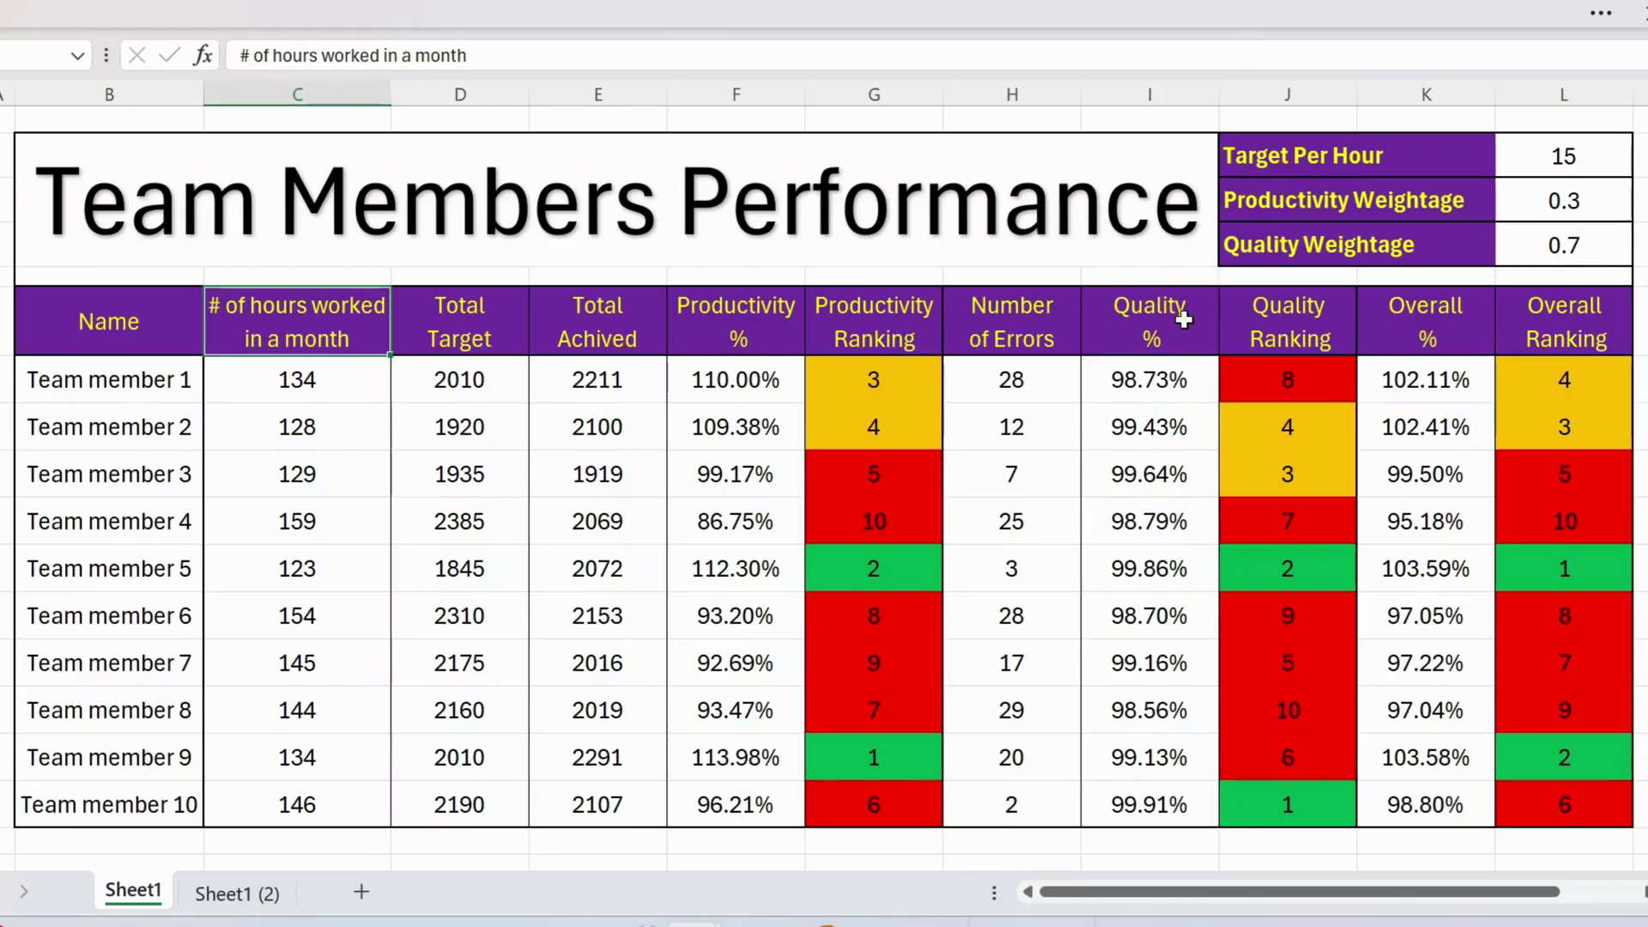
pyautogui.click(1183, 319)
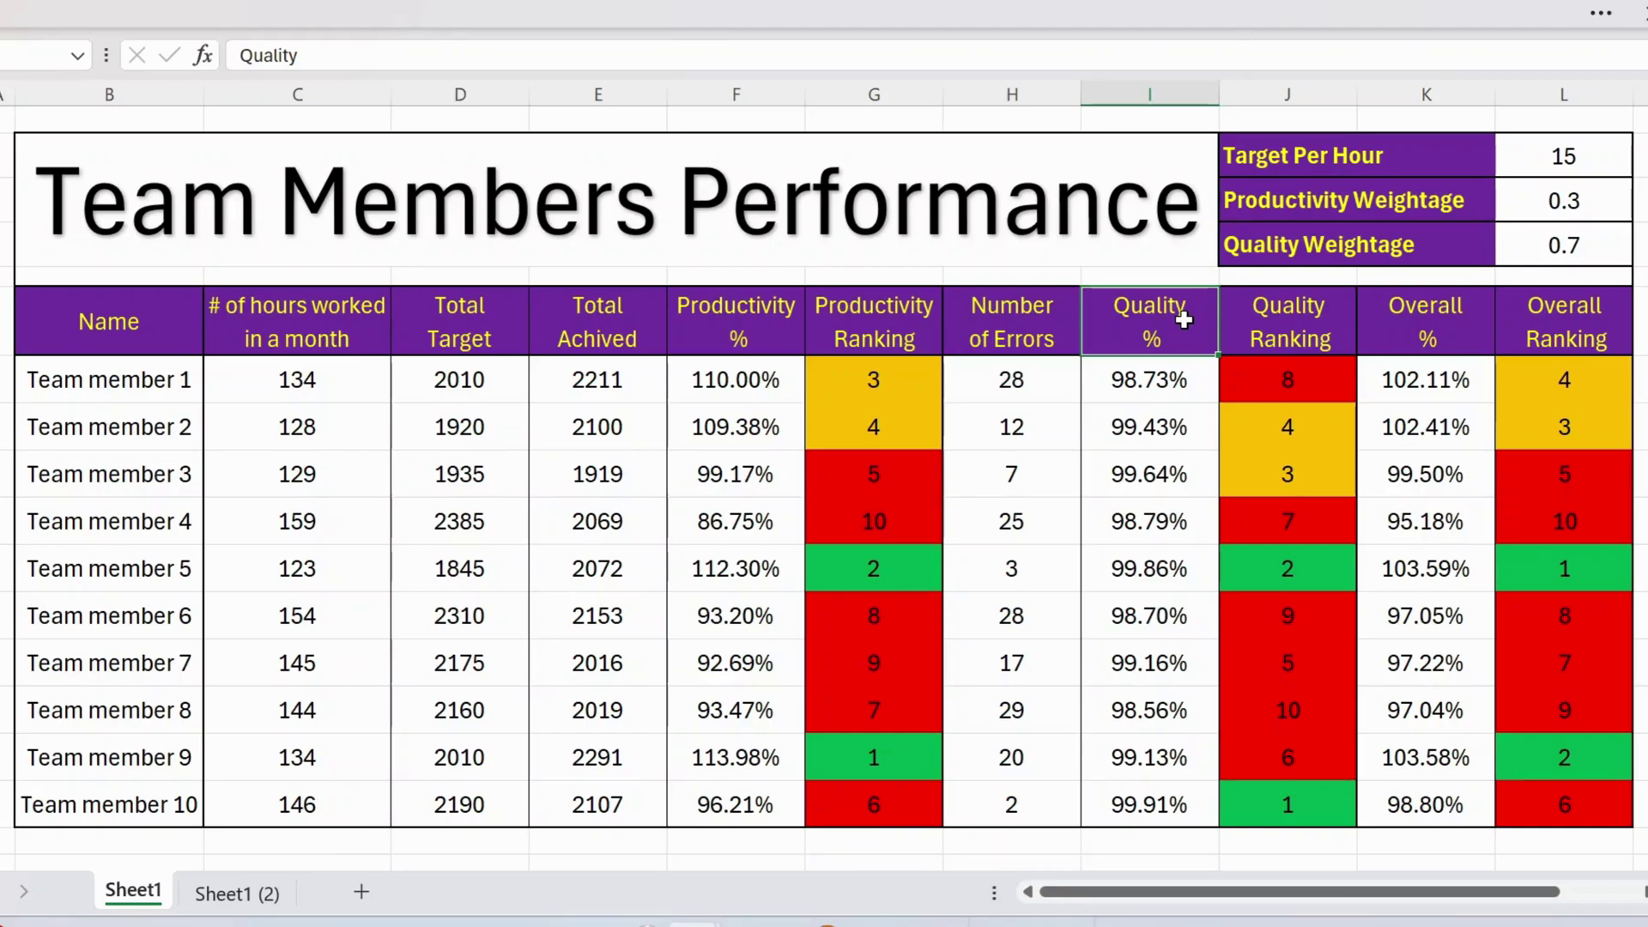
pyautogui.click(317, 324)
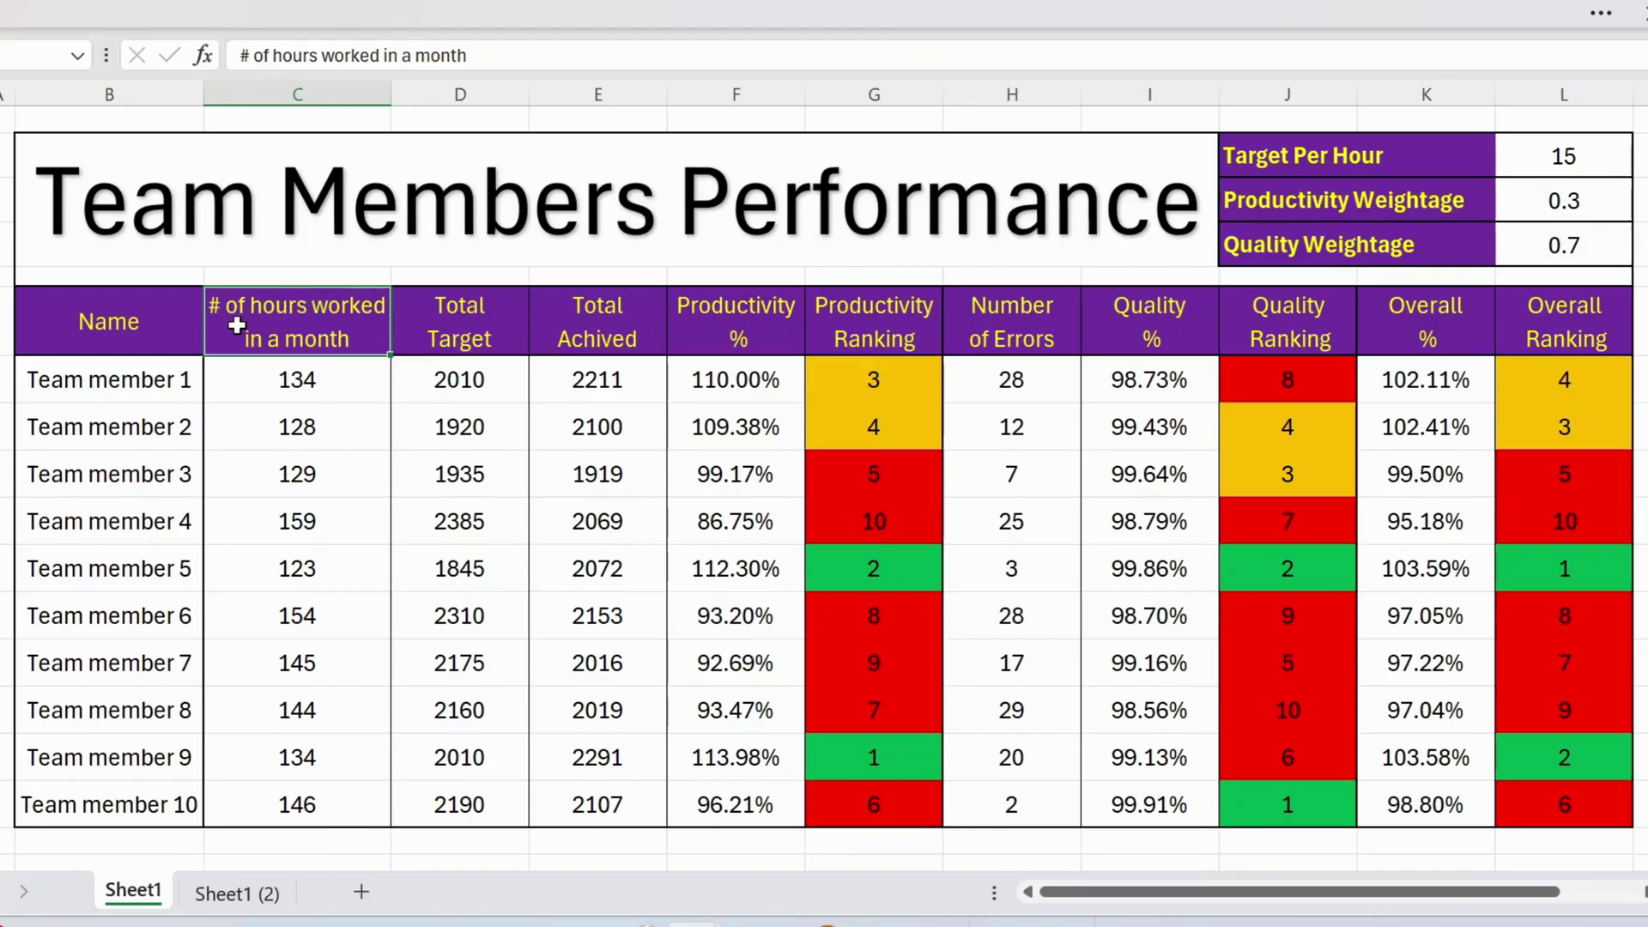
pyautogui.click(296, 386)
pyautogui.moveTo(294, 378); pyautogui.dragTo(295, 805)
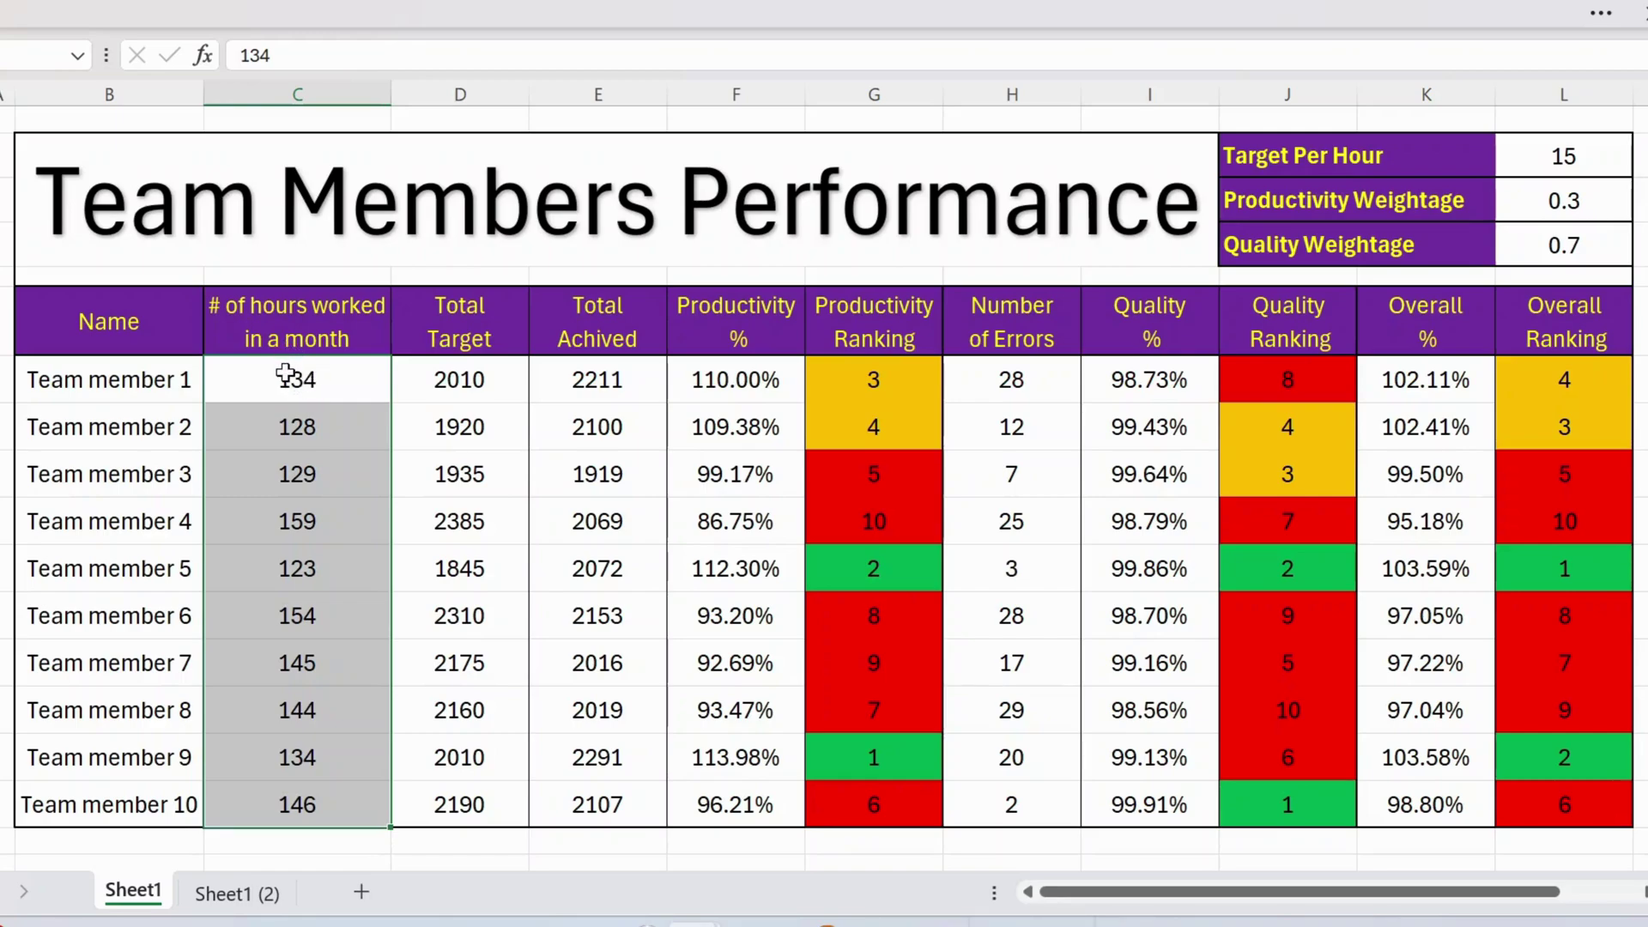
# Step: Paste the hours values and confirm Team member 1's Total Target formula =C7*$L$2 gives 2010
pyautogui.hotkey('ctrl', 'v')
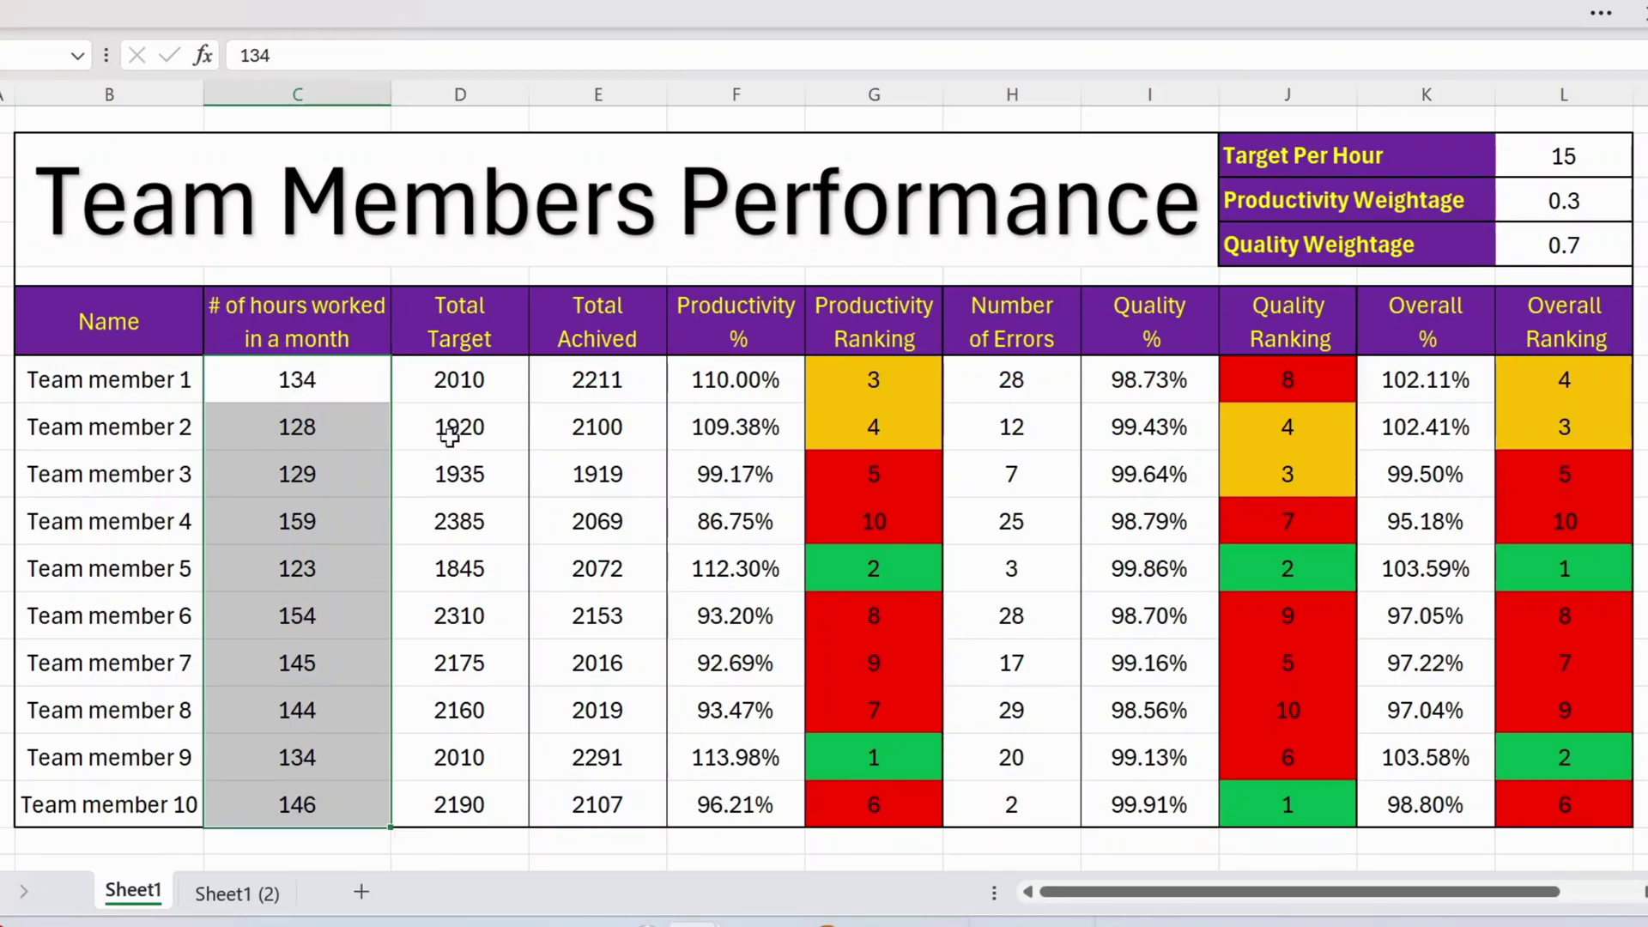
pyautogui.click(474, 338)
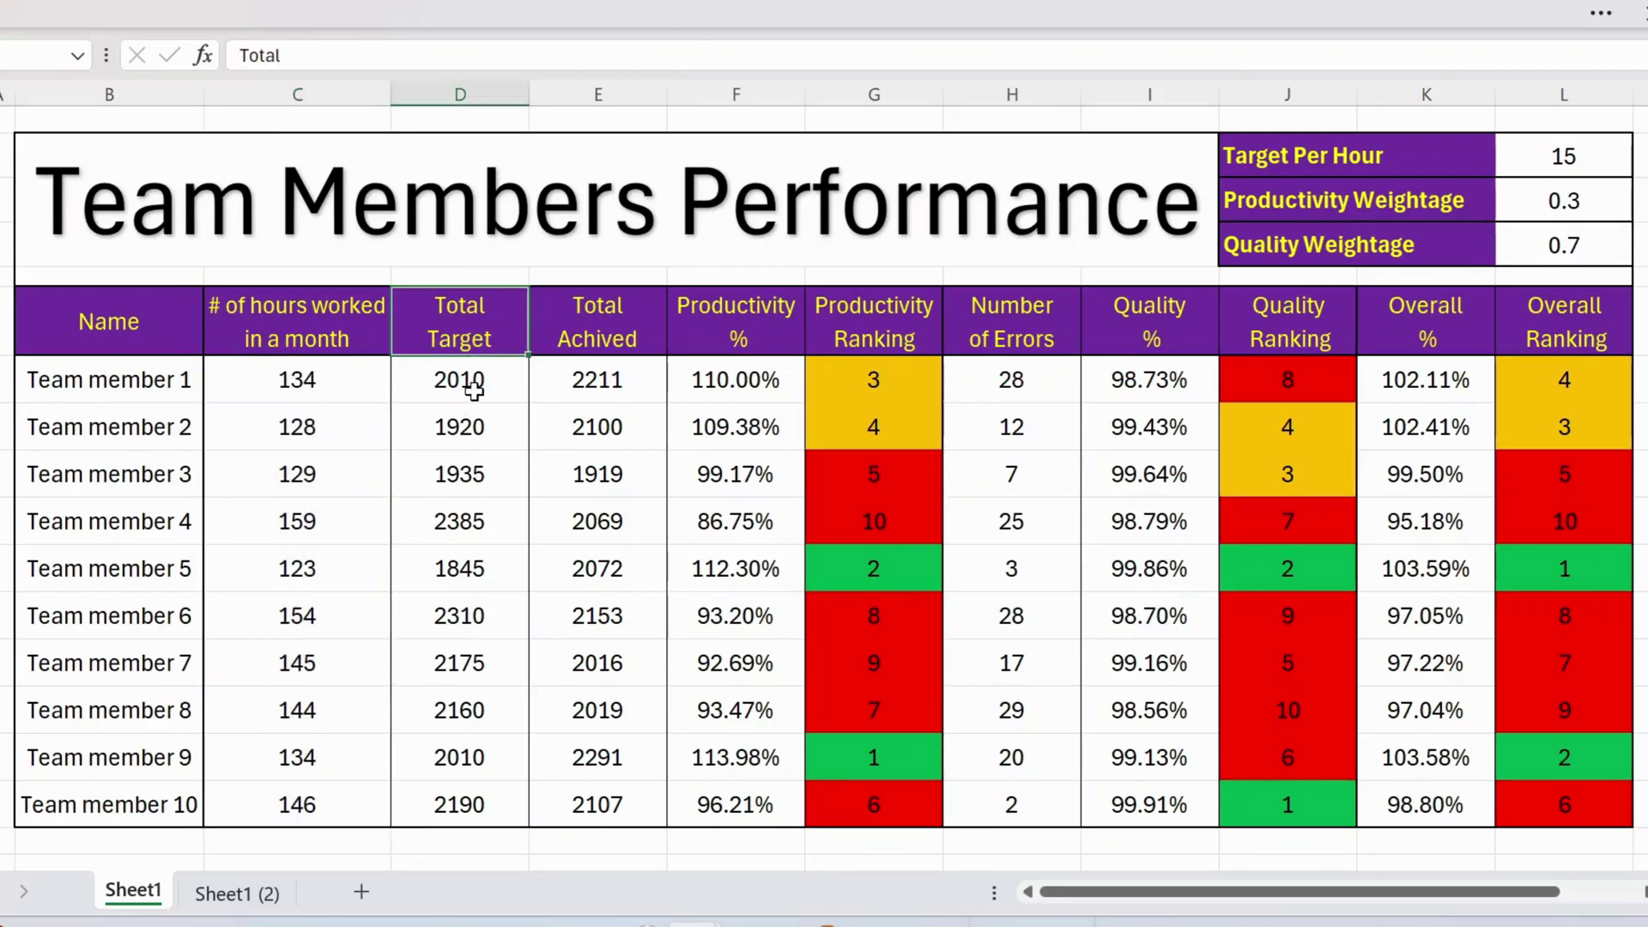
pyautogui.click(475, 391)
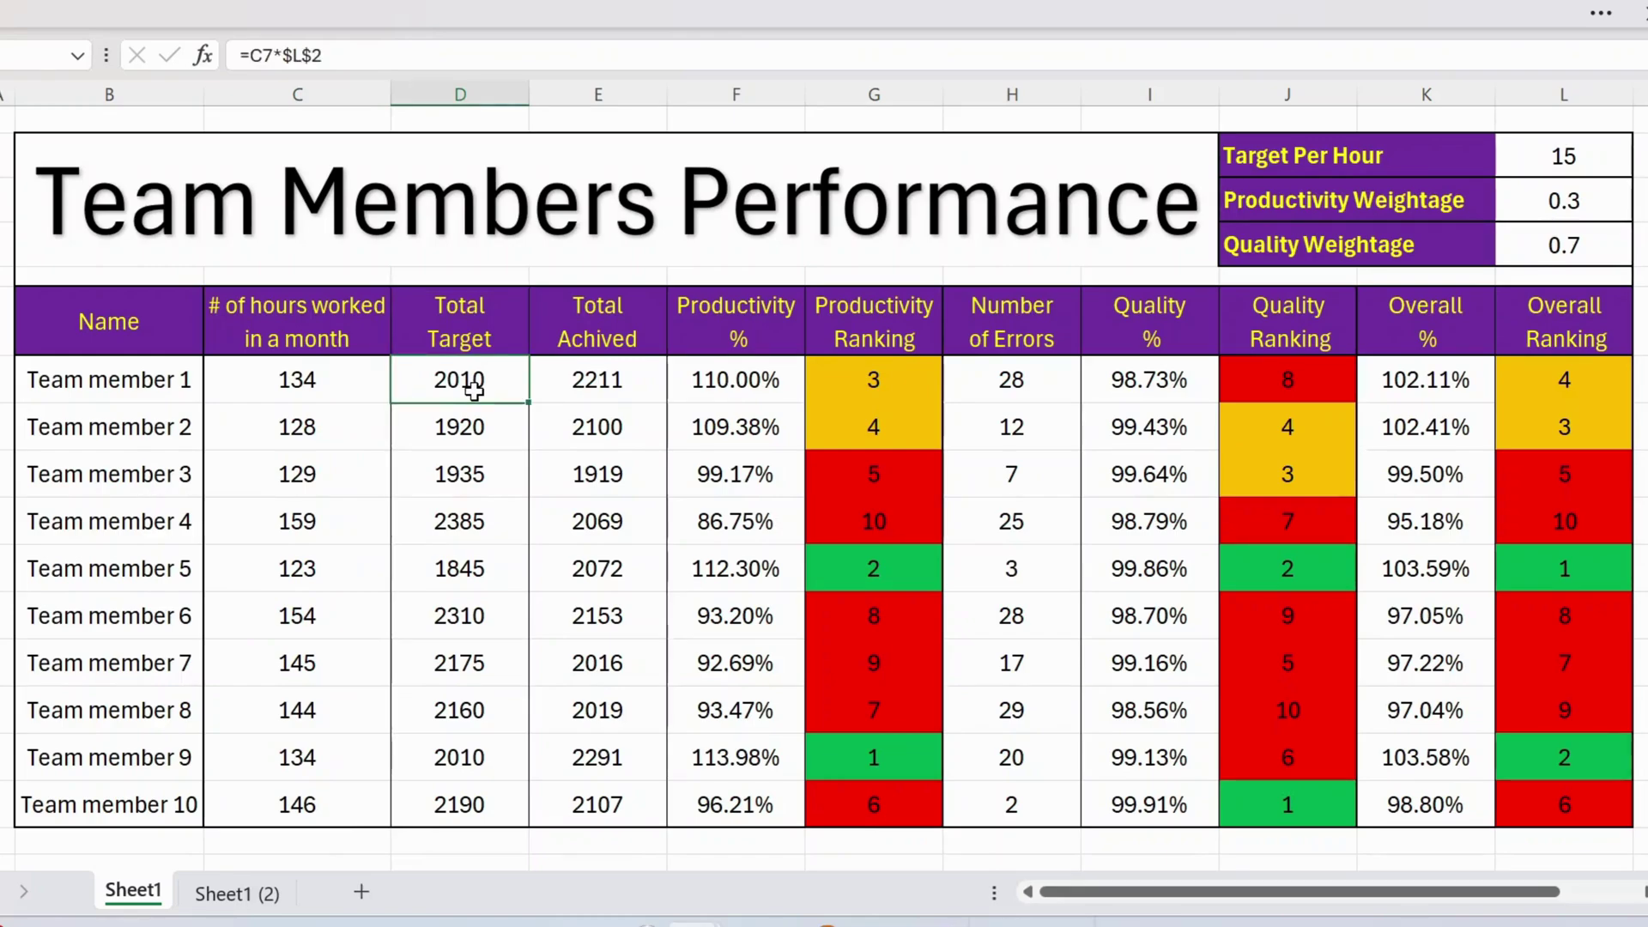
pyautogui.press('F2')
pyautogui.press('Escape')
# Step: Set the Ribbon Display Options to Always show Ribbon
pyautogui.click(1602, 16)
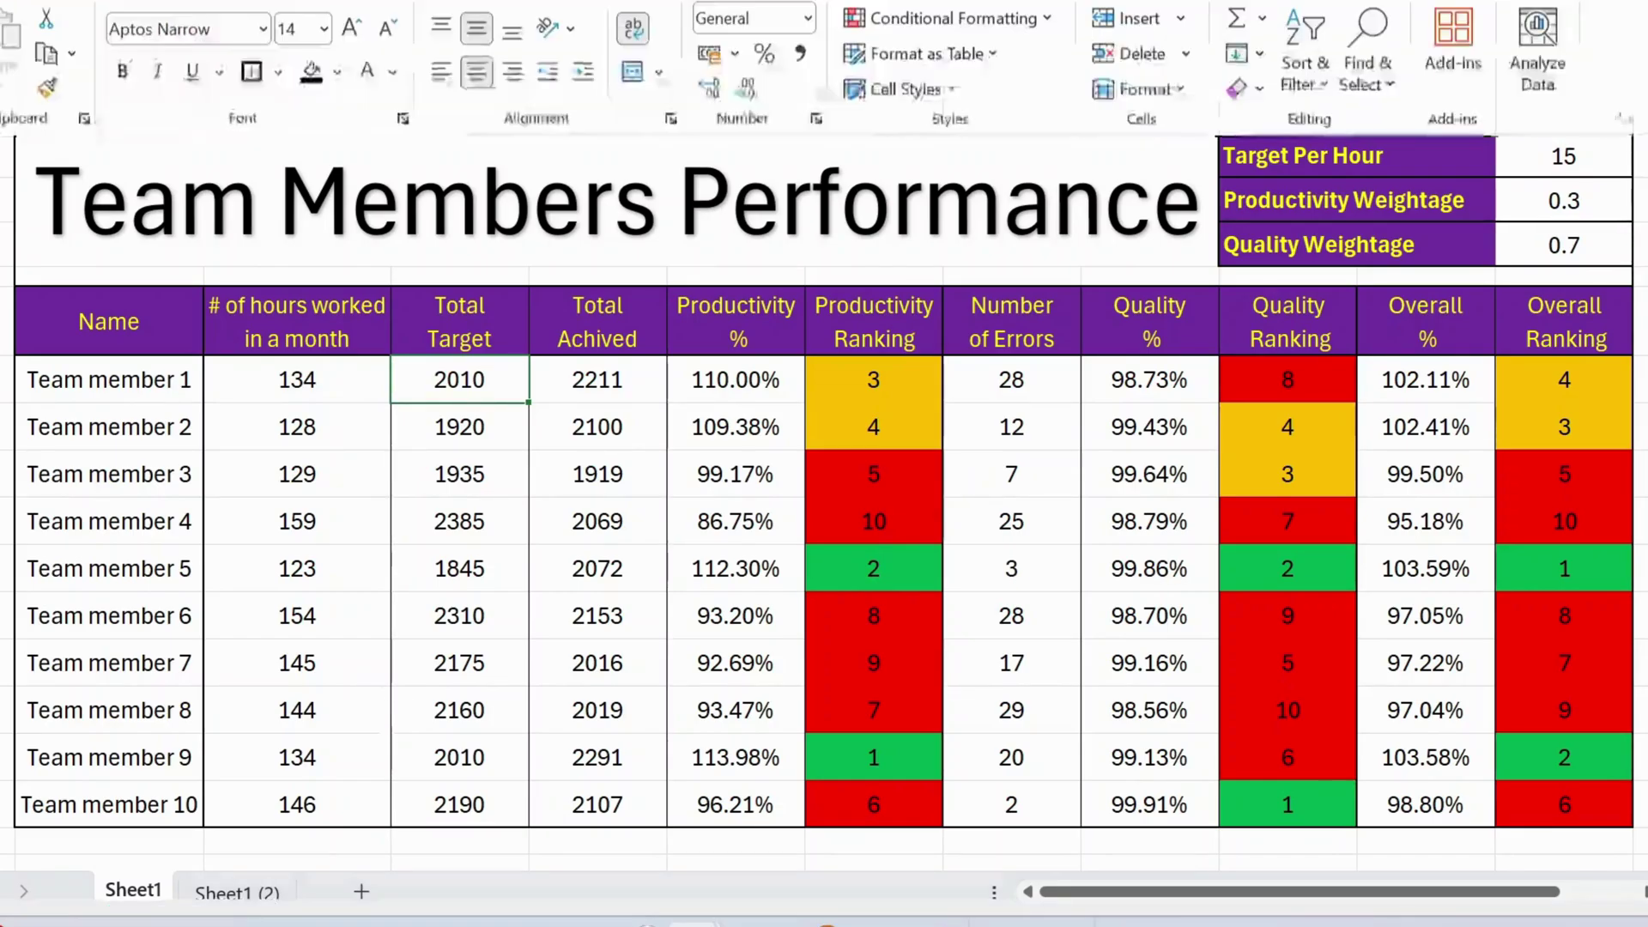
pyautogui.click(1635, 230)
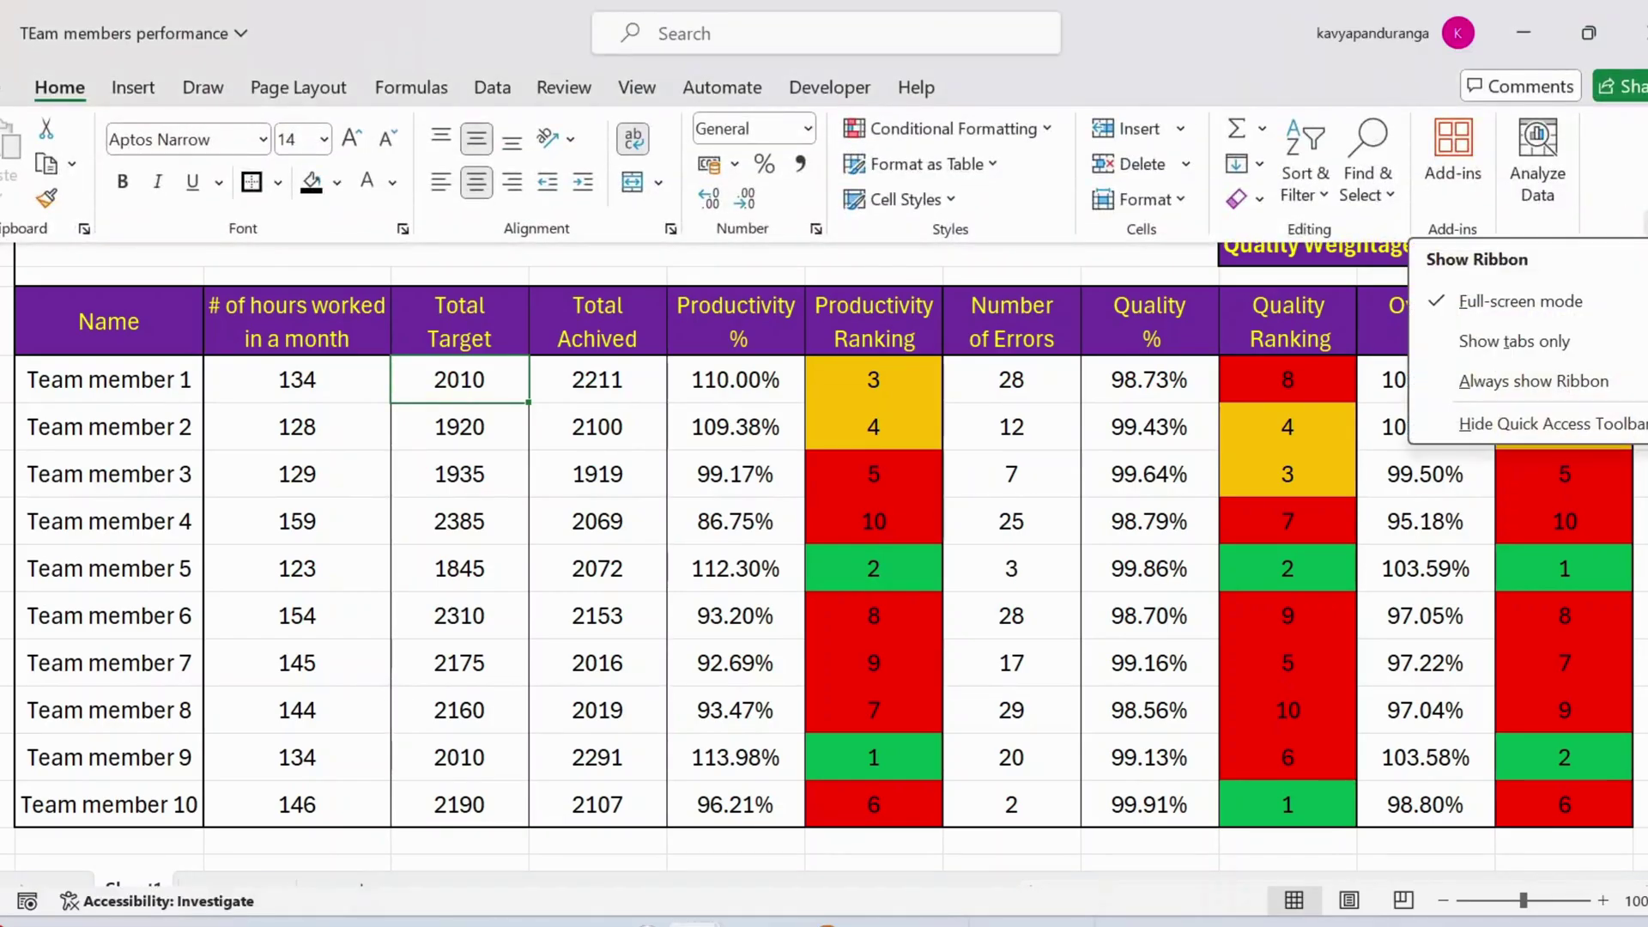
pyautogui.click(1485, 387)
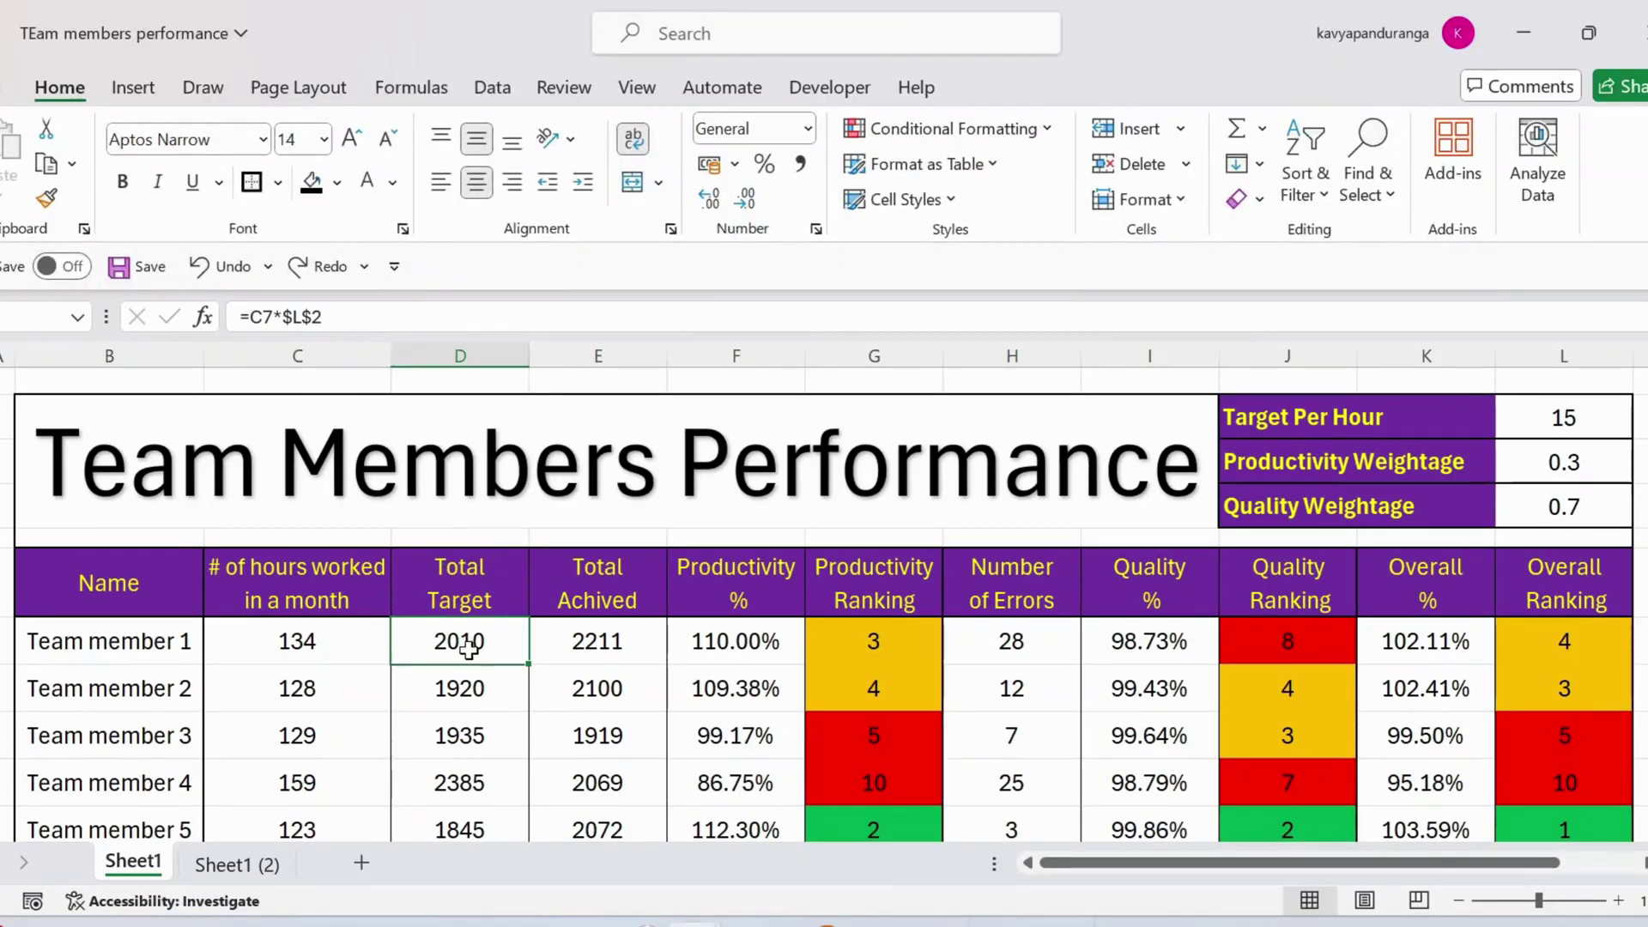
pyautogui.press('F2')
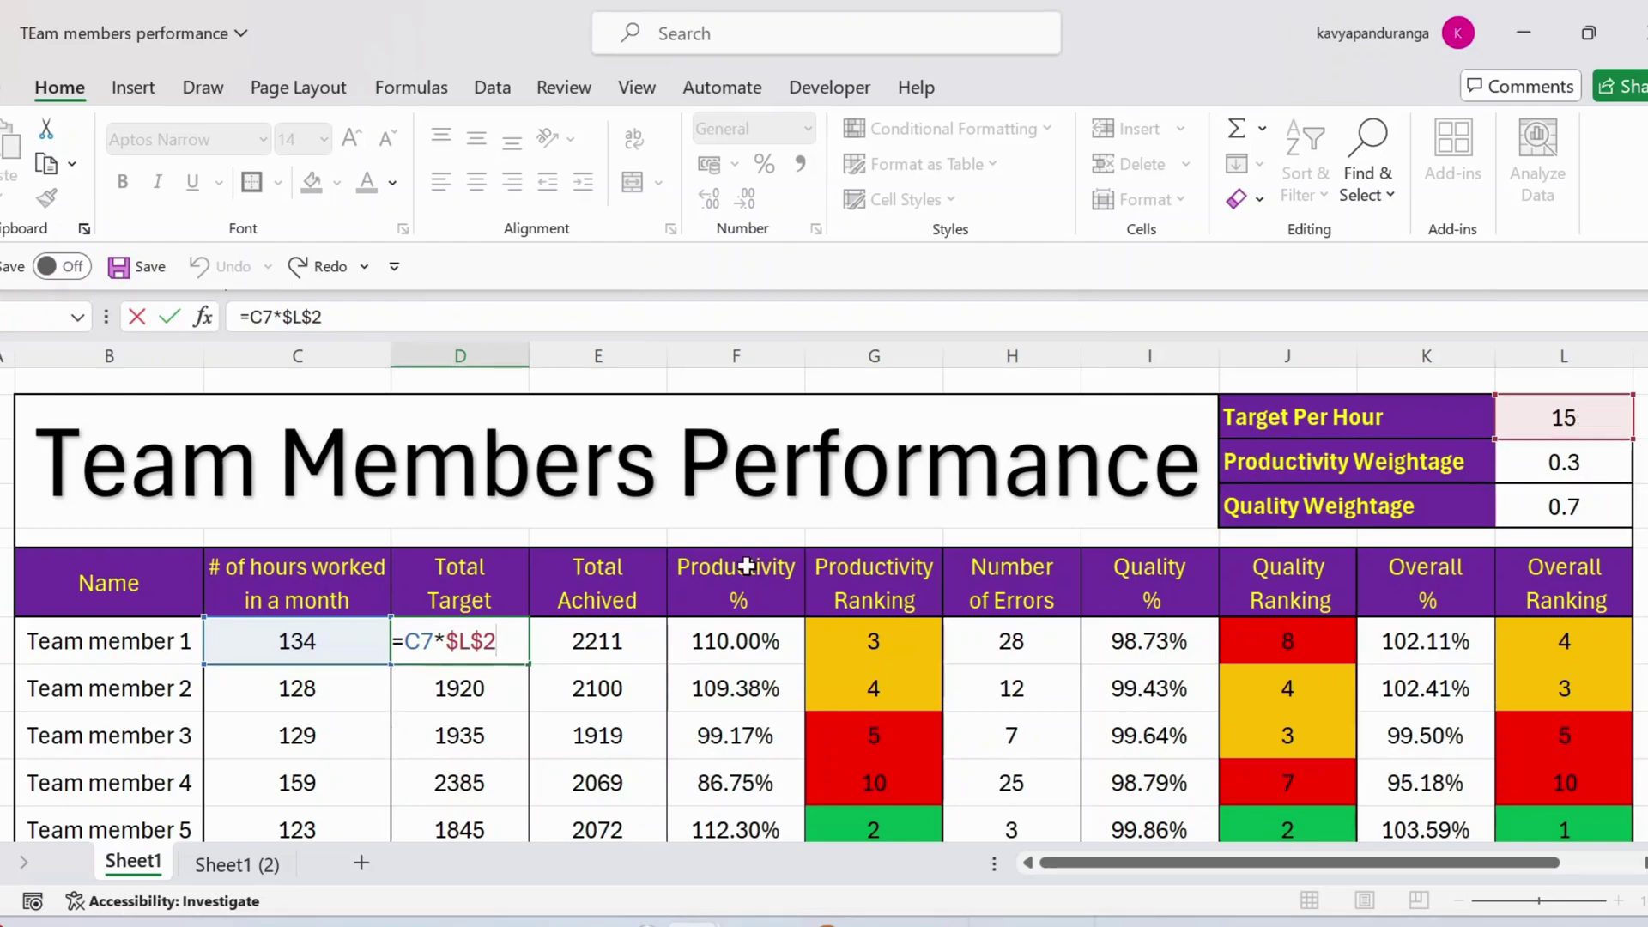
pyautogui.hotkey('ctrl', 'Return')
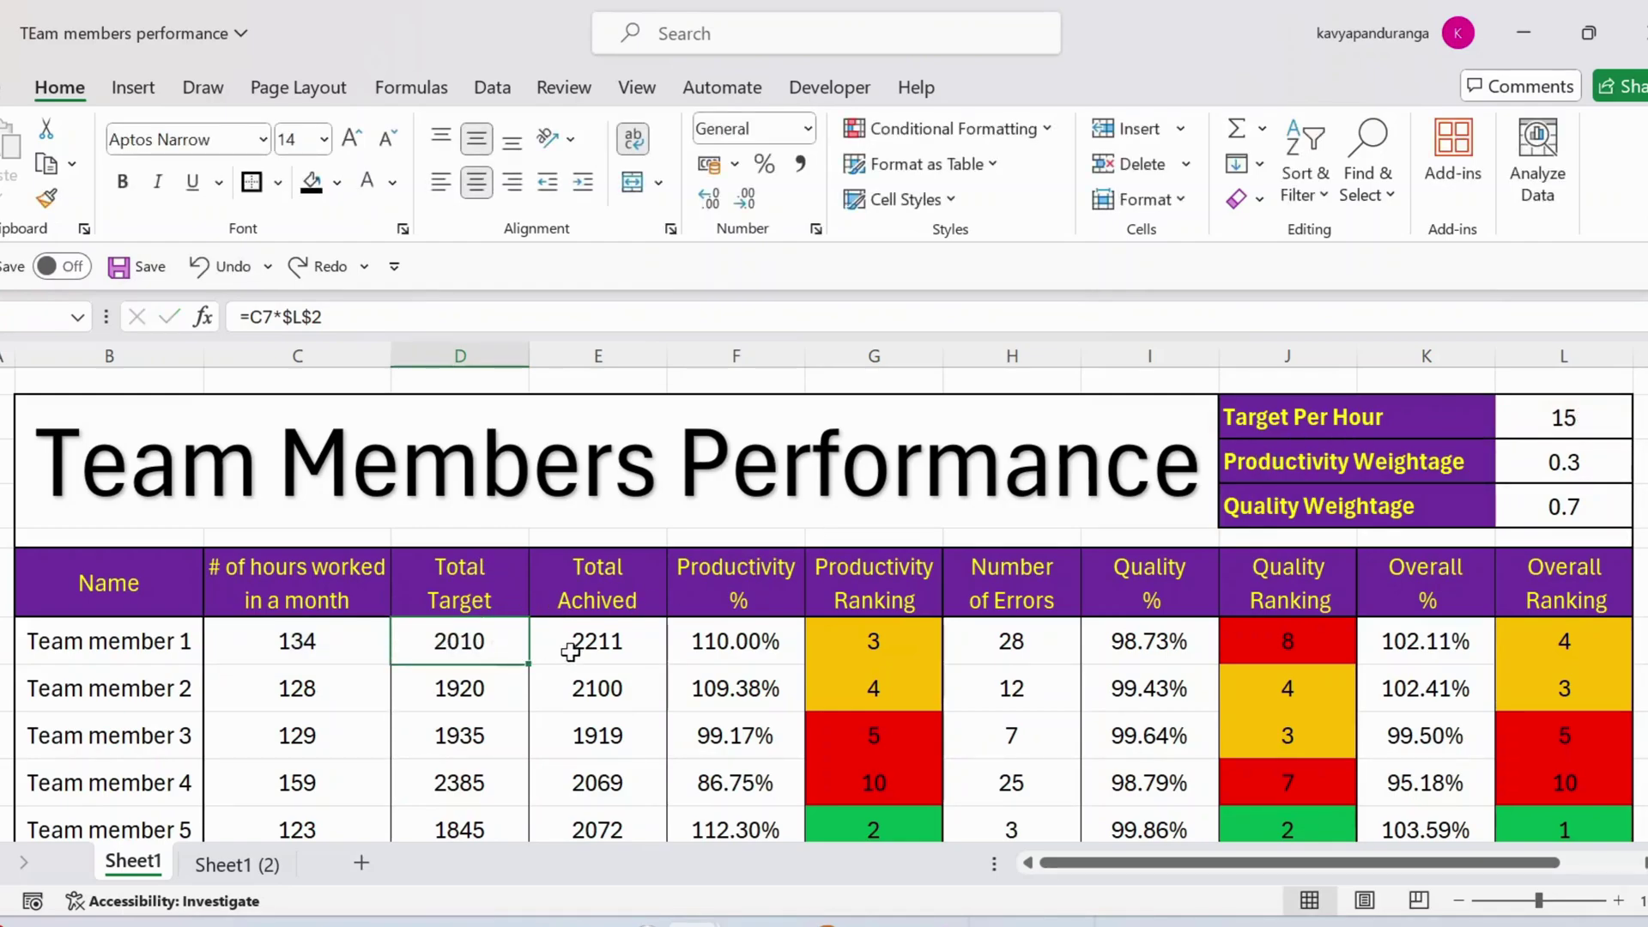
pyautogui.press('Down')
pyautogui.press('Down')
pyautogui.press('Up')
pyautogui.press('Up')
pyautogui.press('Up')
pyautogui.press('Down')
pyautogui.press('Down')
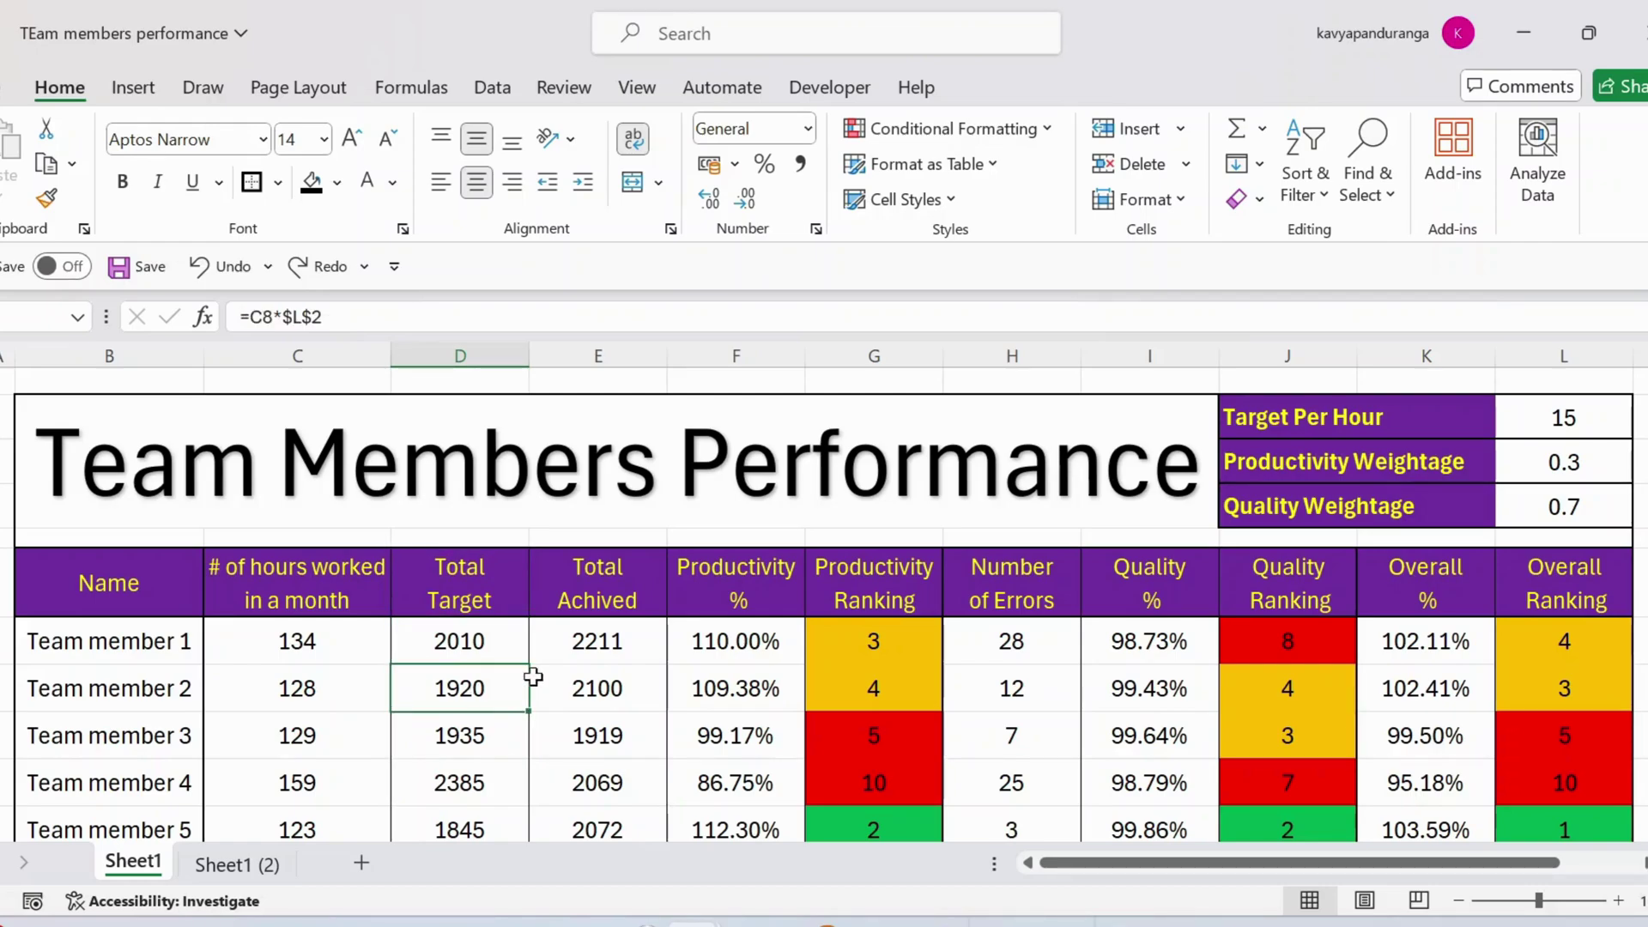
pyautogui.click(591, 601)
pyautogui.click(591, 659)
pyautogui.press('Down')
pyautogui.press('Down')
pyautogui.press('Down')
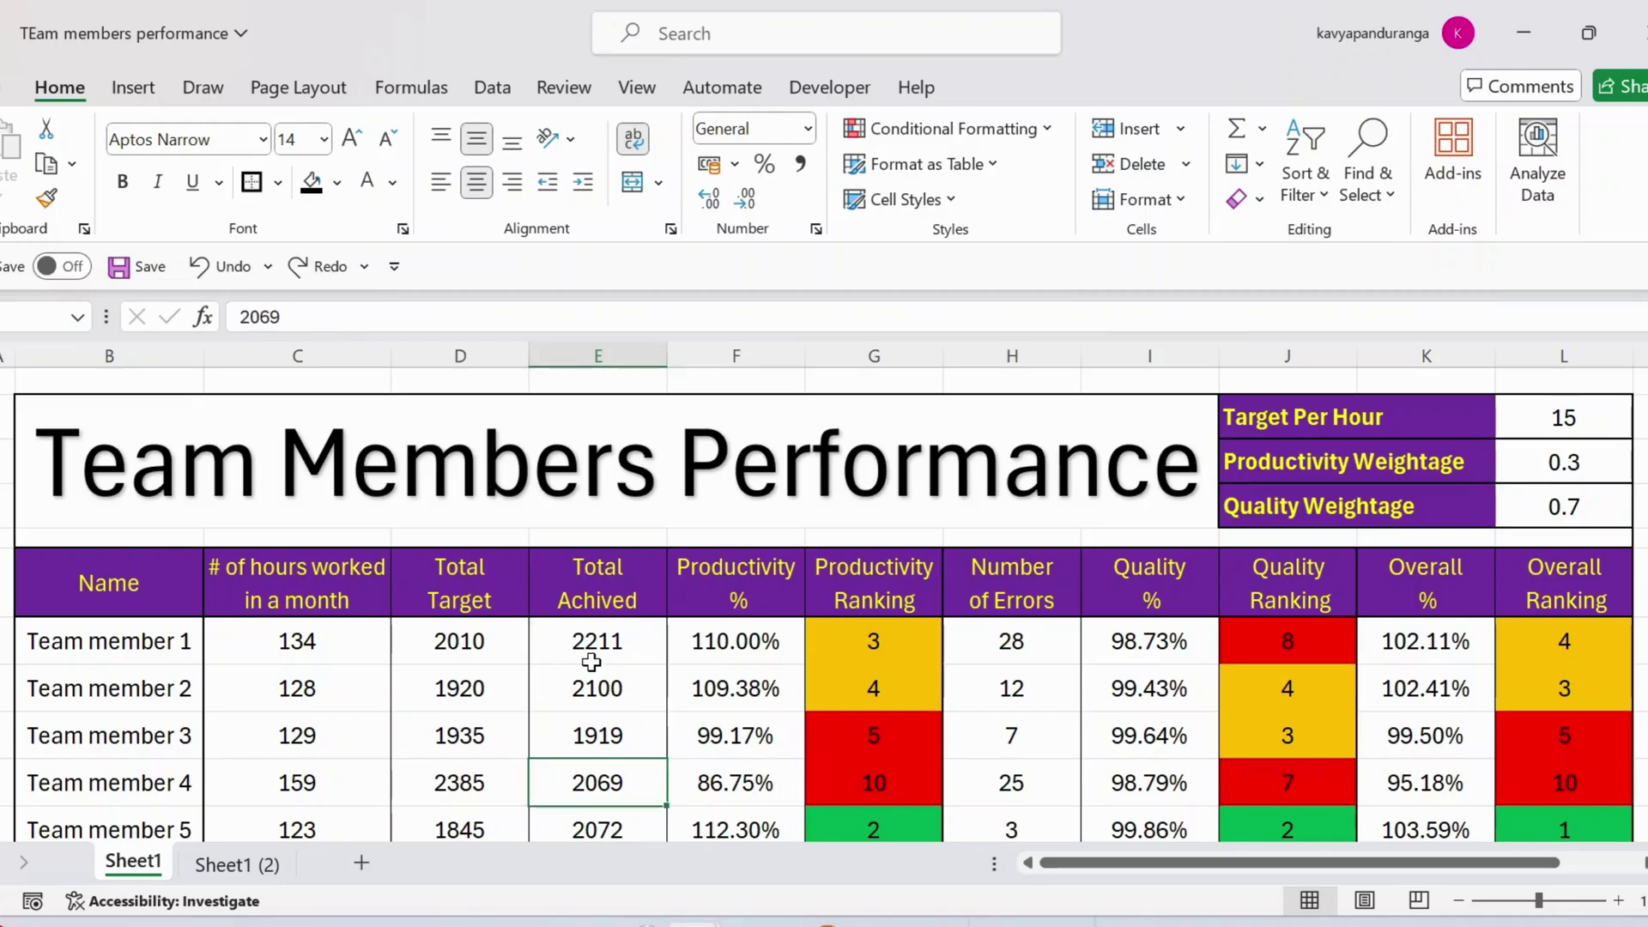
pyautogui.press('Up')
pyautogui.press('Up')
pyautogui.press('Up')
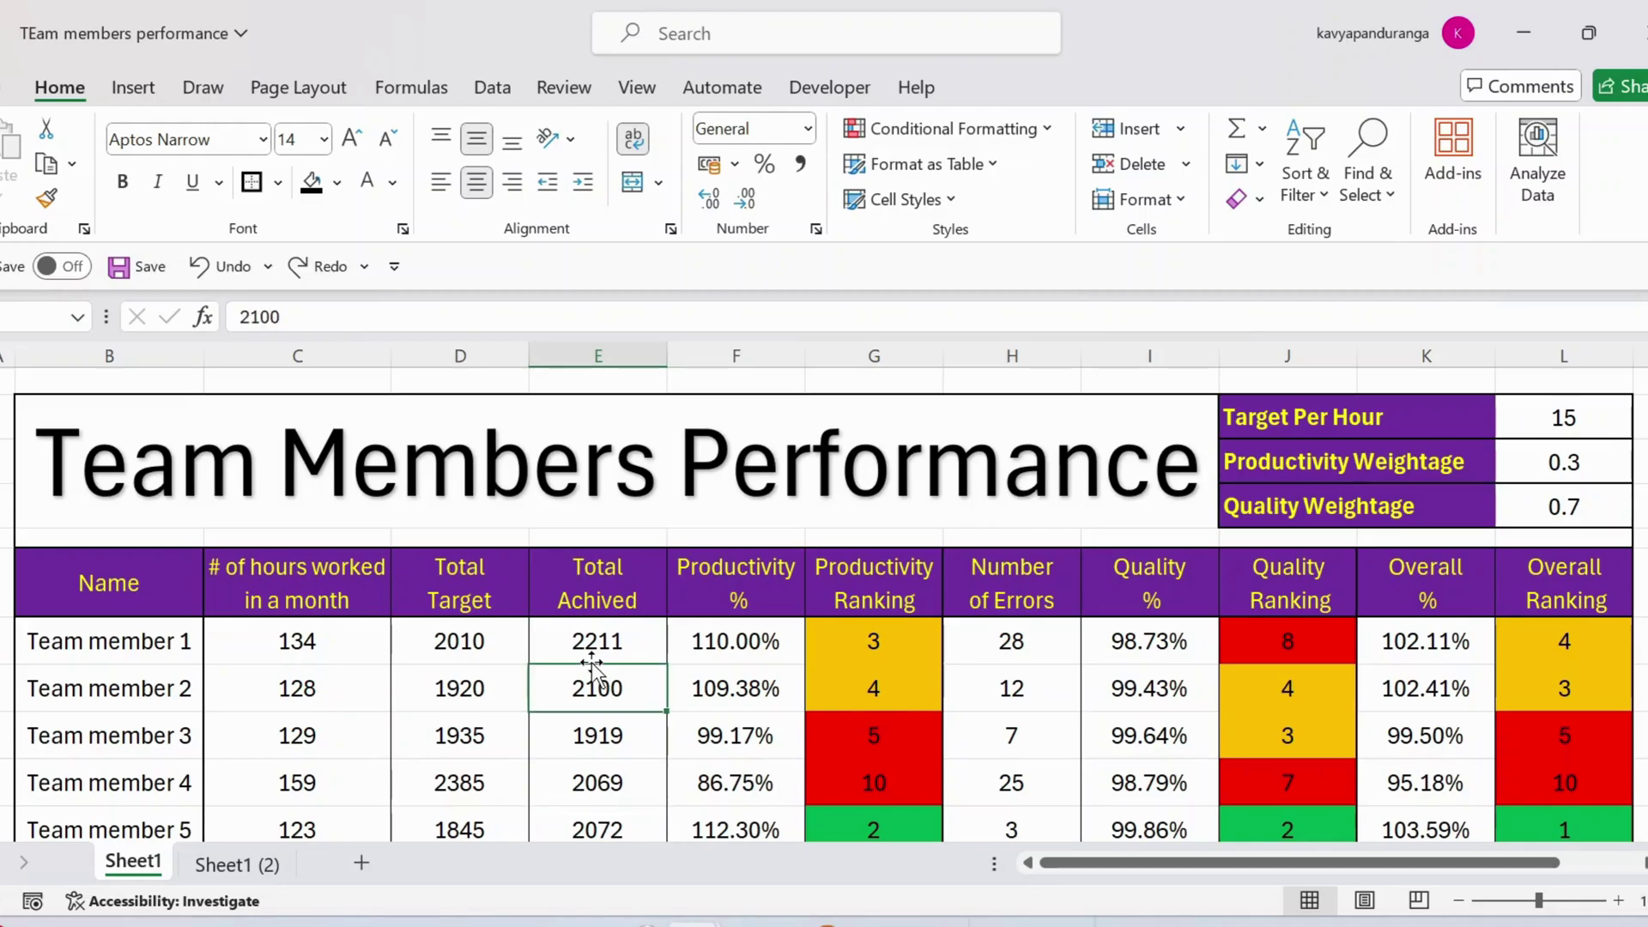
pyautogui.press('Right')
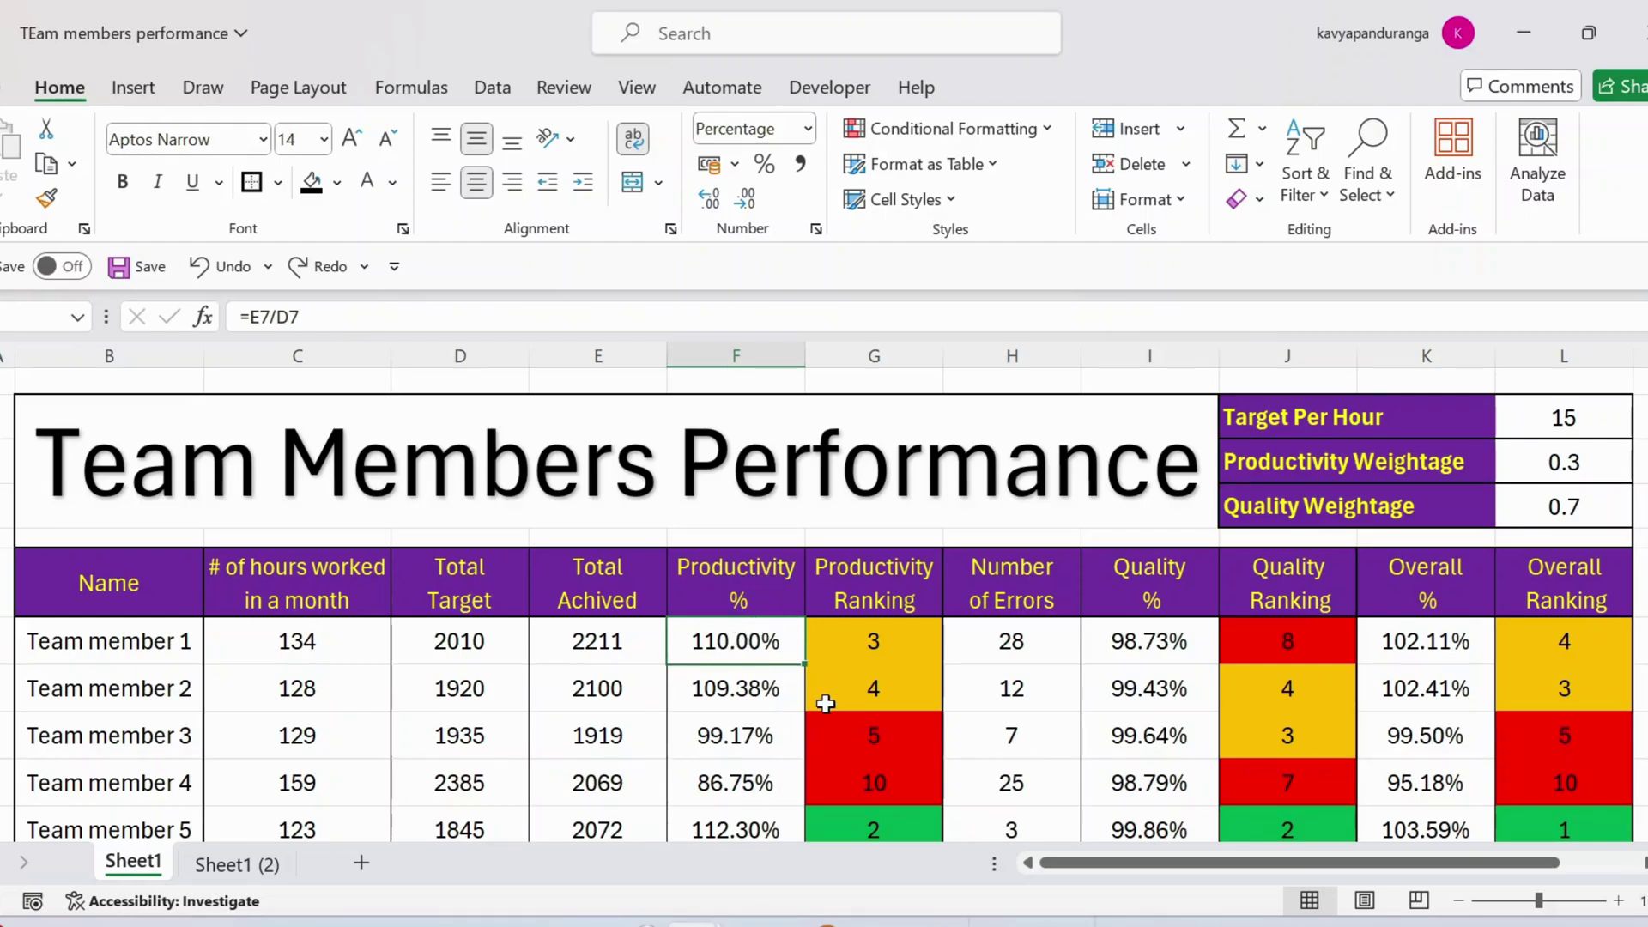
pyautogui.press('F2')
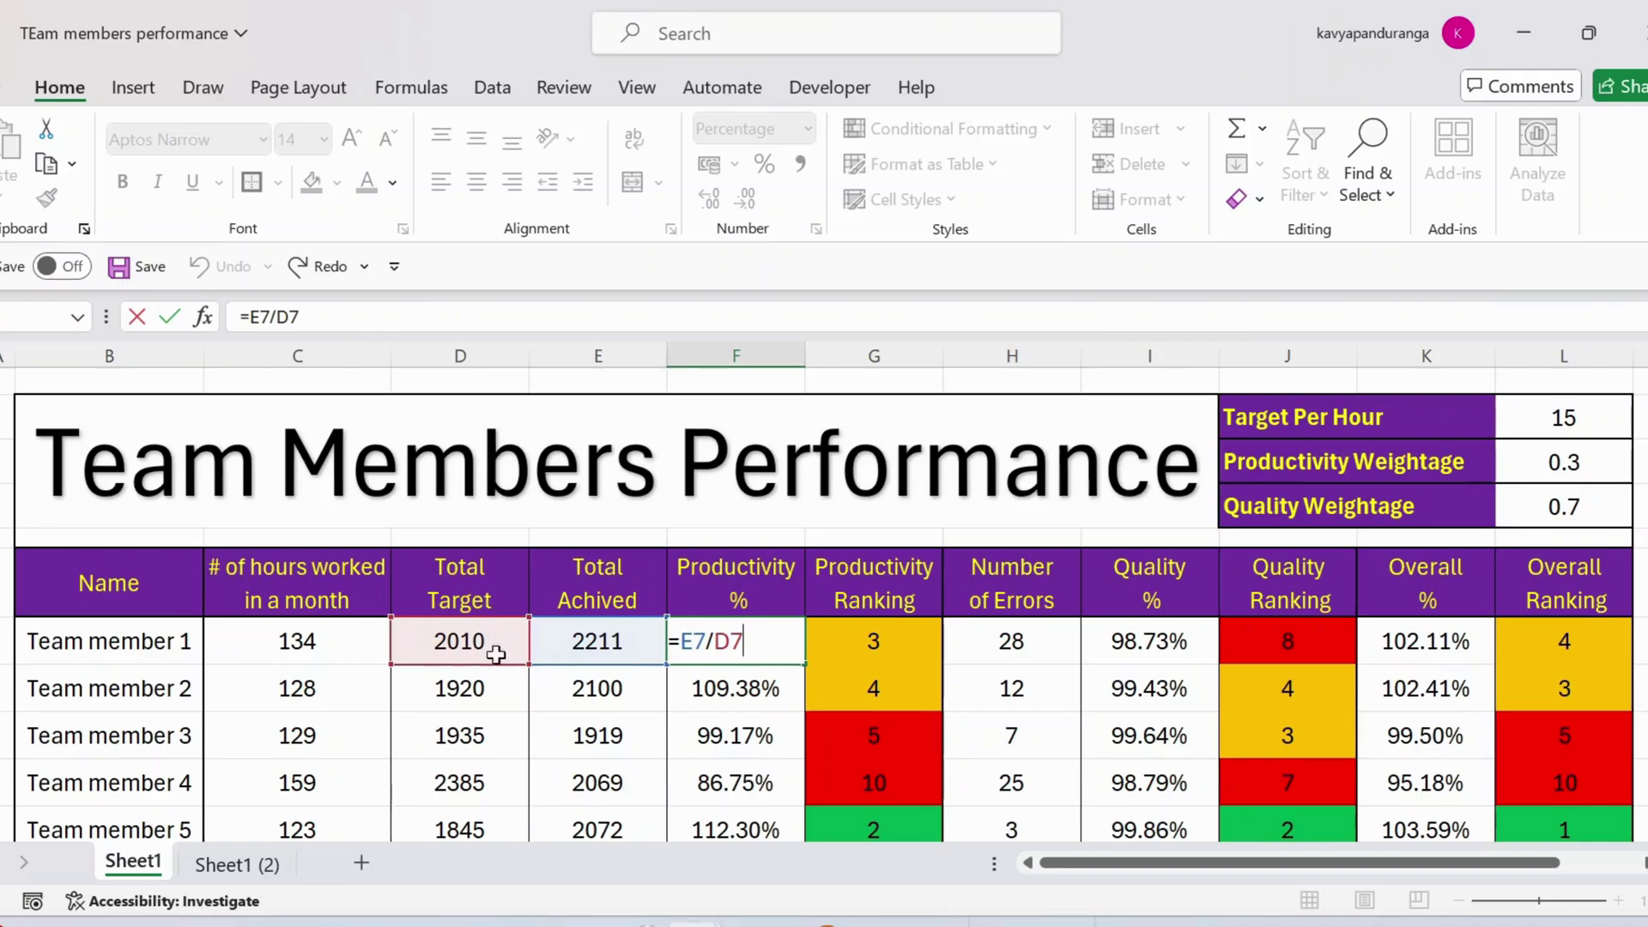
pyautogui.press('Escape')
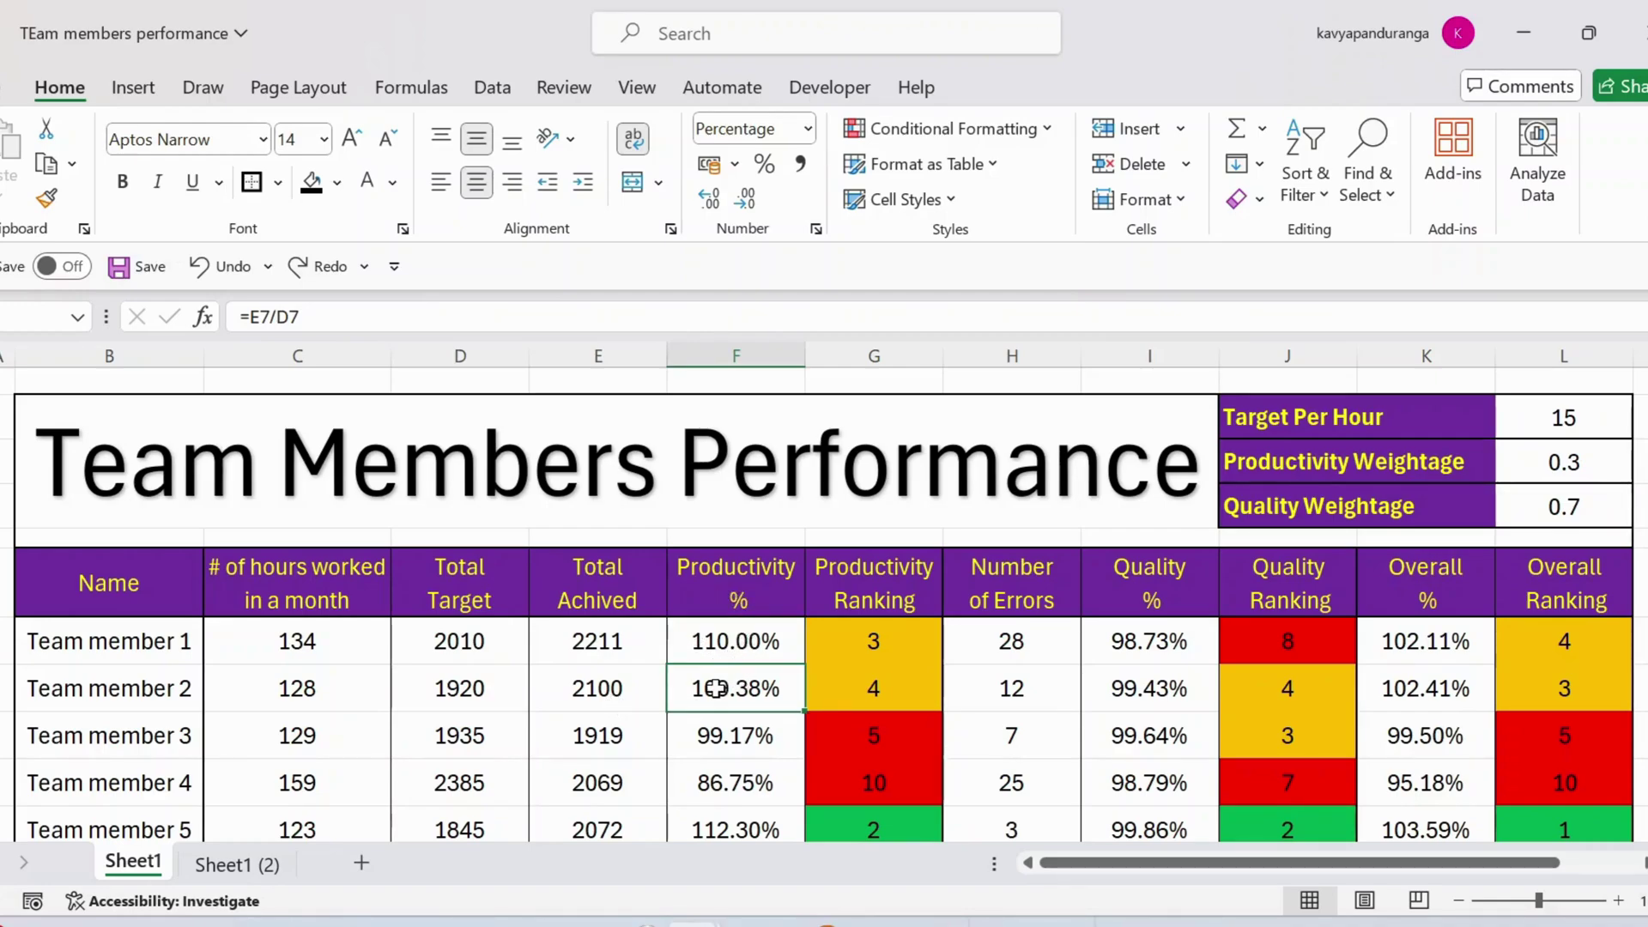
pyautogui.press('Down')
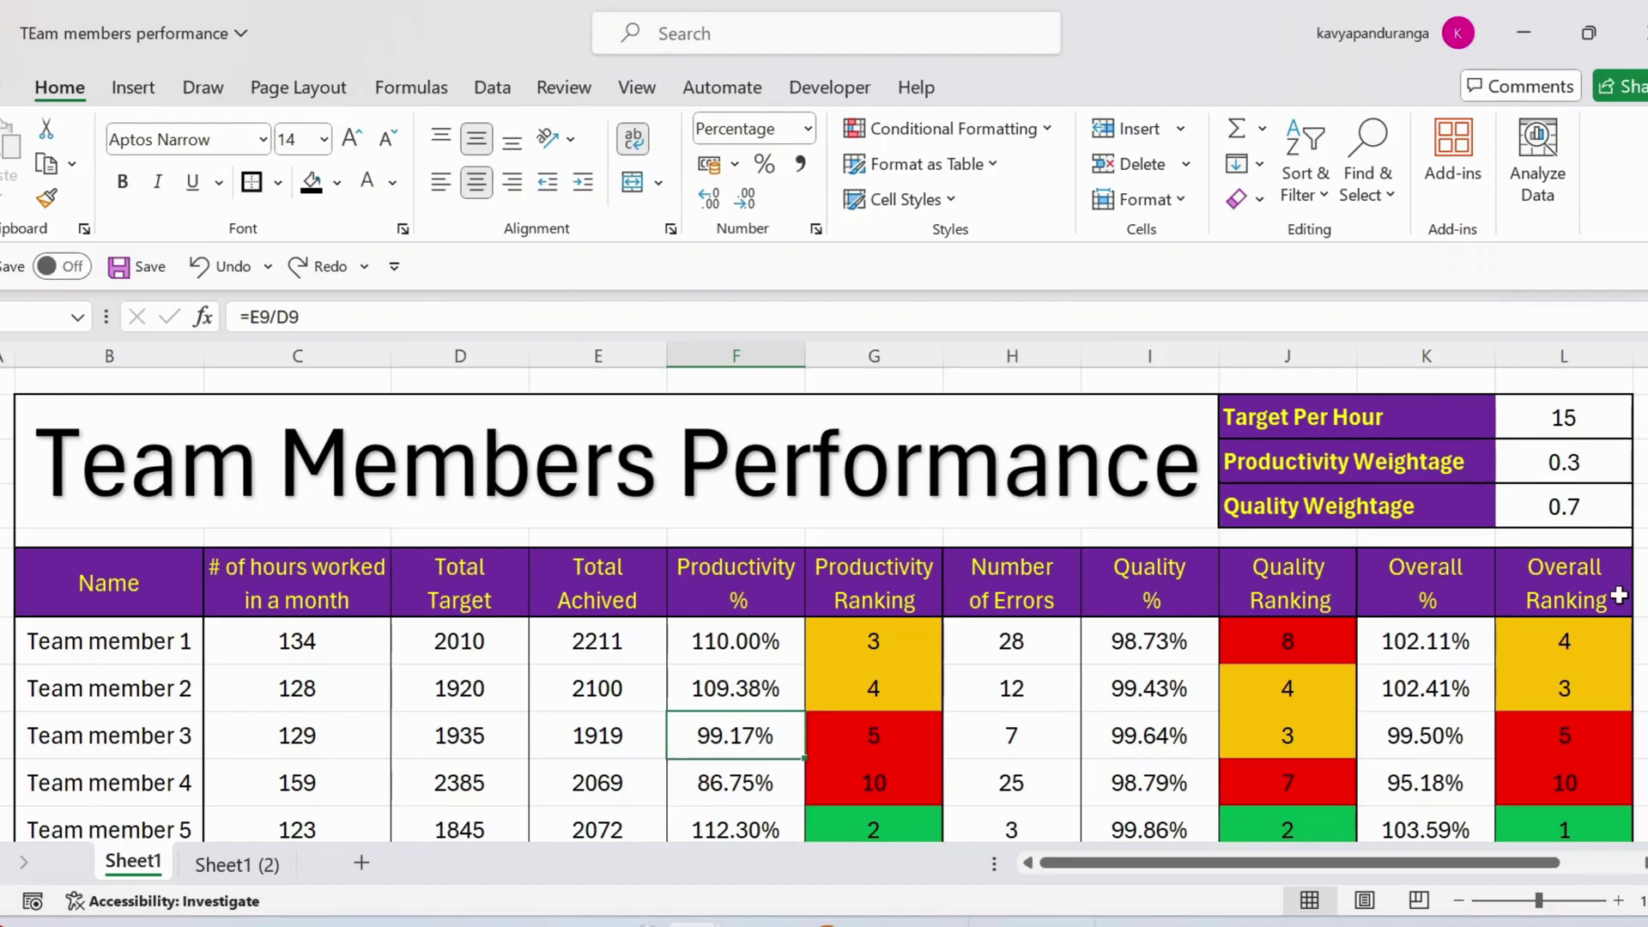
pyautogui.press('F2')
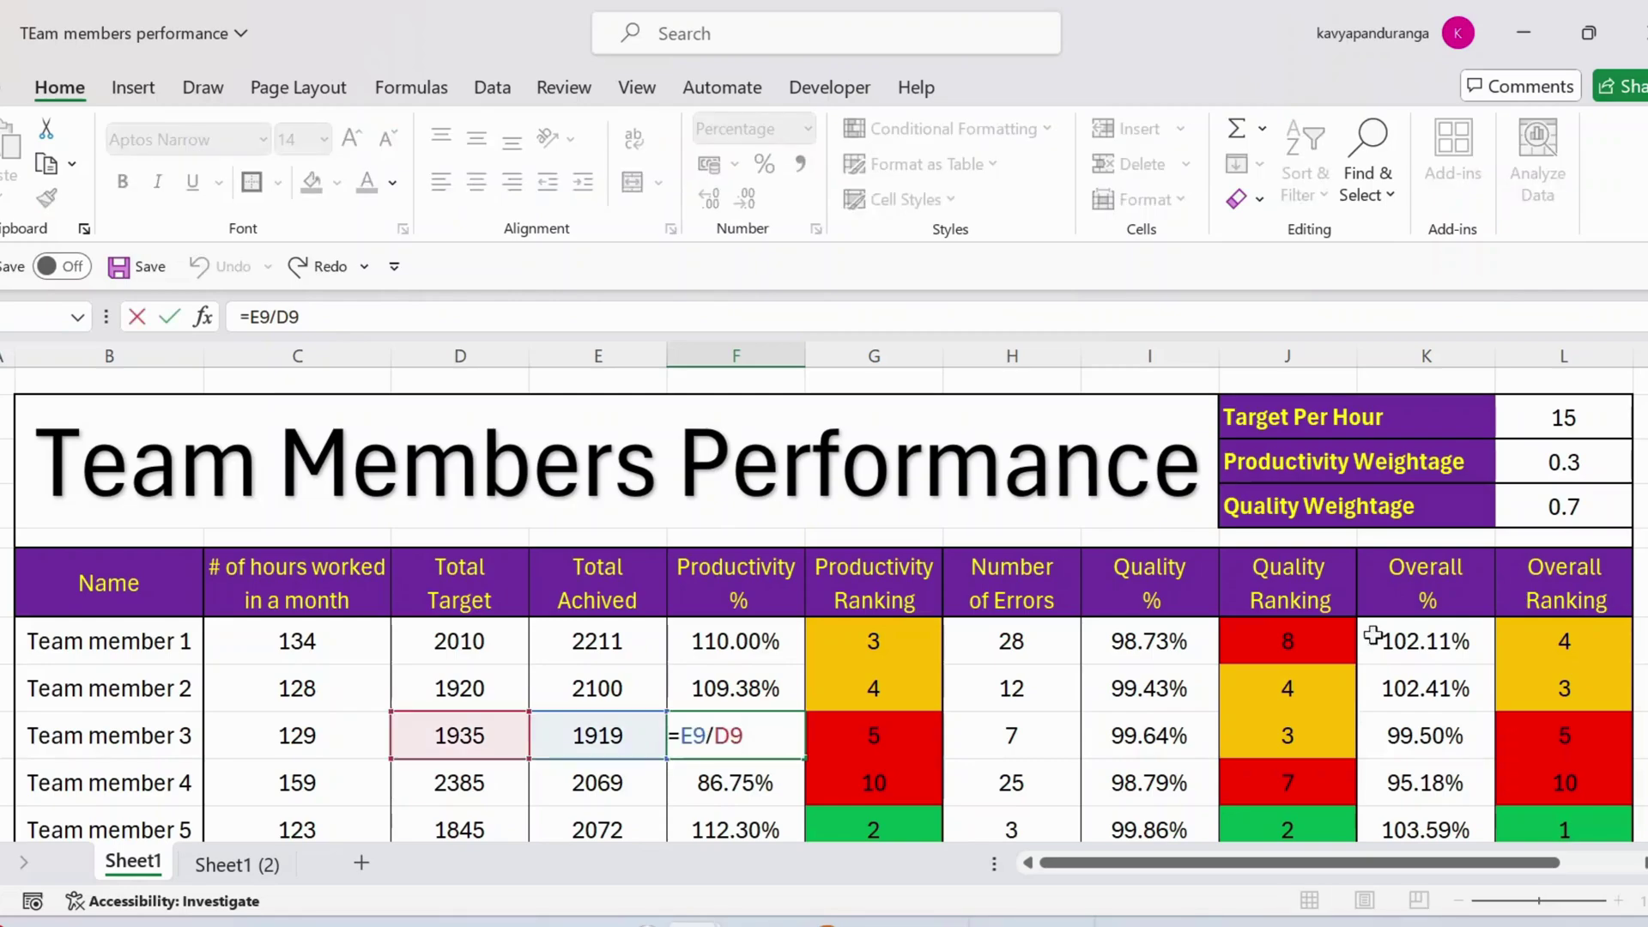
pyautogui.press('Escape')
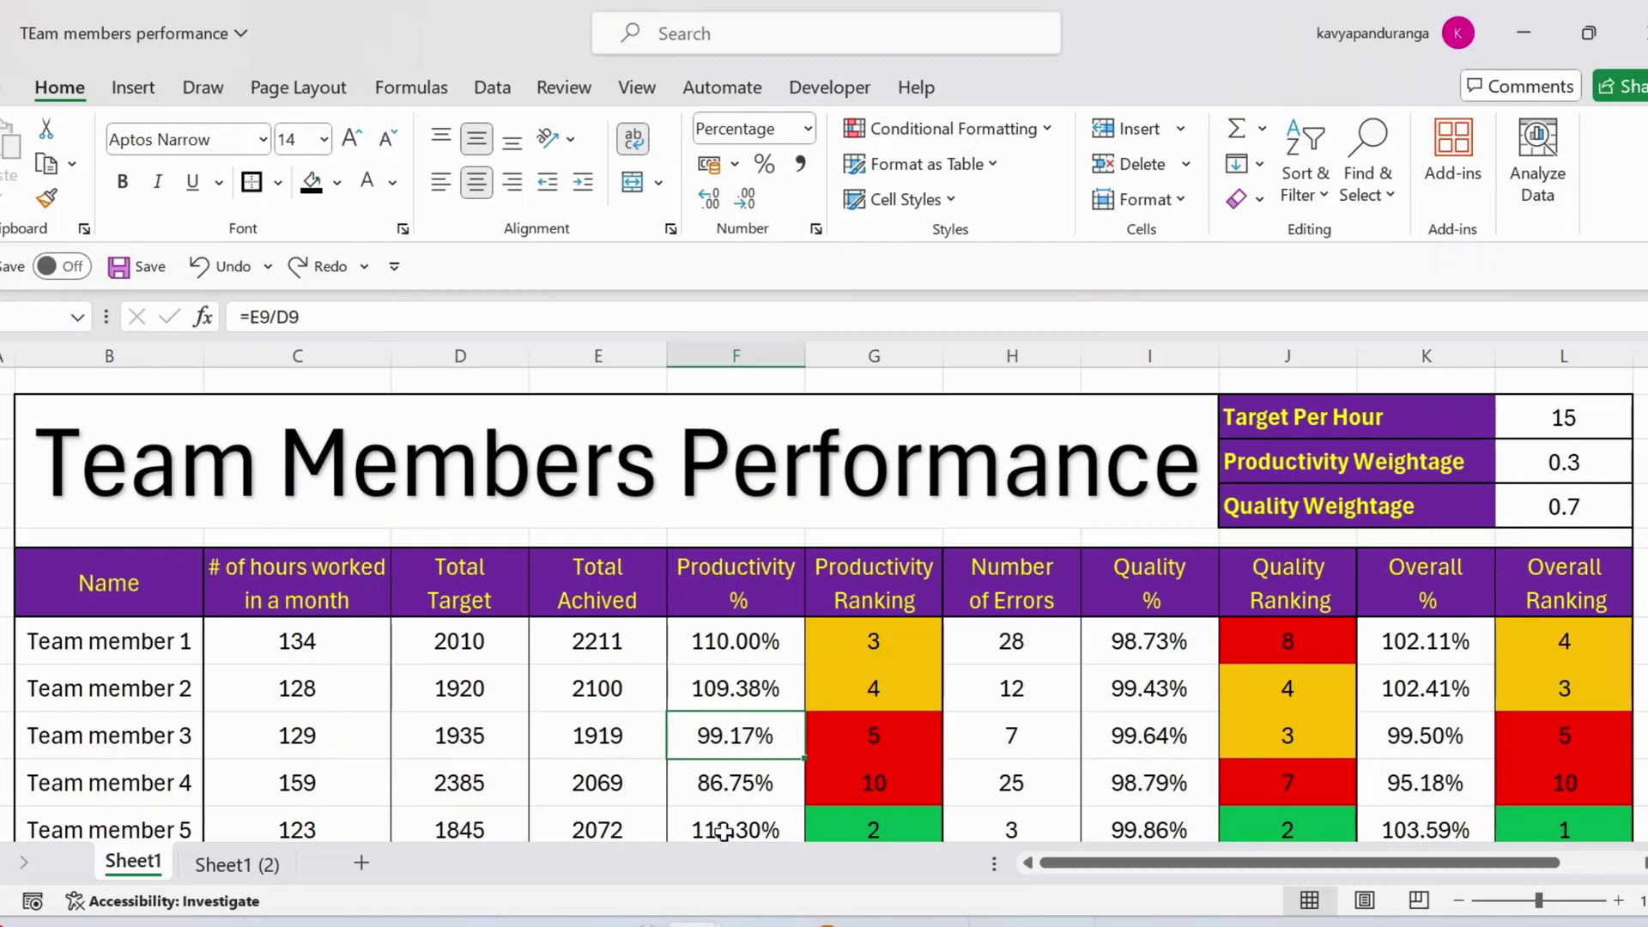
pyautogui.click(729, 785)
pyautogui.scroll(-1, 728, 785)
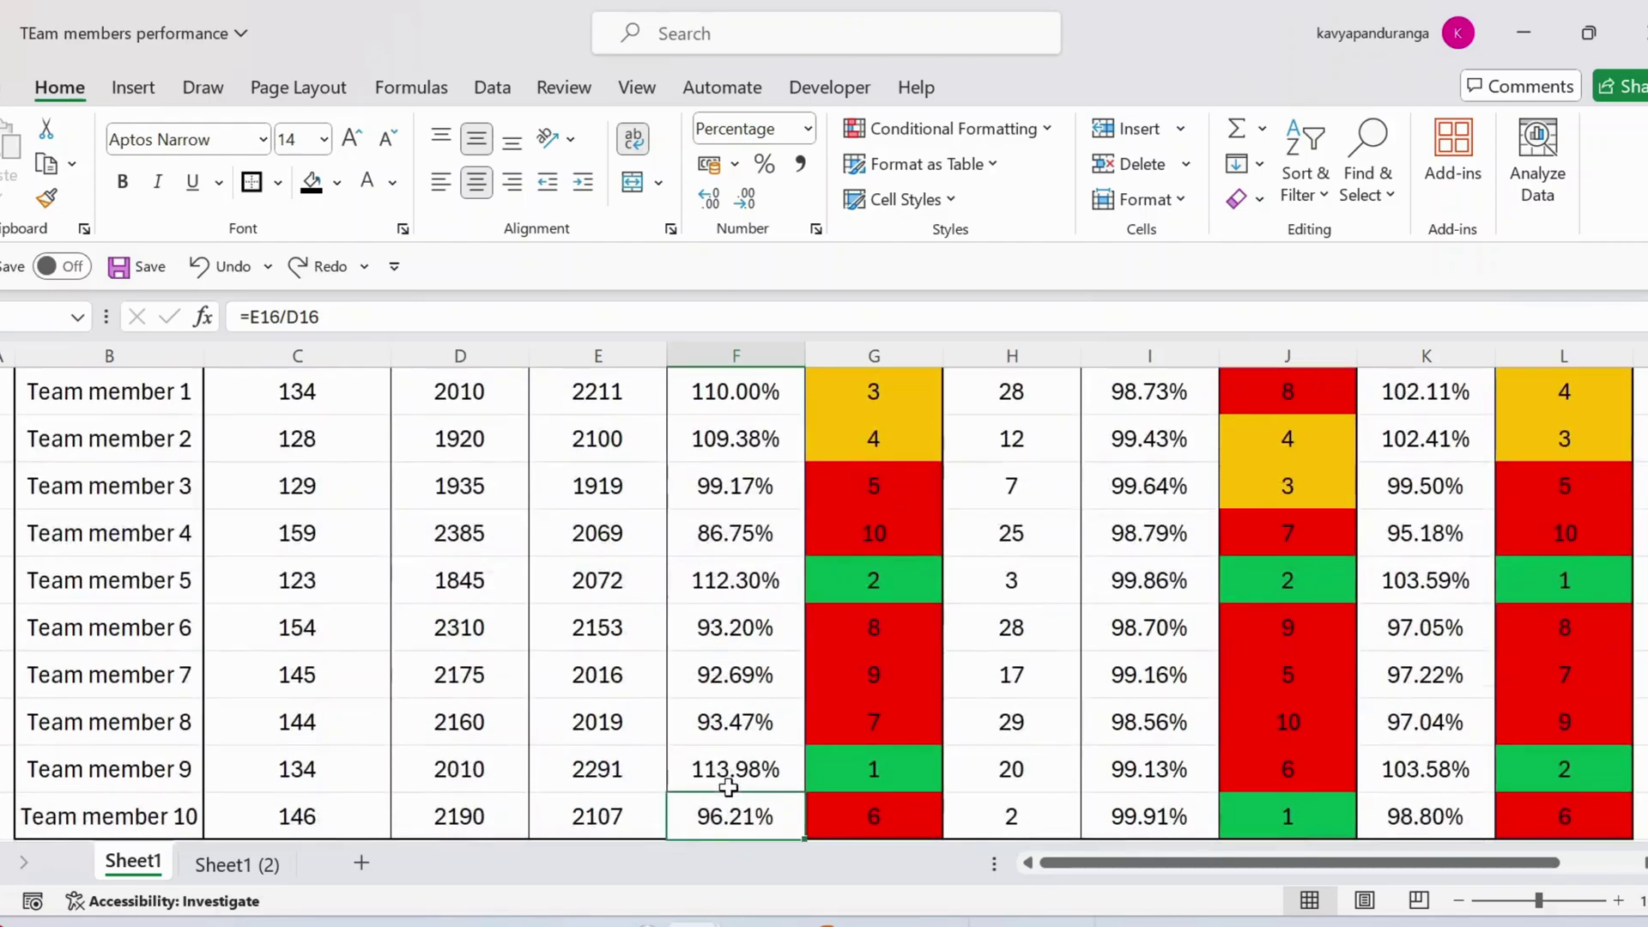
pyautogui.hotkey('ctrl', 'Up')
pyautogui.press('Right')
pyautogui.scroll(1, 729, 788)
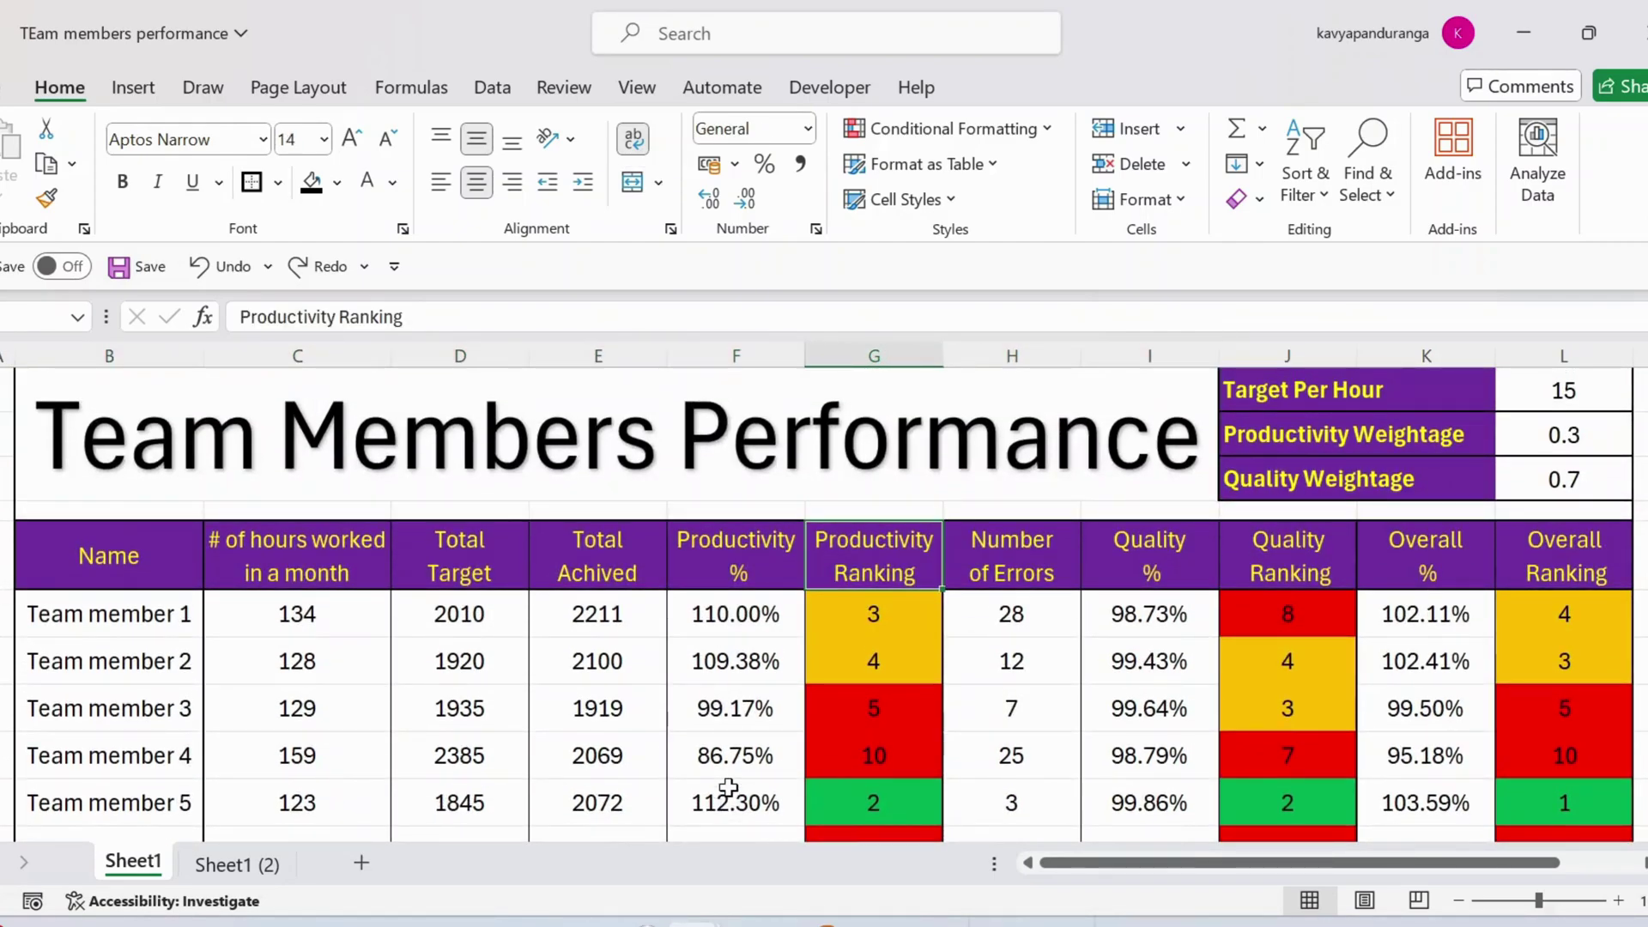
pyautogui.press('Down')
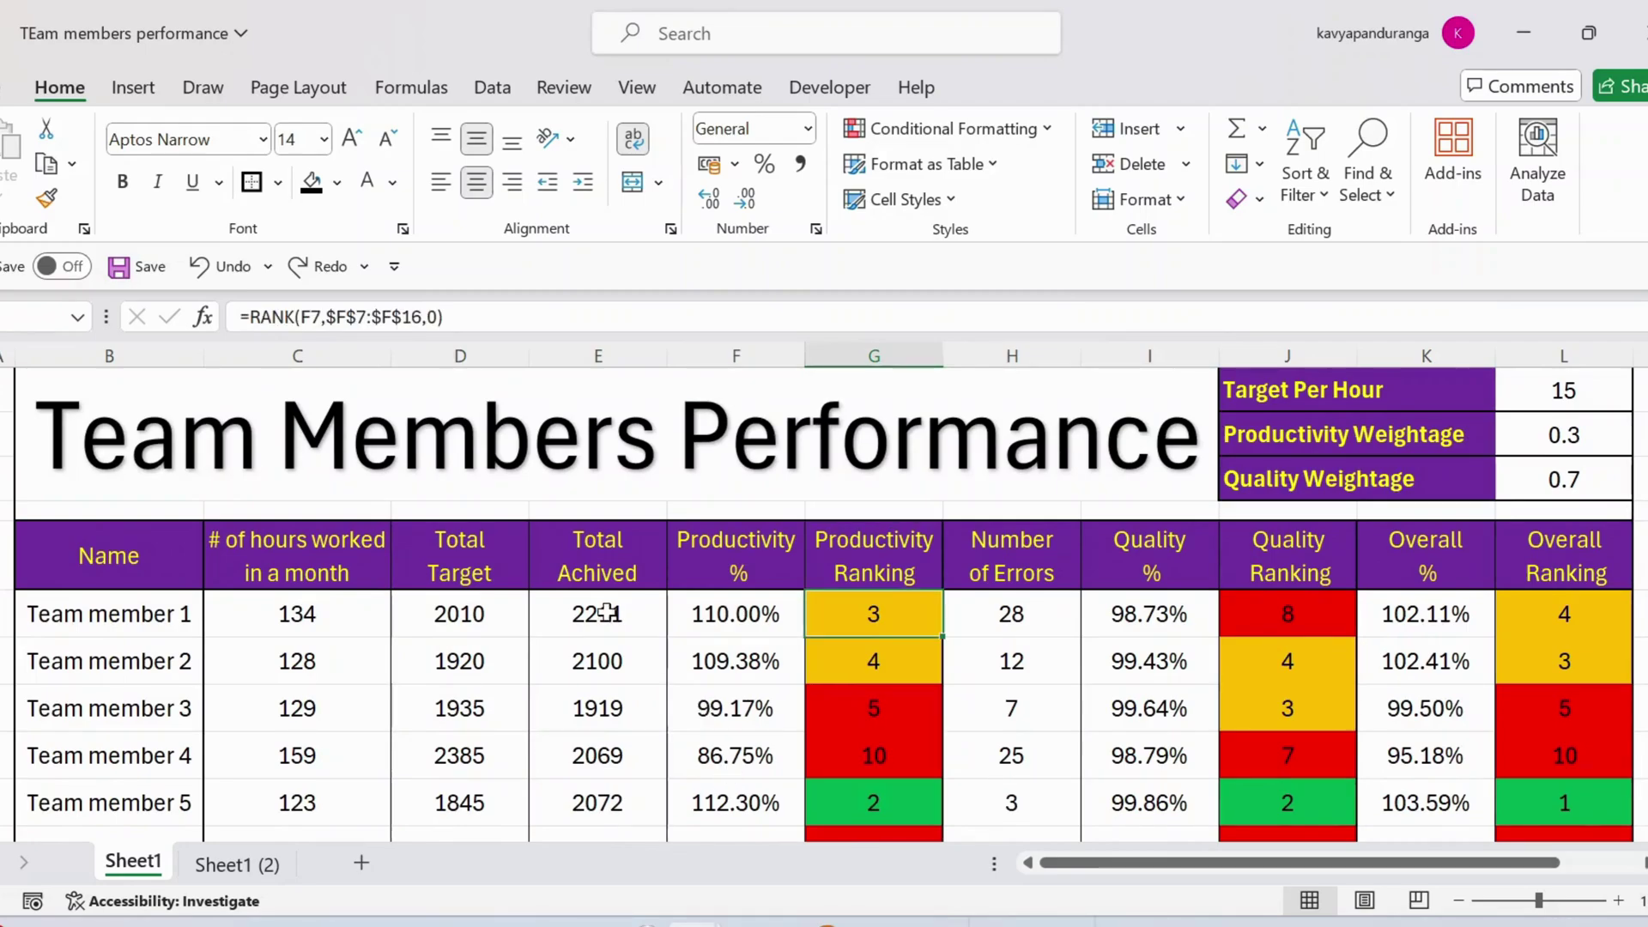
pyautogui.press('F2')
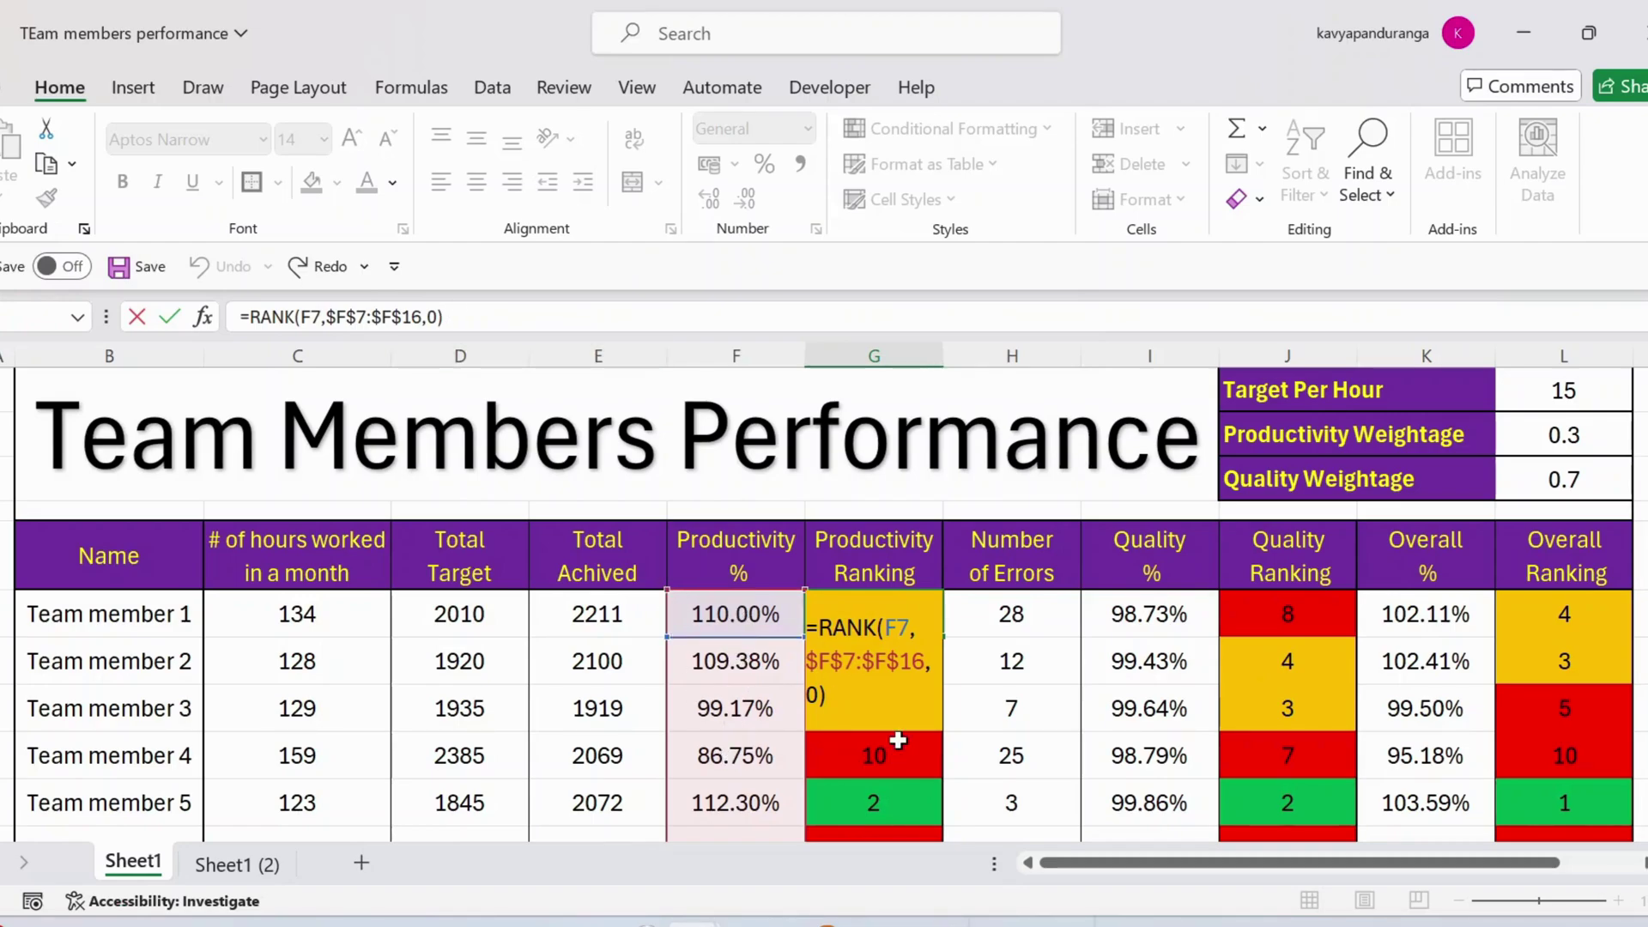
pyautogui.hotkey('ctrl', 'Return')
pyautogui.press('Down')
pyautogui.press('Down')
pyautogui.press('Down')
pyautogui.press('Down')
pyautogui.press('Down')
pyautogui.press('Down')
pyautogui.press('Down')
pyautogui.press('Down')
pyautogui.press('Down')
pyautogui.hotkey('ctrl', 'Up')
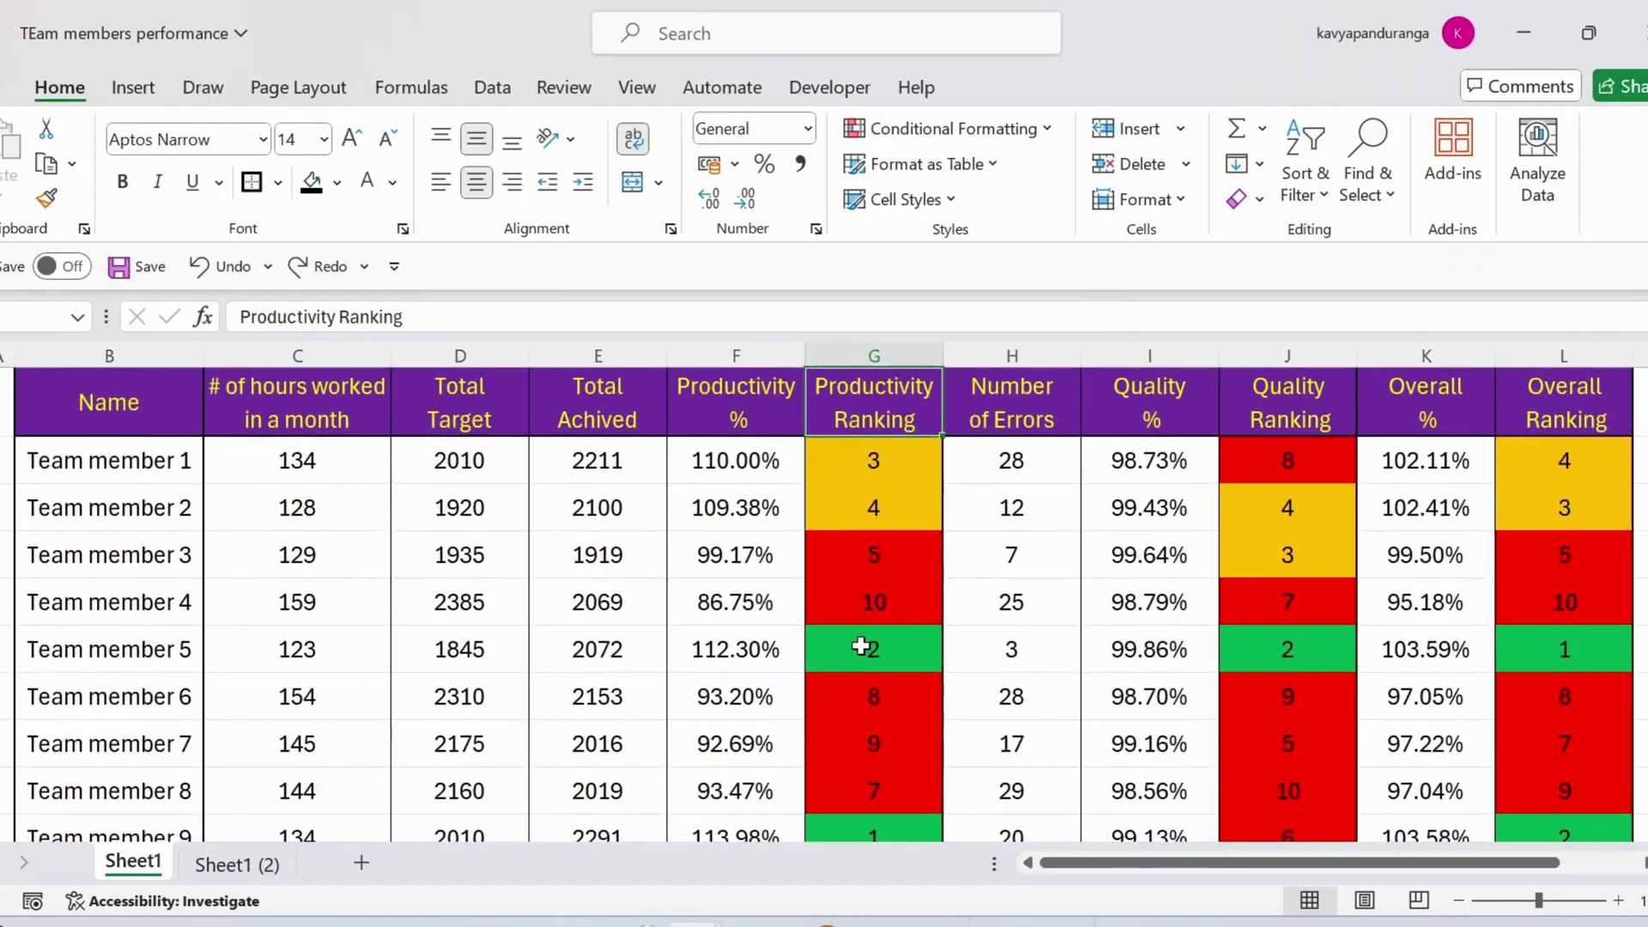
pyautogui.press('Down')
pyautogui.press('Up')
pyautogui.press('Down')
pyautogui.press('Up')
pyautogui.press('Down')
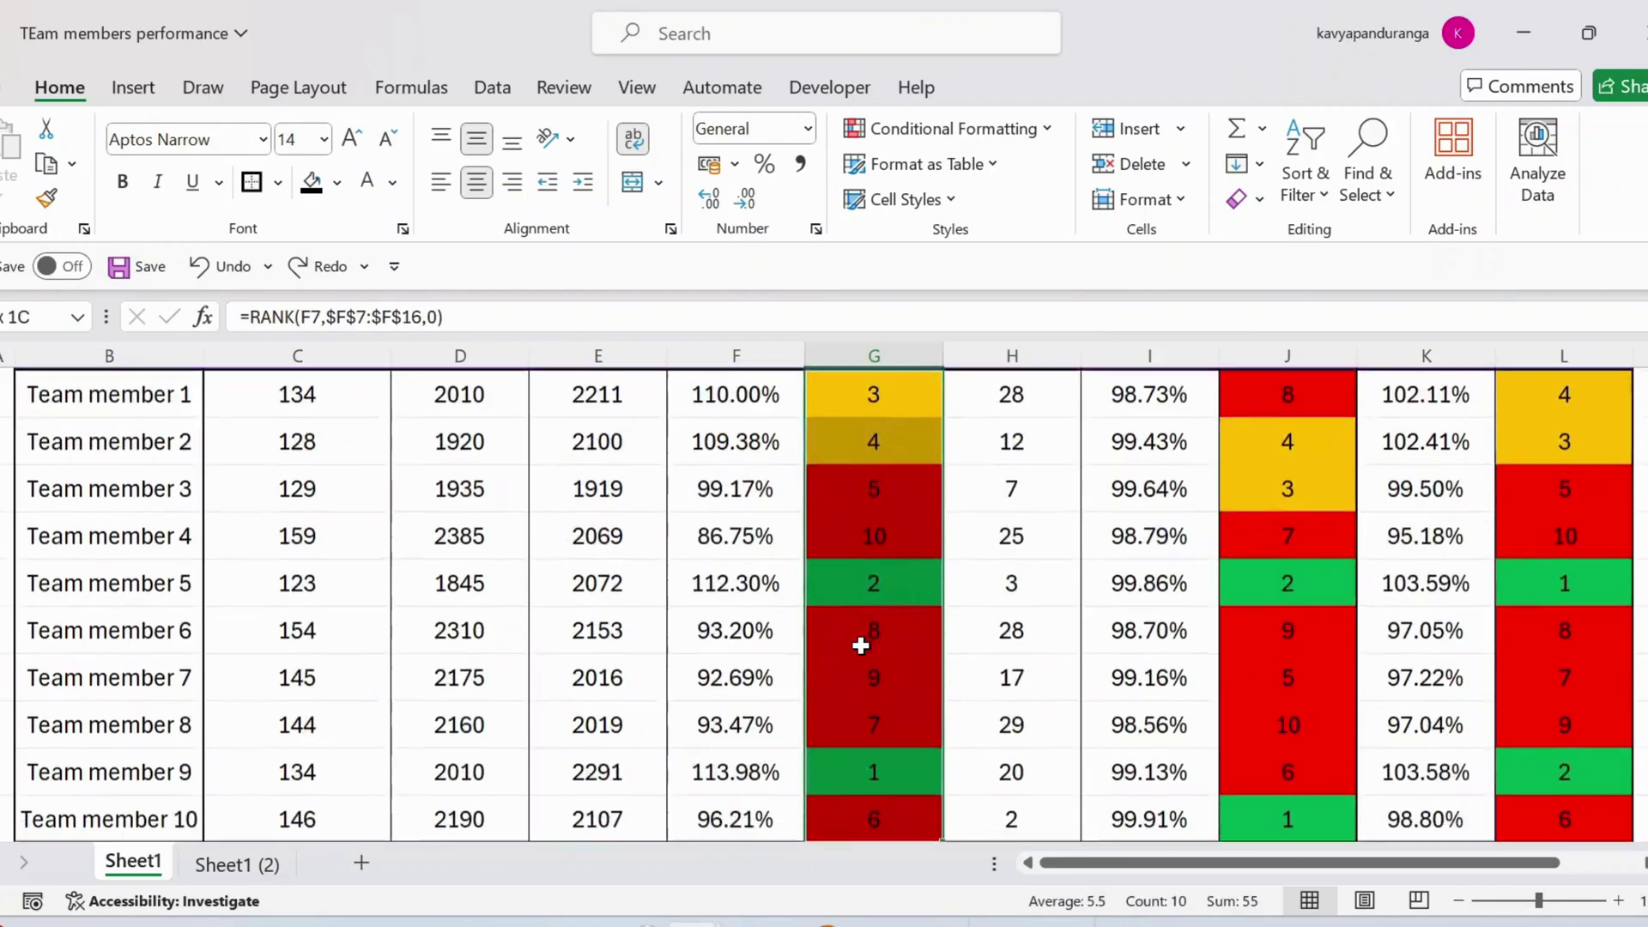
pyautogui.press('Up')
pyautogui.press('Up')
pyautogui.press('Up')
pyautogui.press('Down')
pyautogui.press('Down')
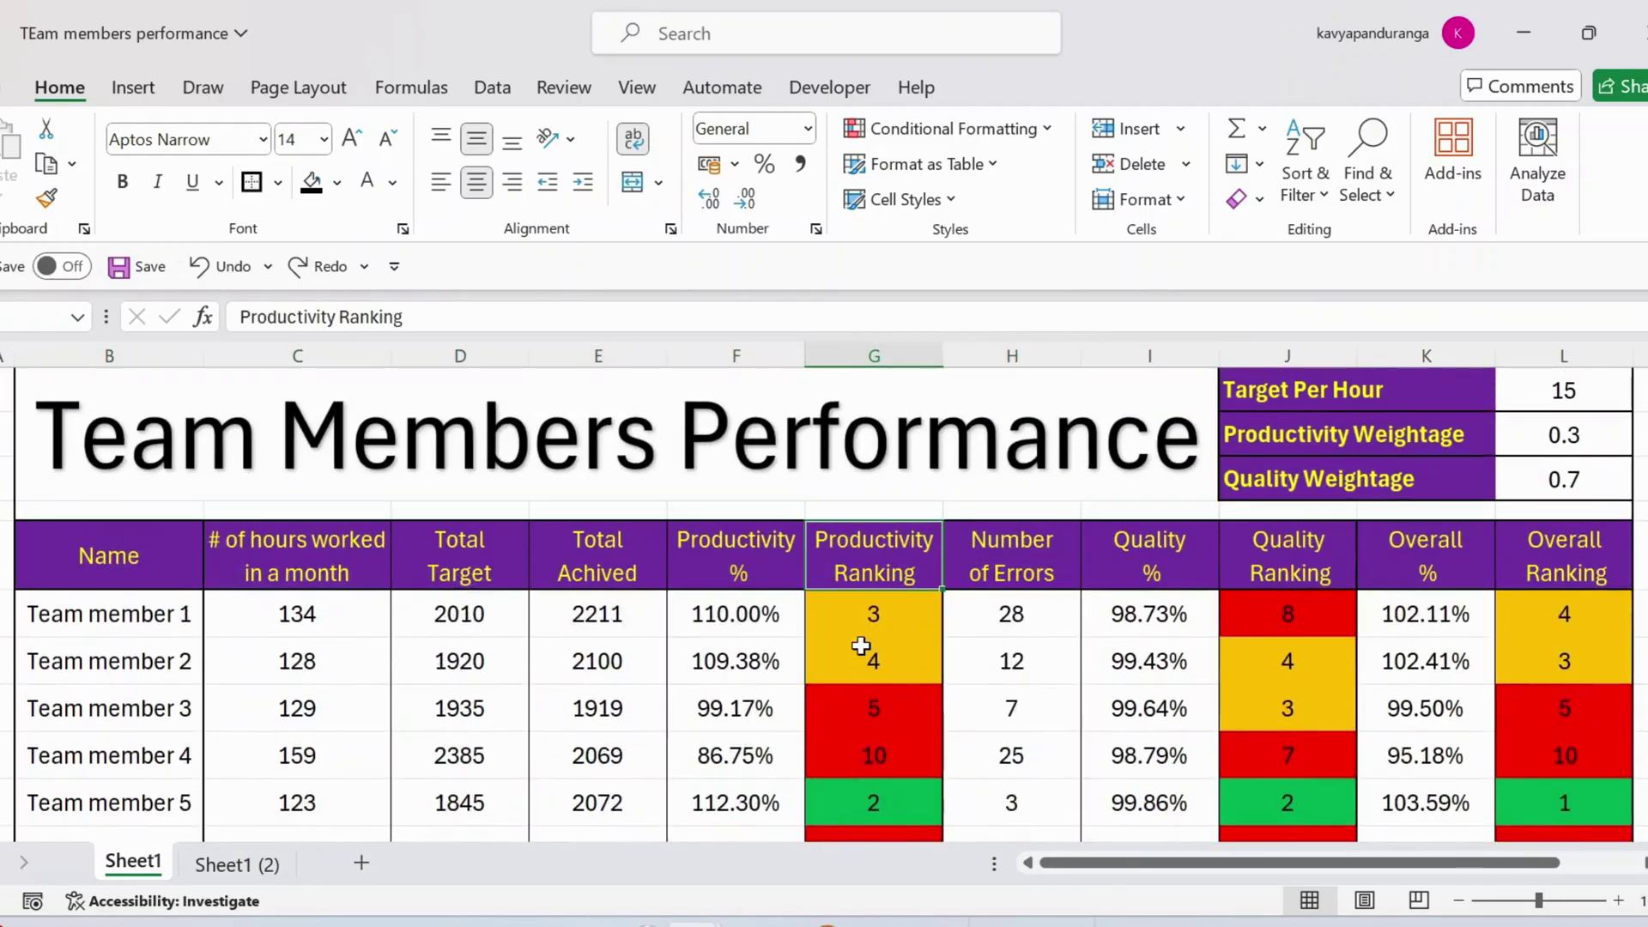
pyautogui.press('Down')
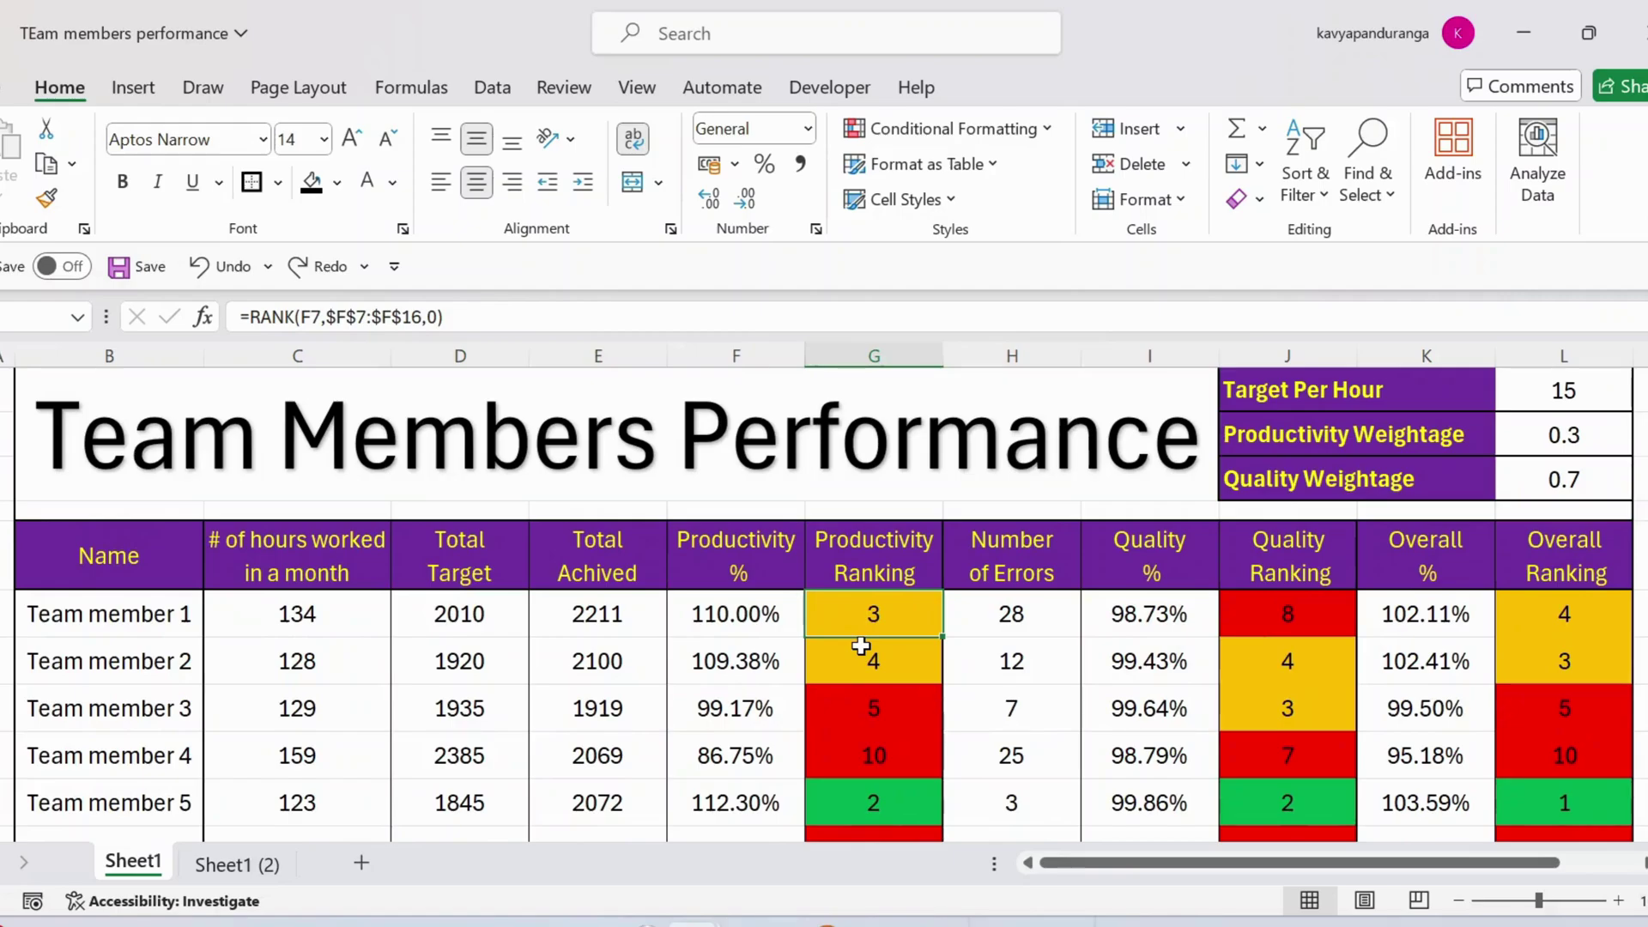
pyautogui.click(1459, 900)
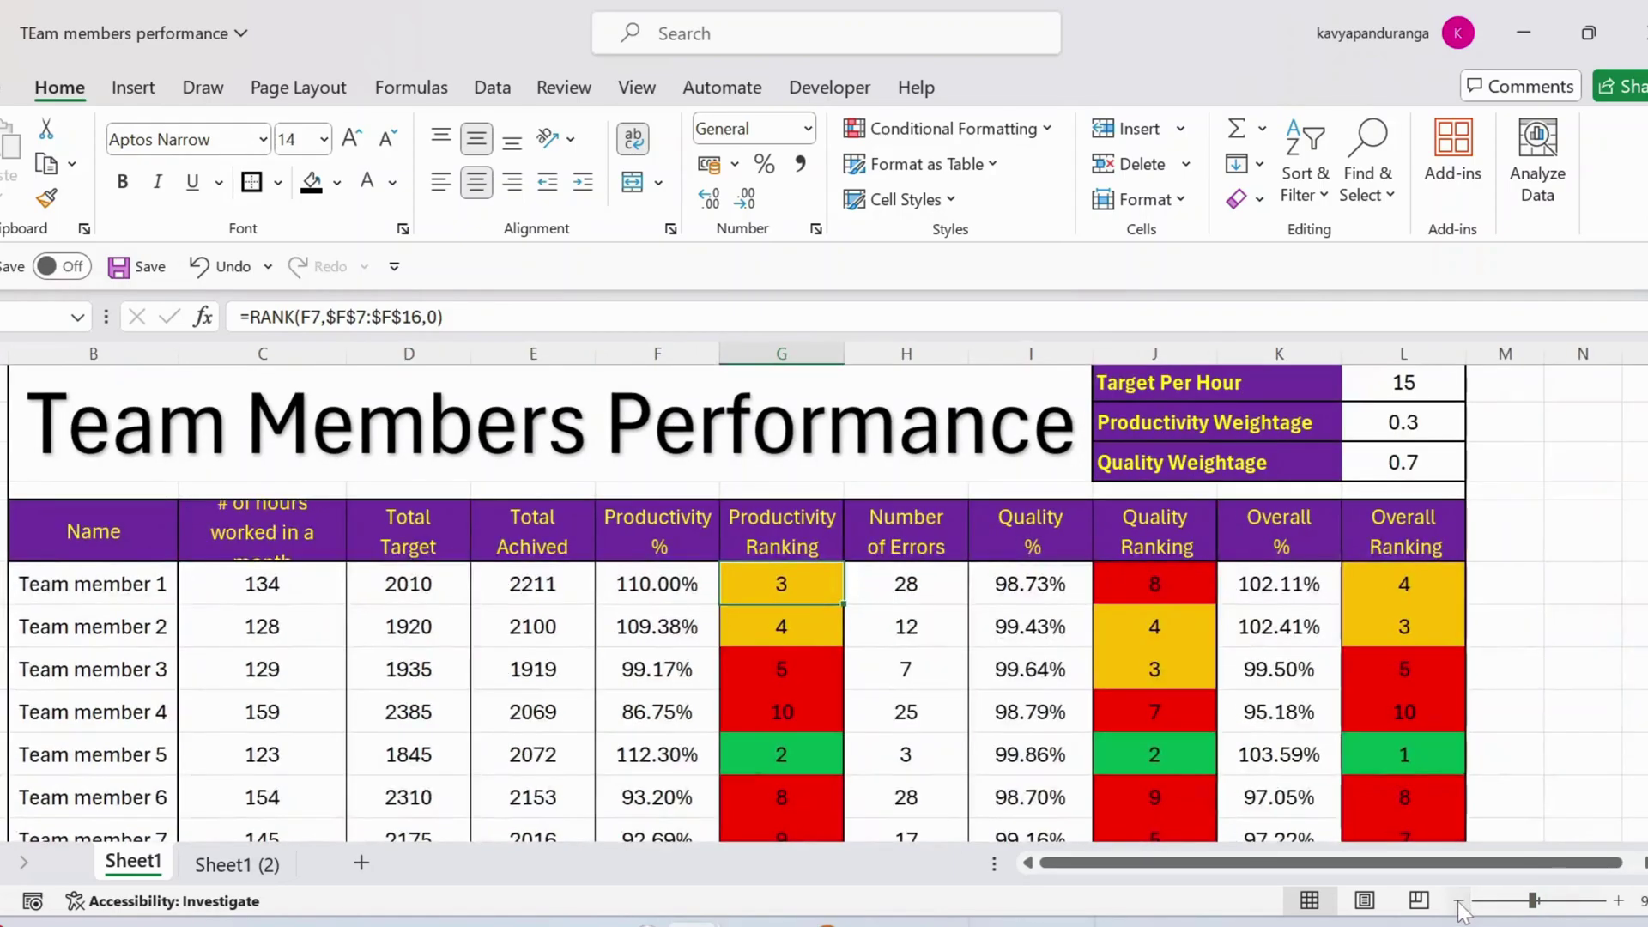
pyautogui.click(1458, 900)
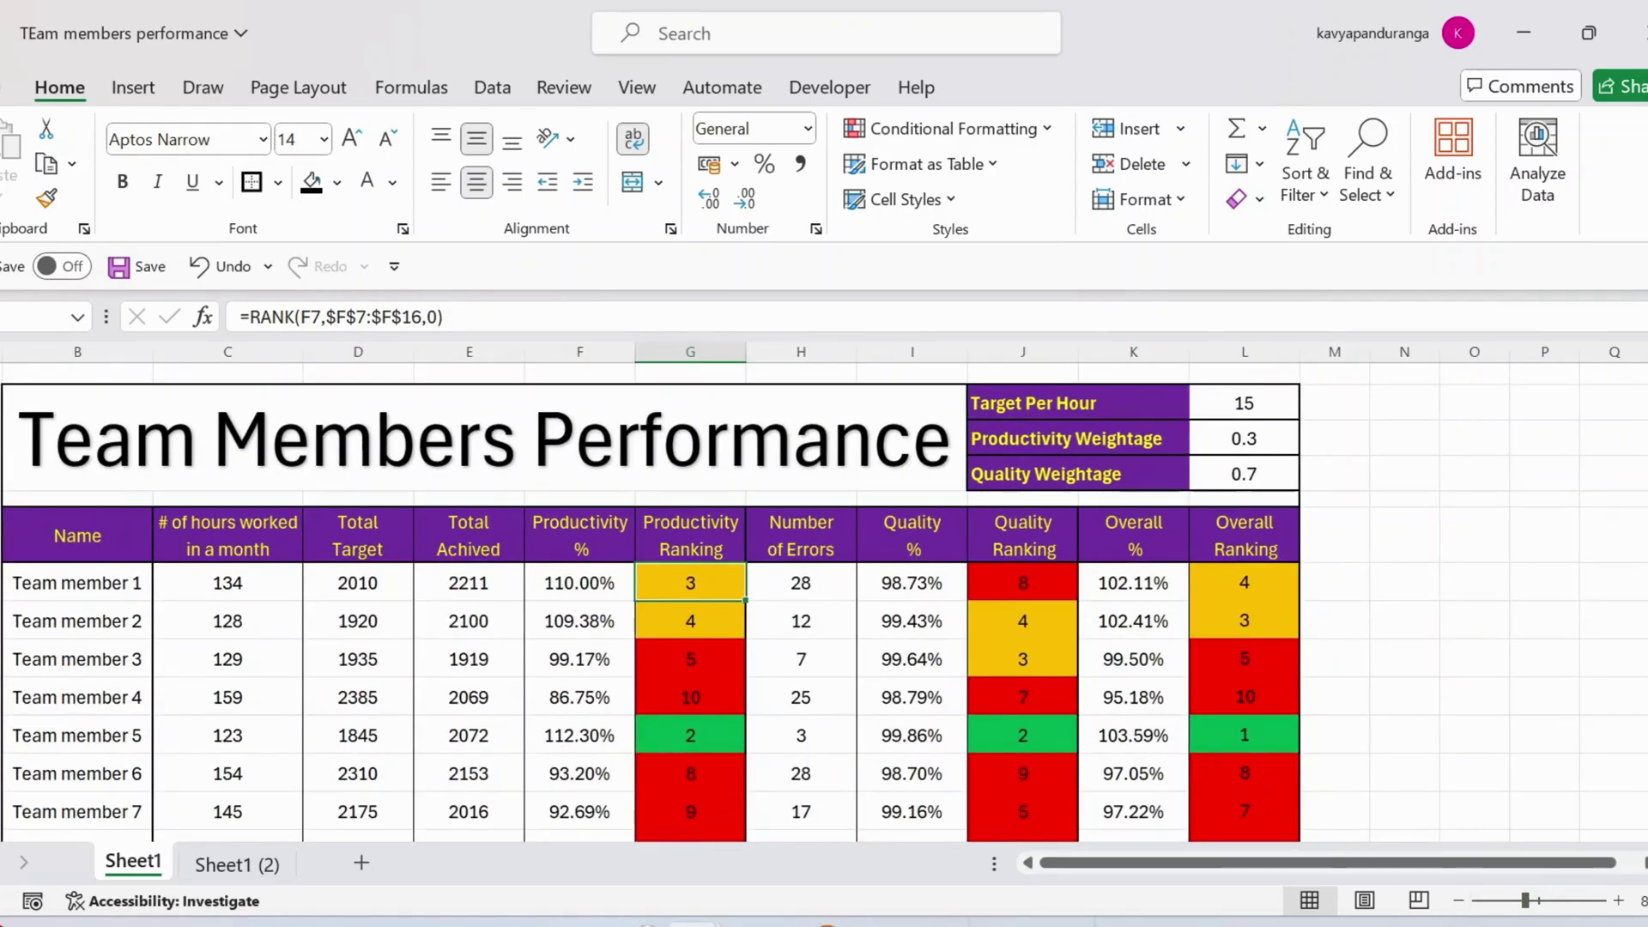
pyautogui.scroll(-1, 825, 601)
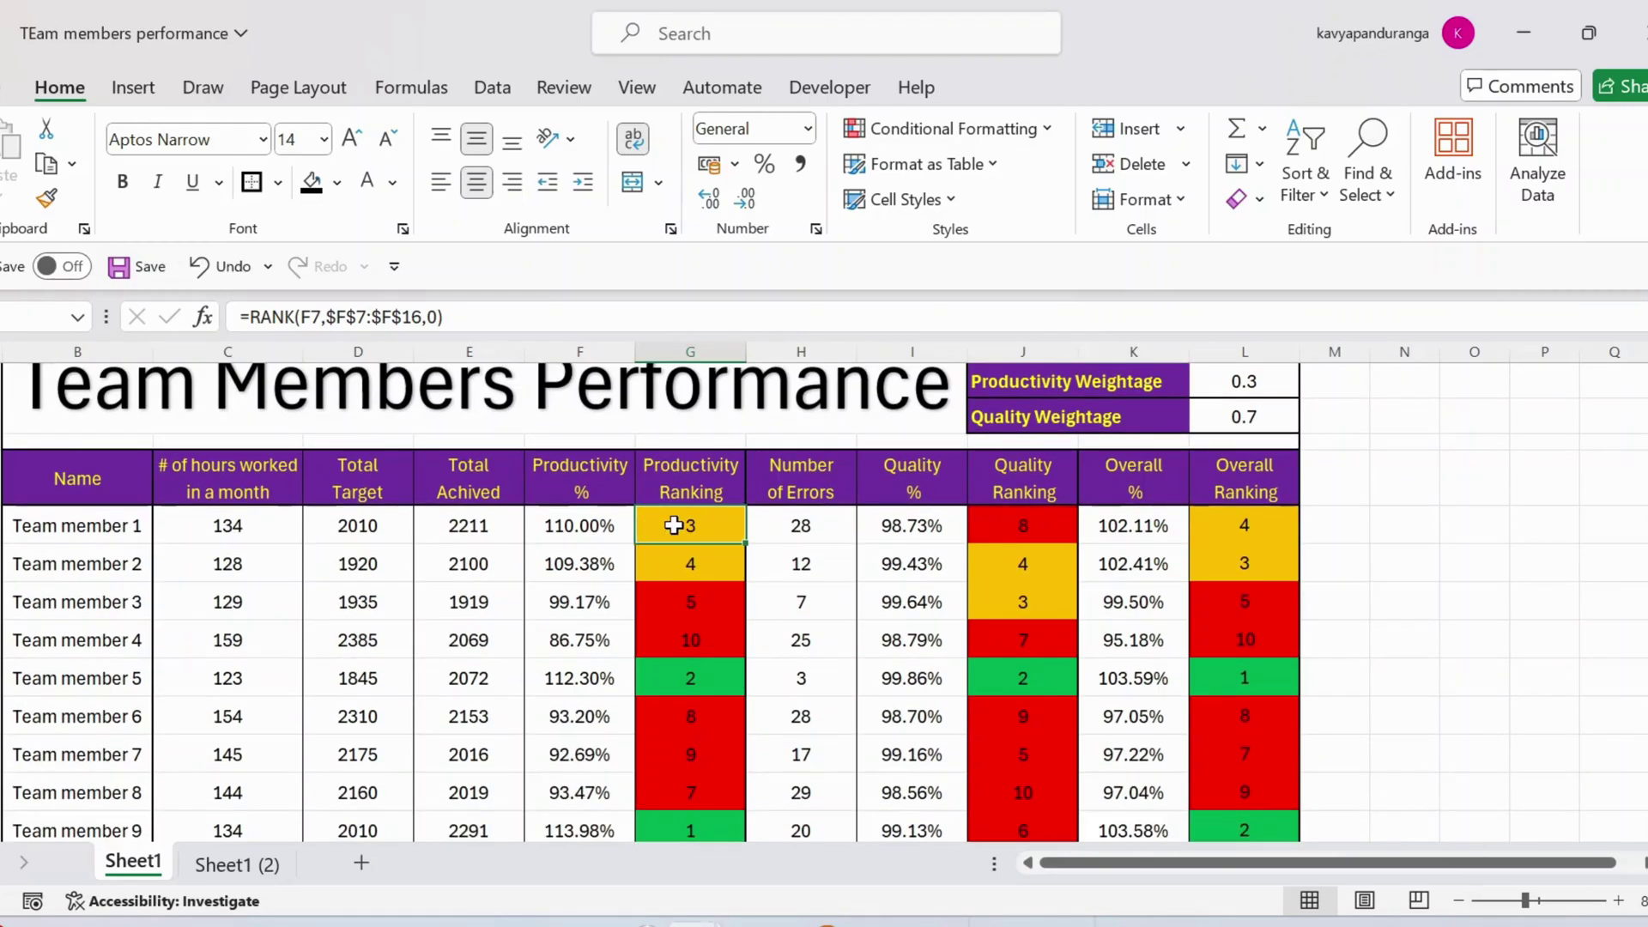
pyautogui.hotkey('ctrl', 'shift', 'Down')
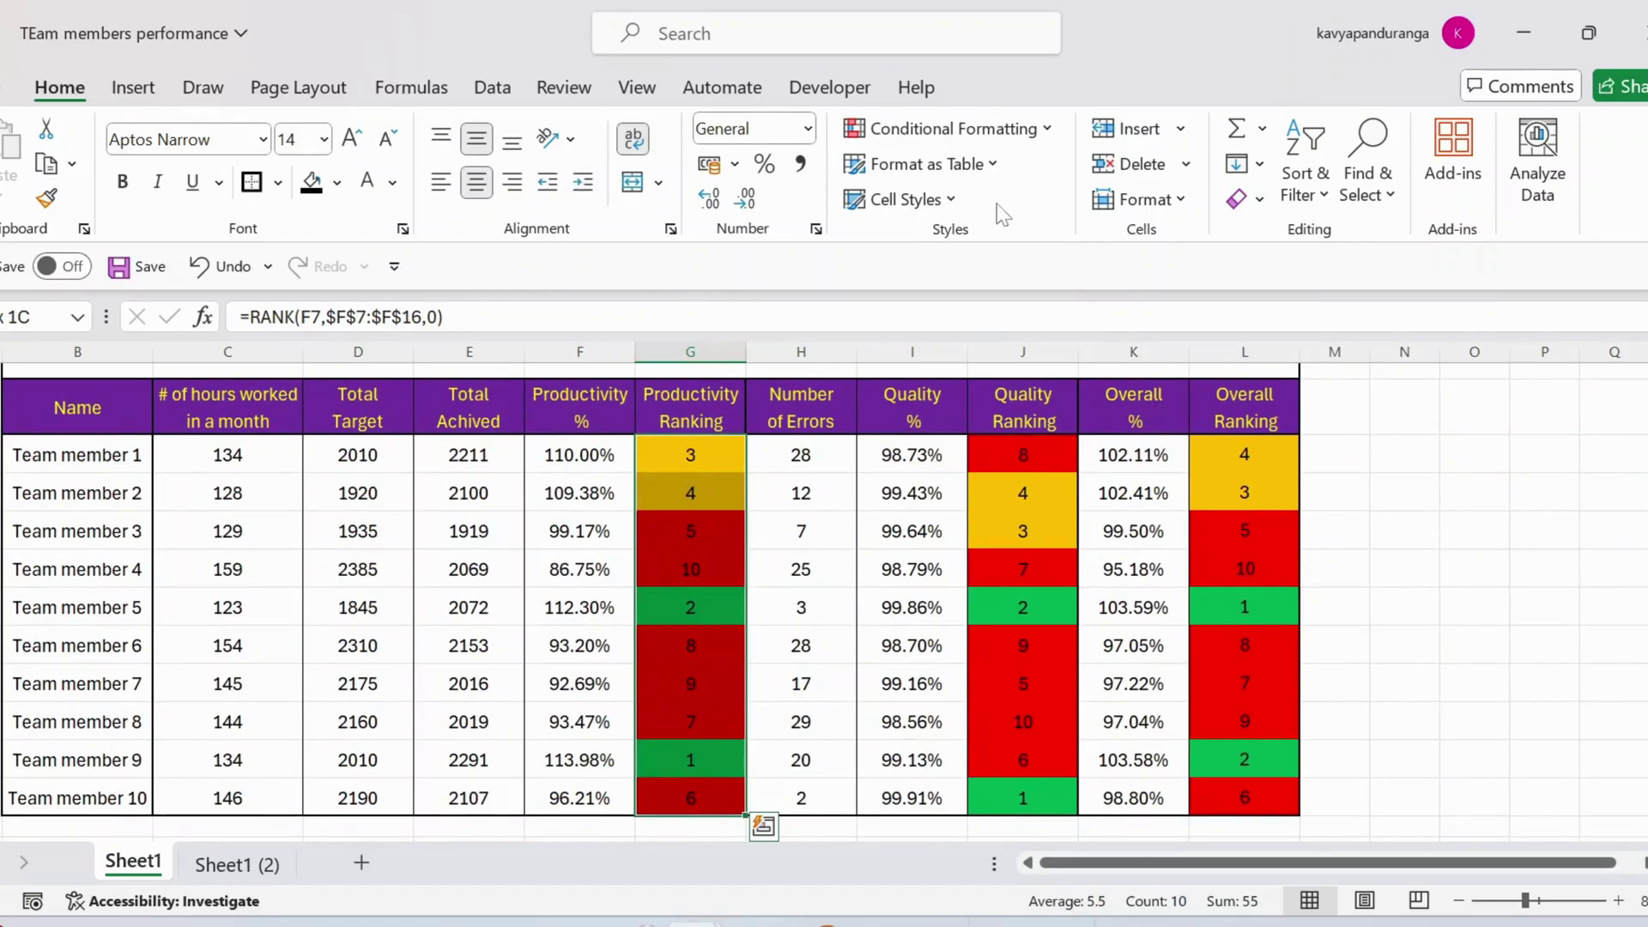
# Step: Inspect the green, amber and red rank rules on G7:G16 in Manage Rules, then close it
pyautogui.click(953, 128)
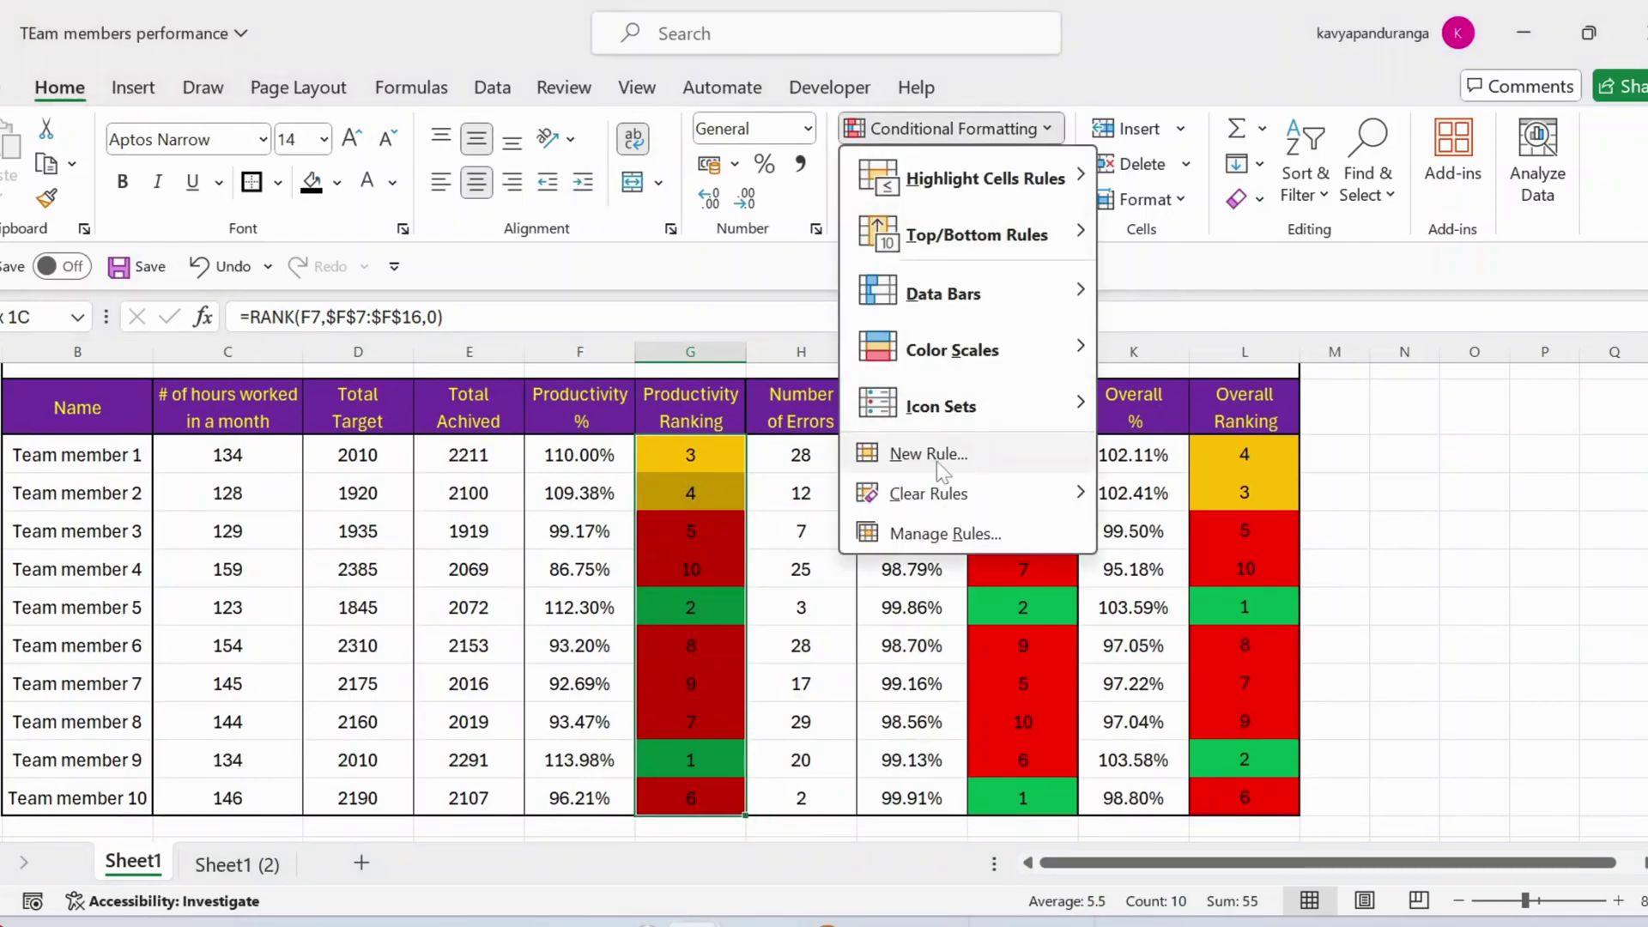
pyautogui.click(943, 533)
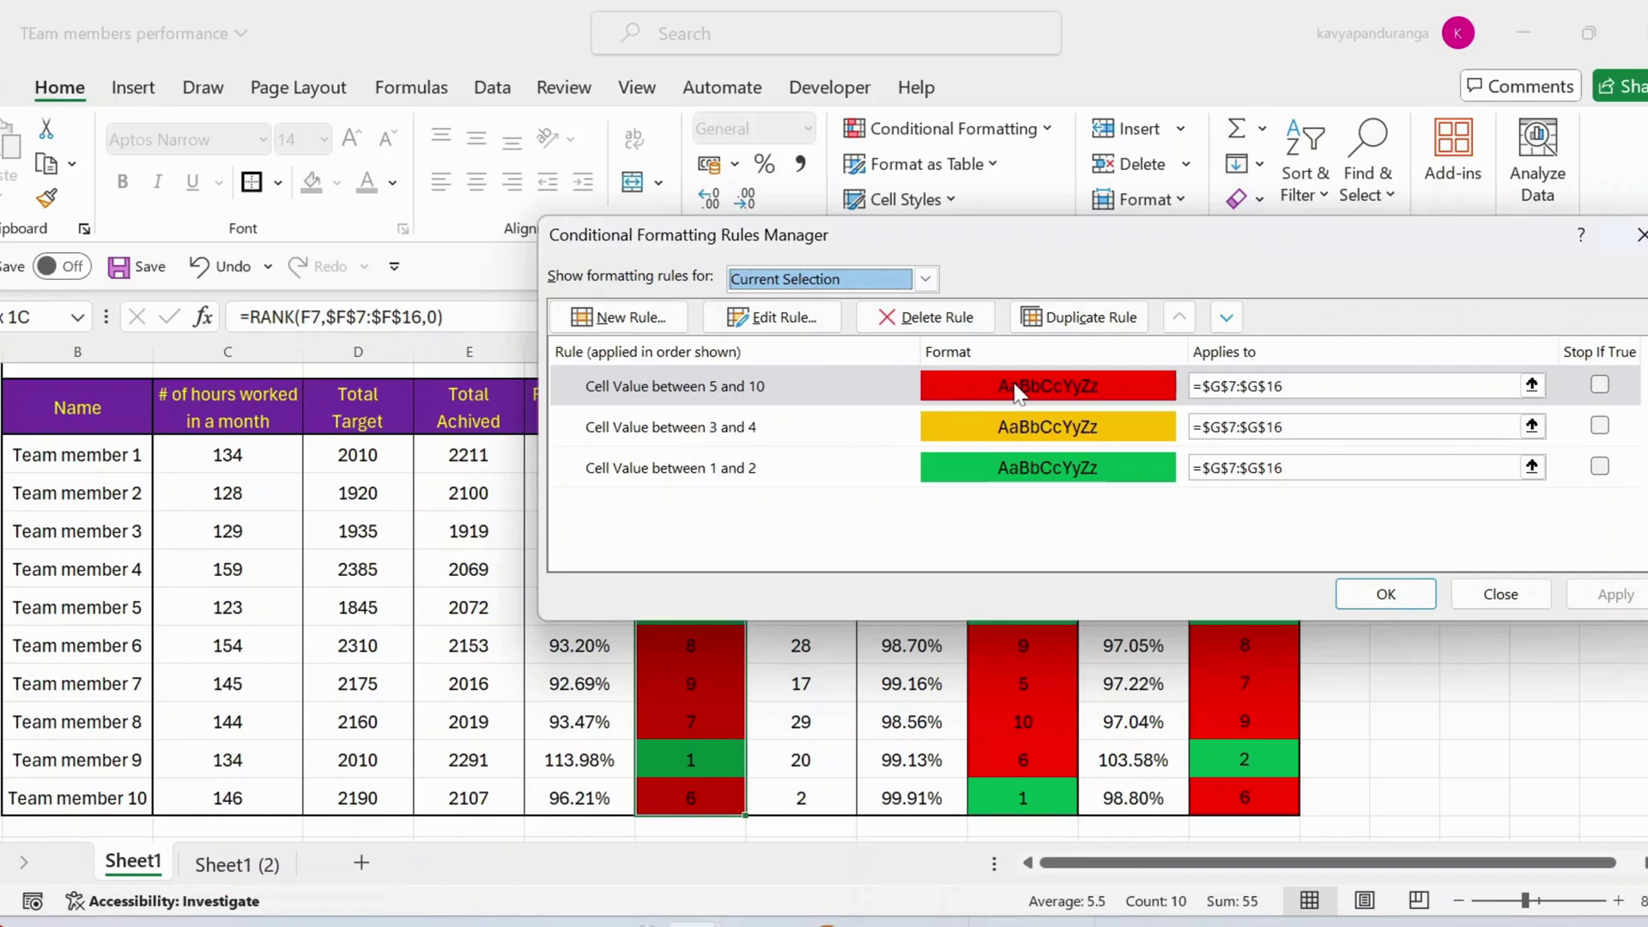
pyautogui.press('Return')
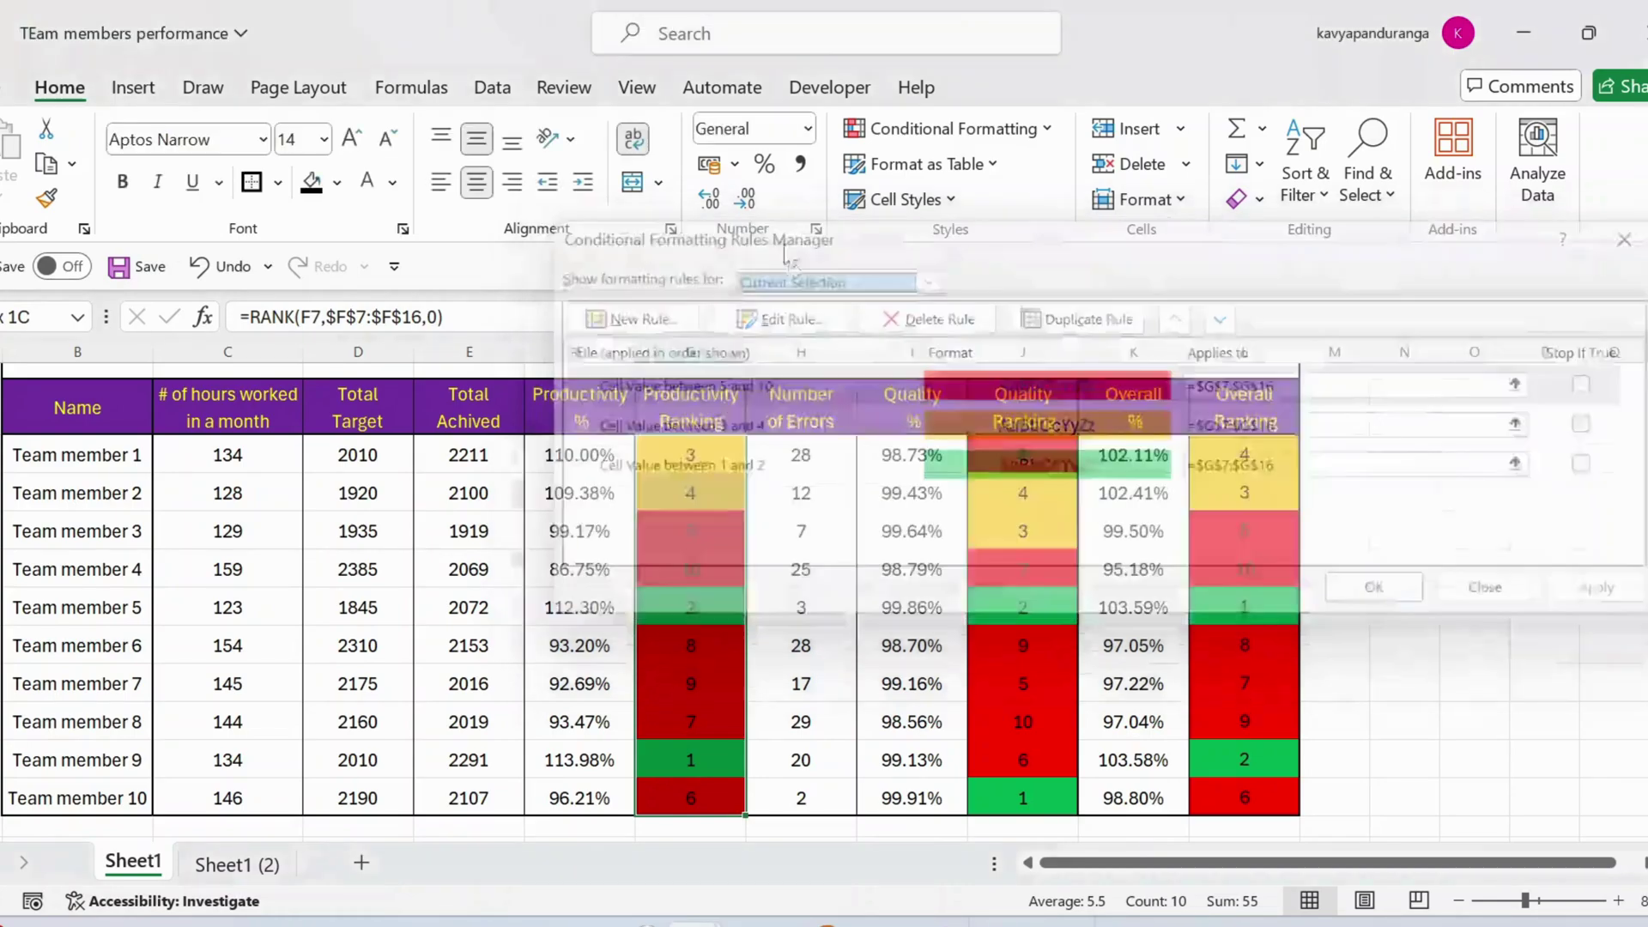
pyautogui.click(966, 129)
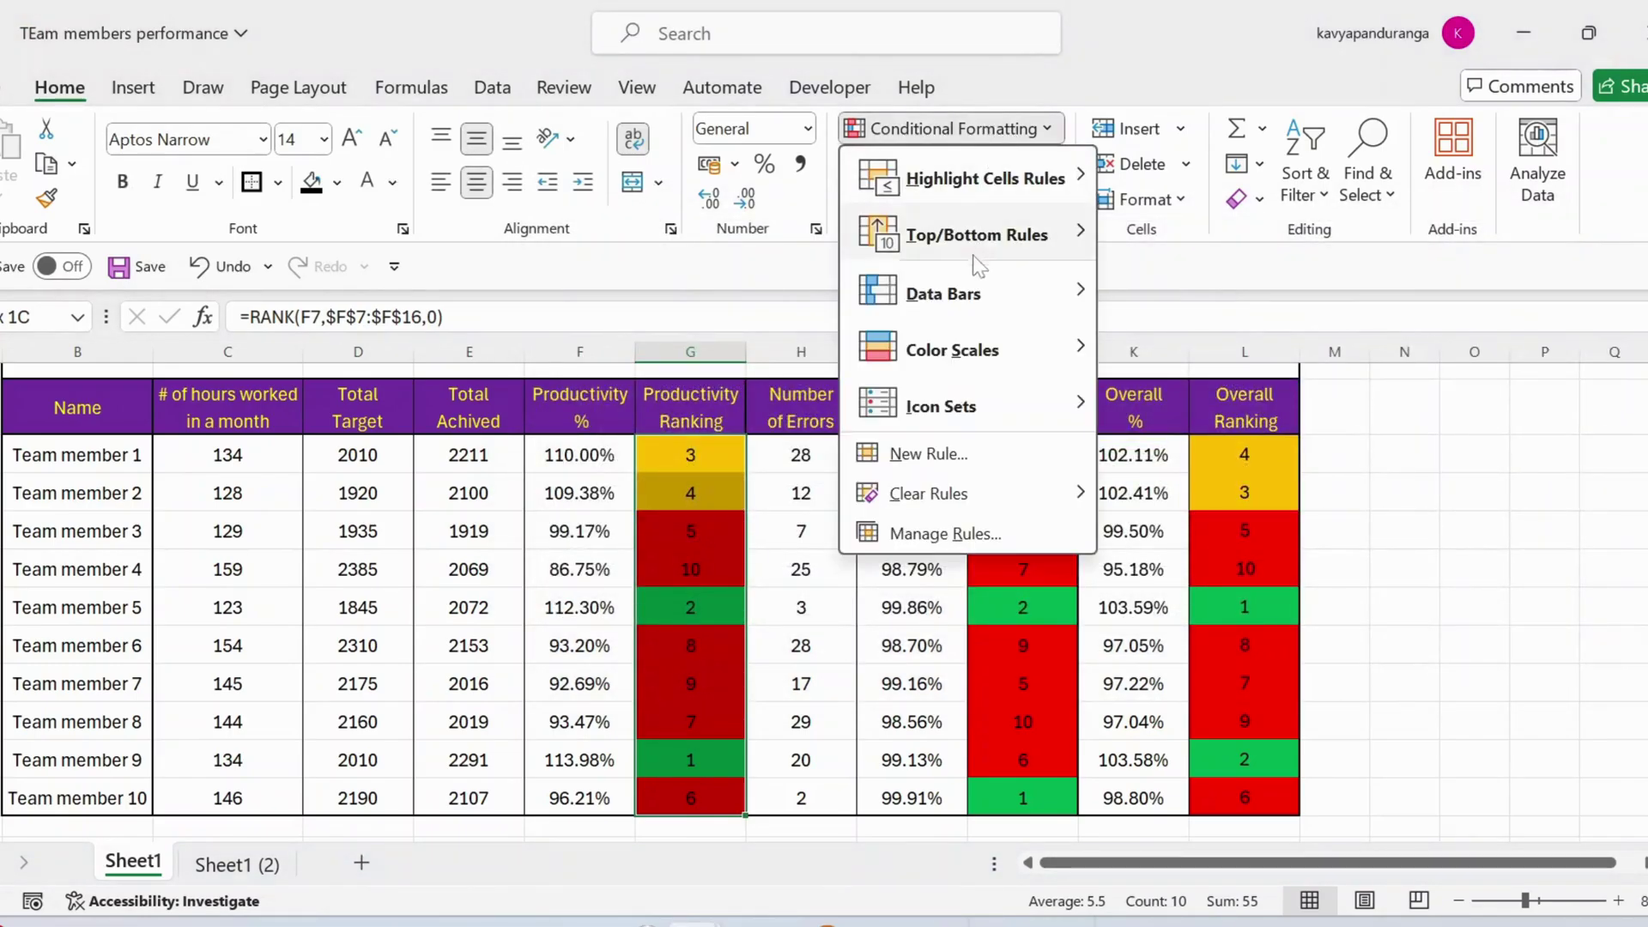
pyautogui.click(934, 455)
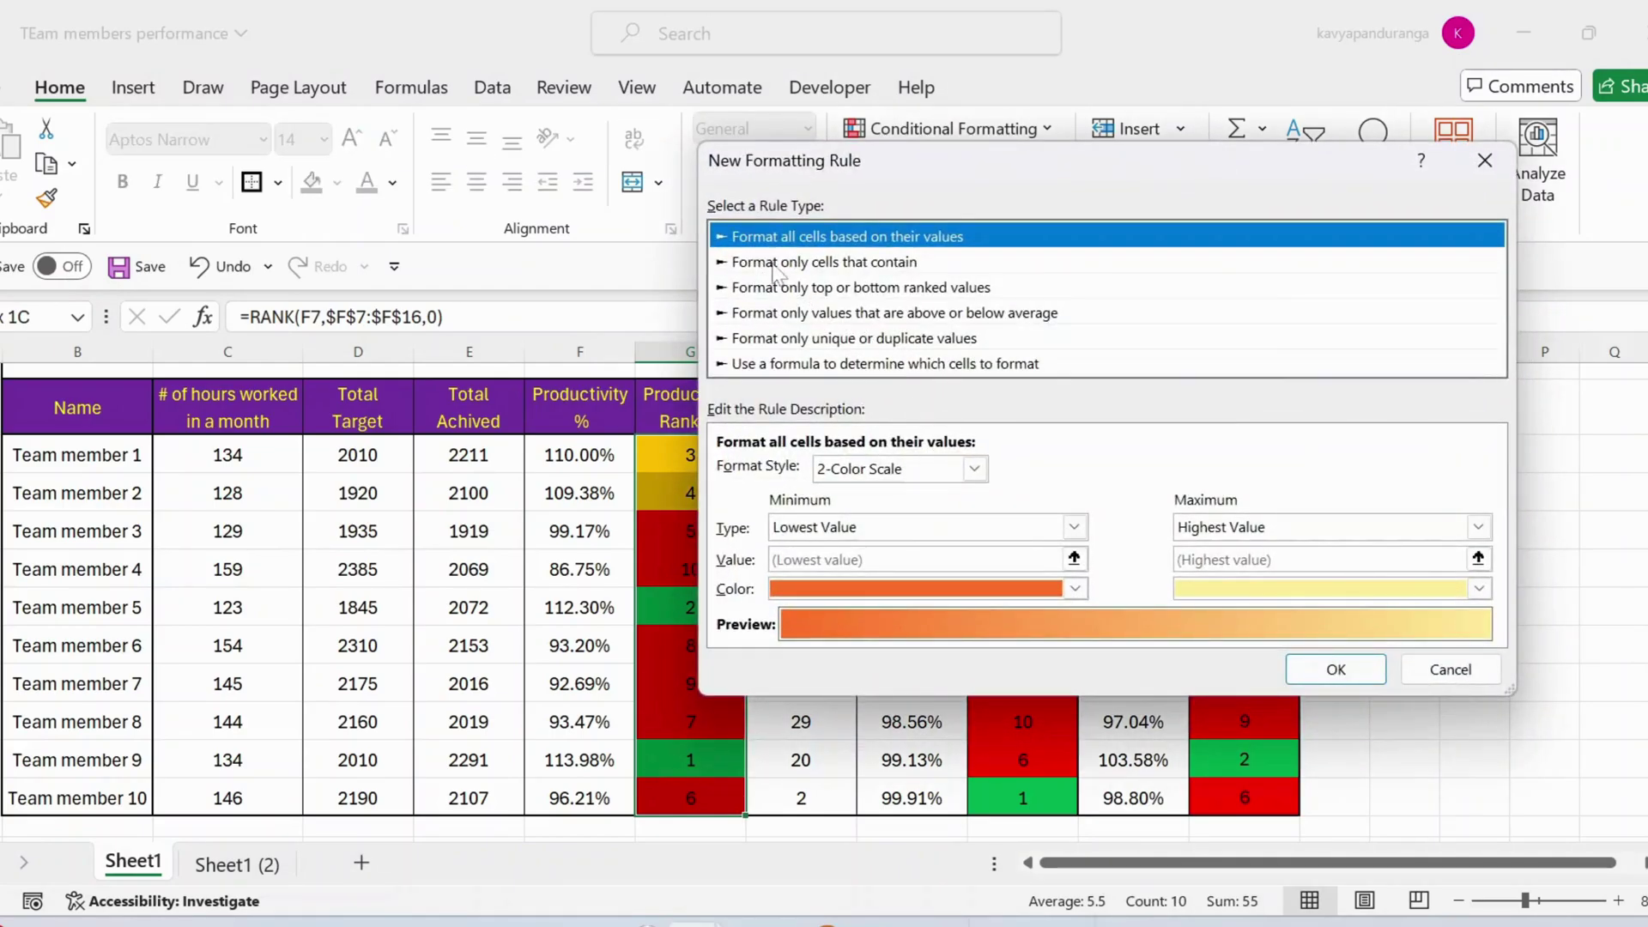
pyautogui.click(873, 264)
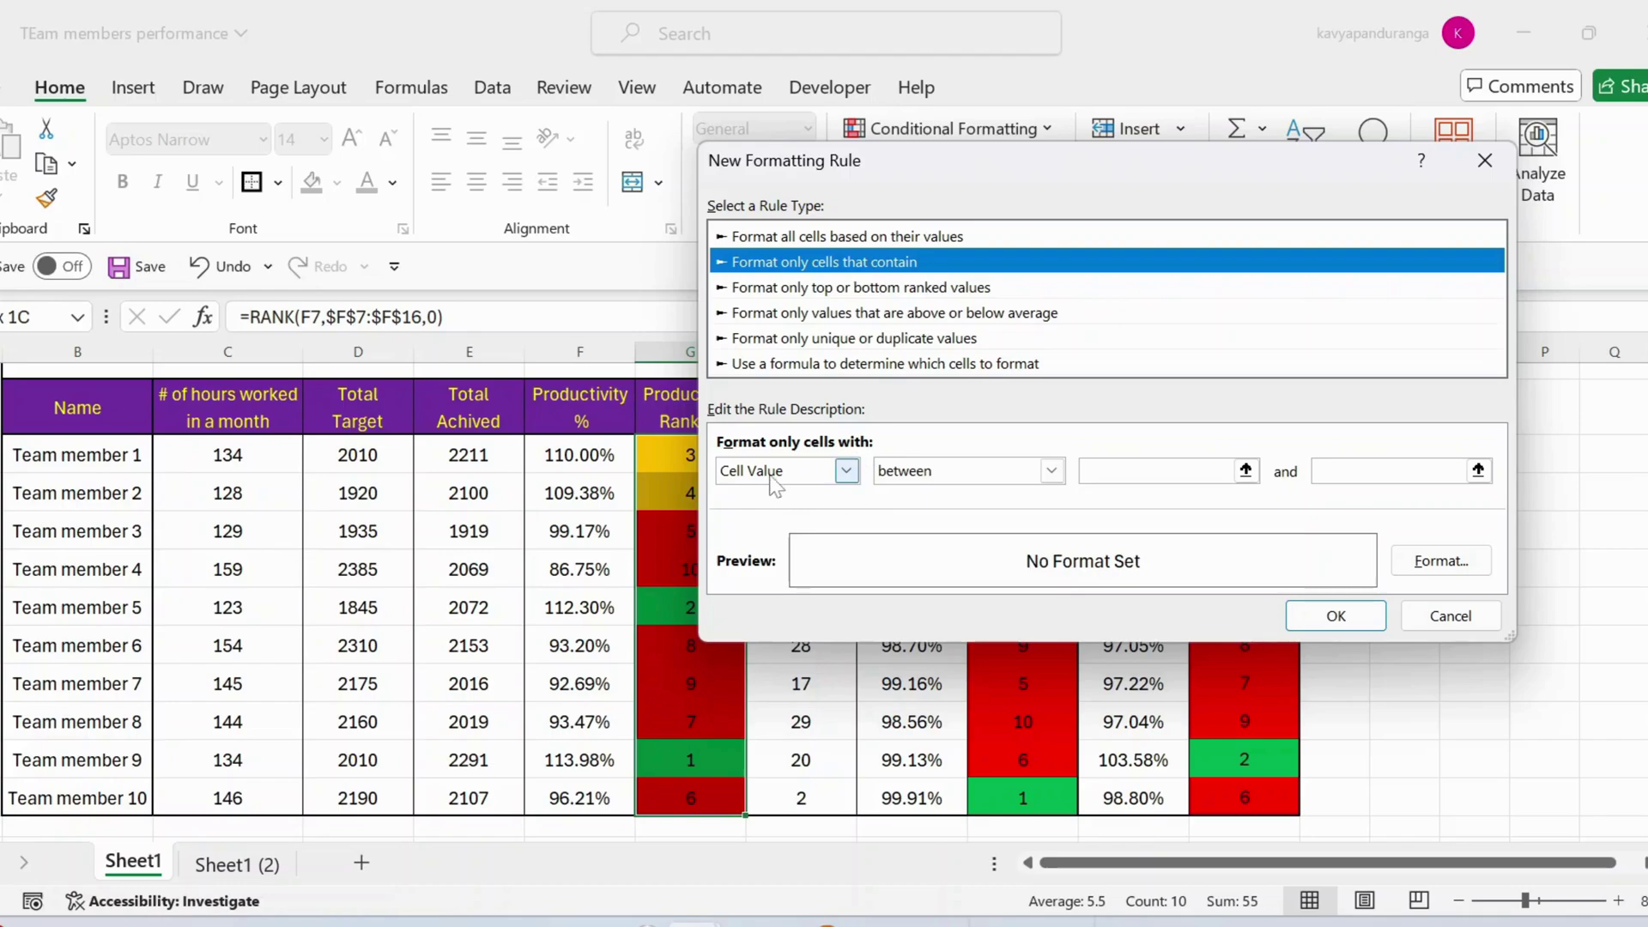
pyautogui.click(1144, 472)
pyautogui.write('1')
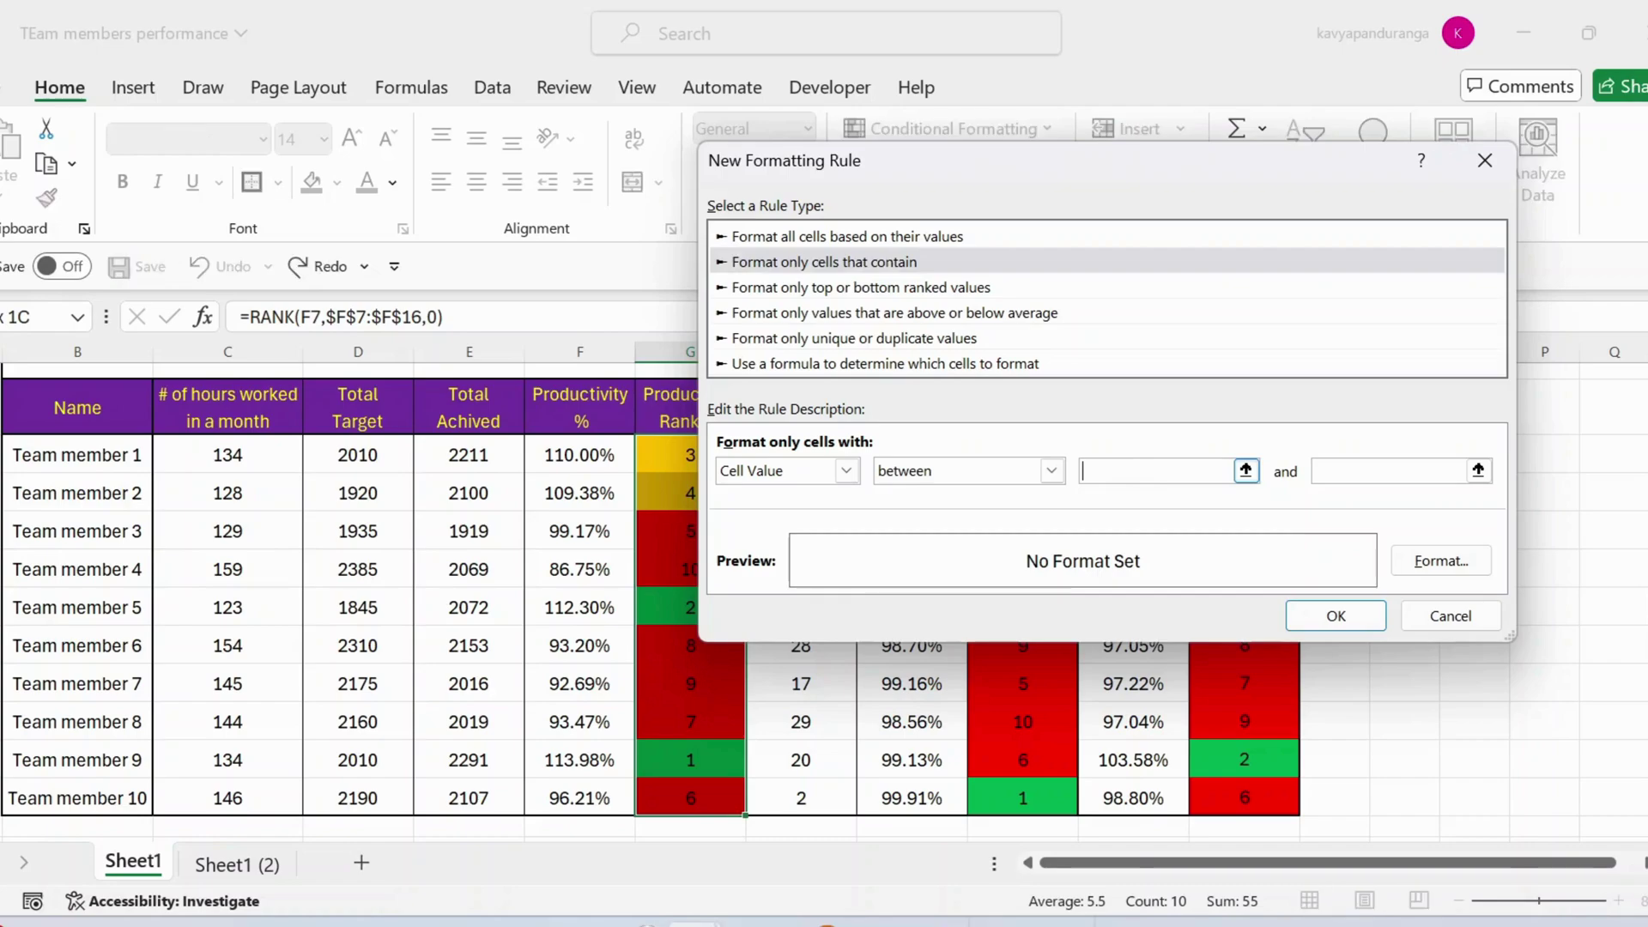
pyautogui.press('Tab')
pyautogui.write('1')
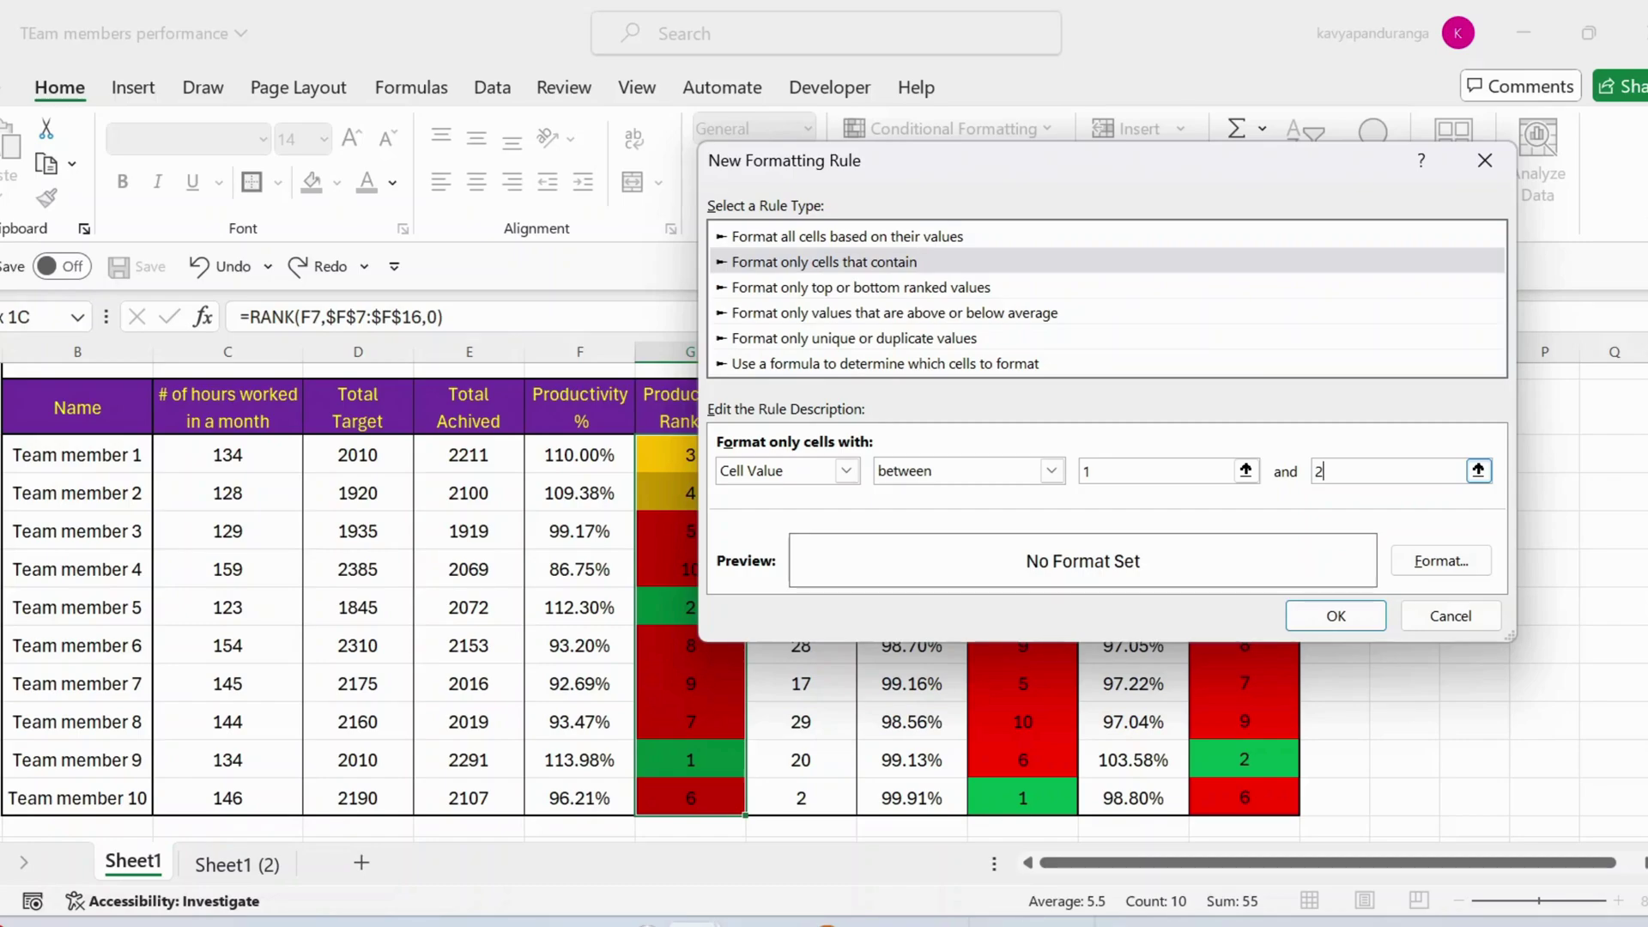
pyautogui.click(1438, 562)
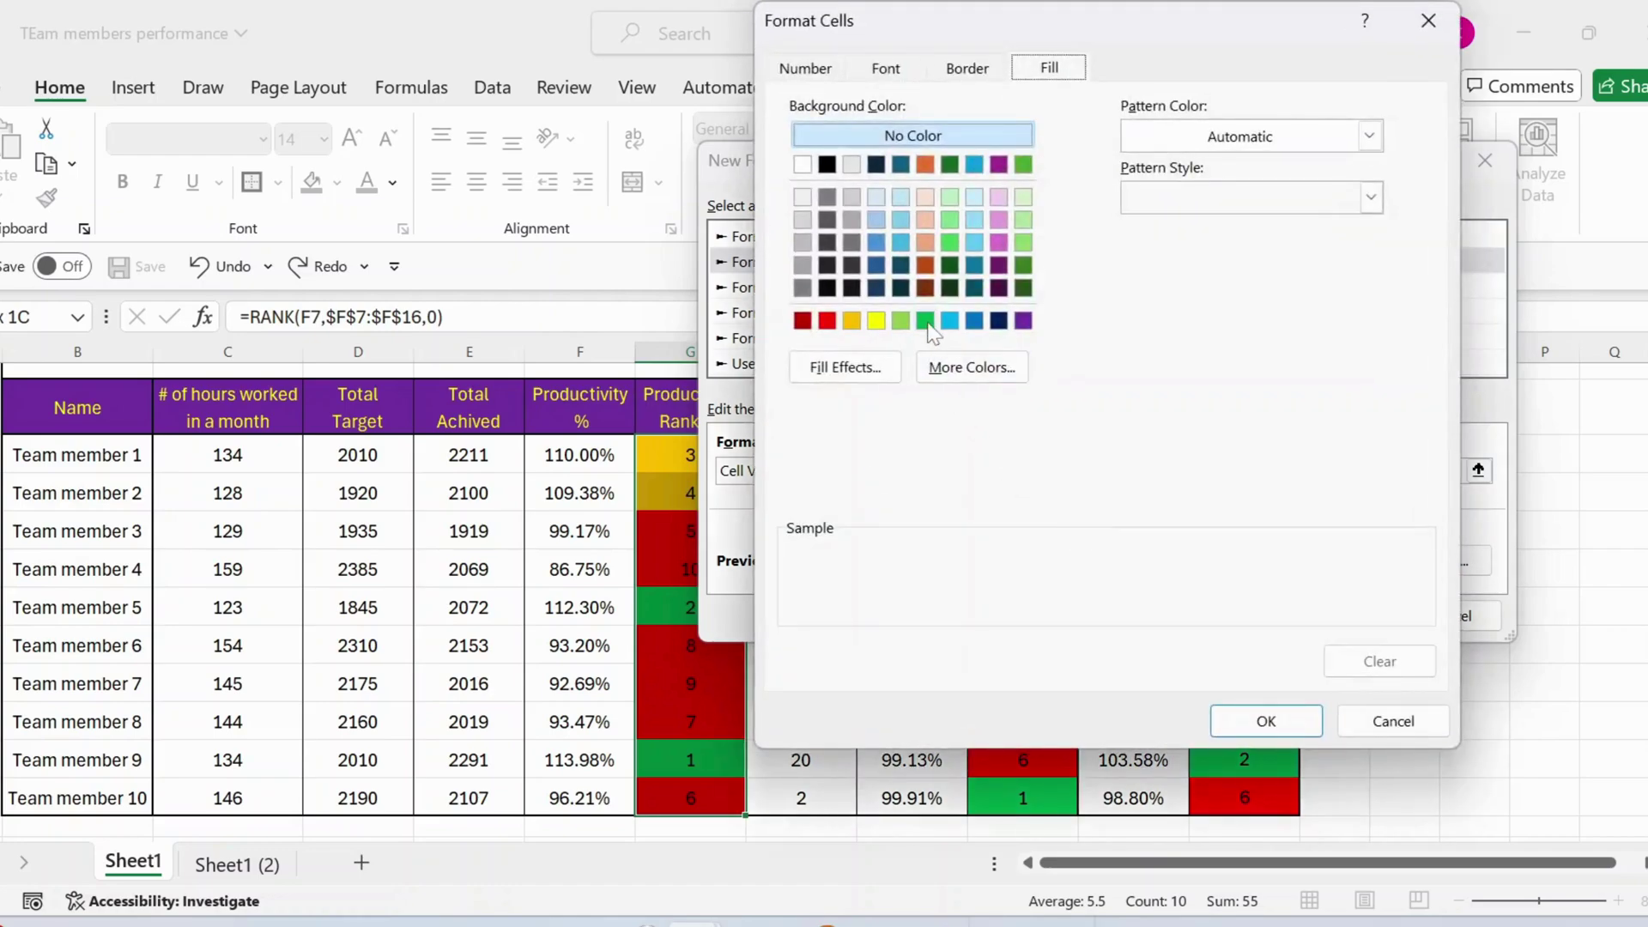
pyautogui.click(927, 323)
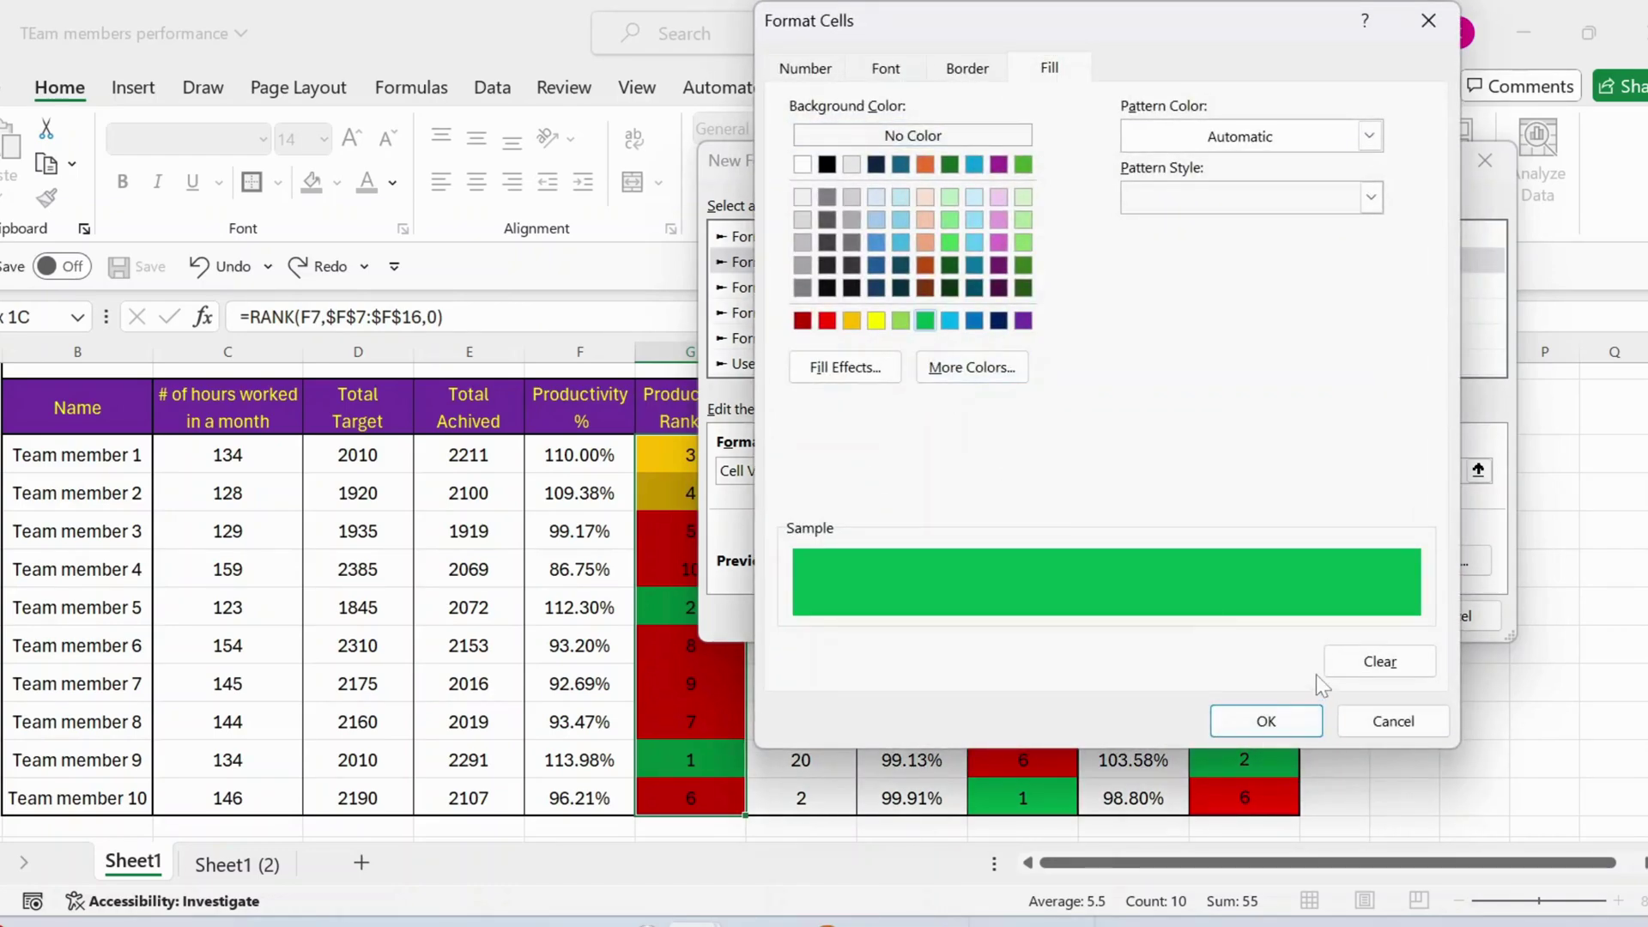
pyautogui.click(1374, 724)
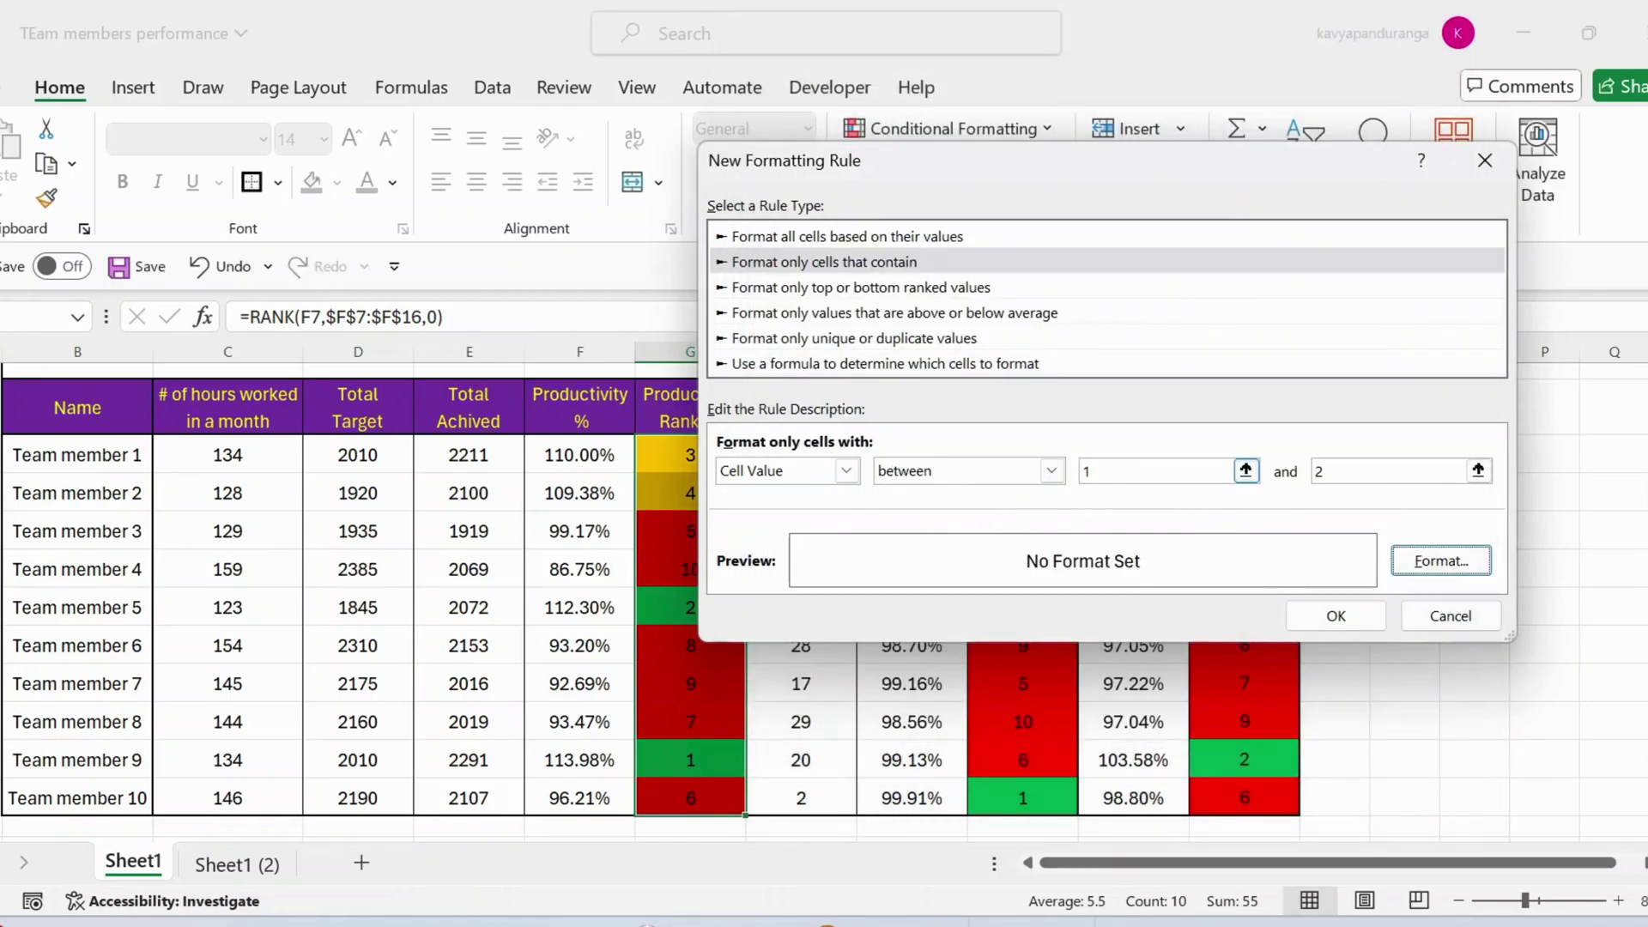
pyautogui.click(1116, 472)
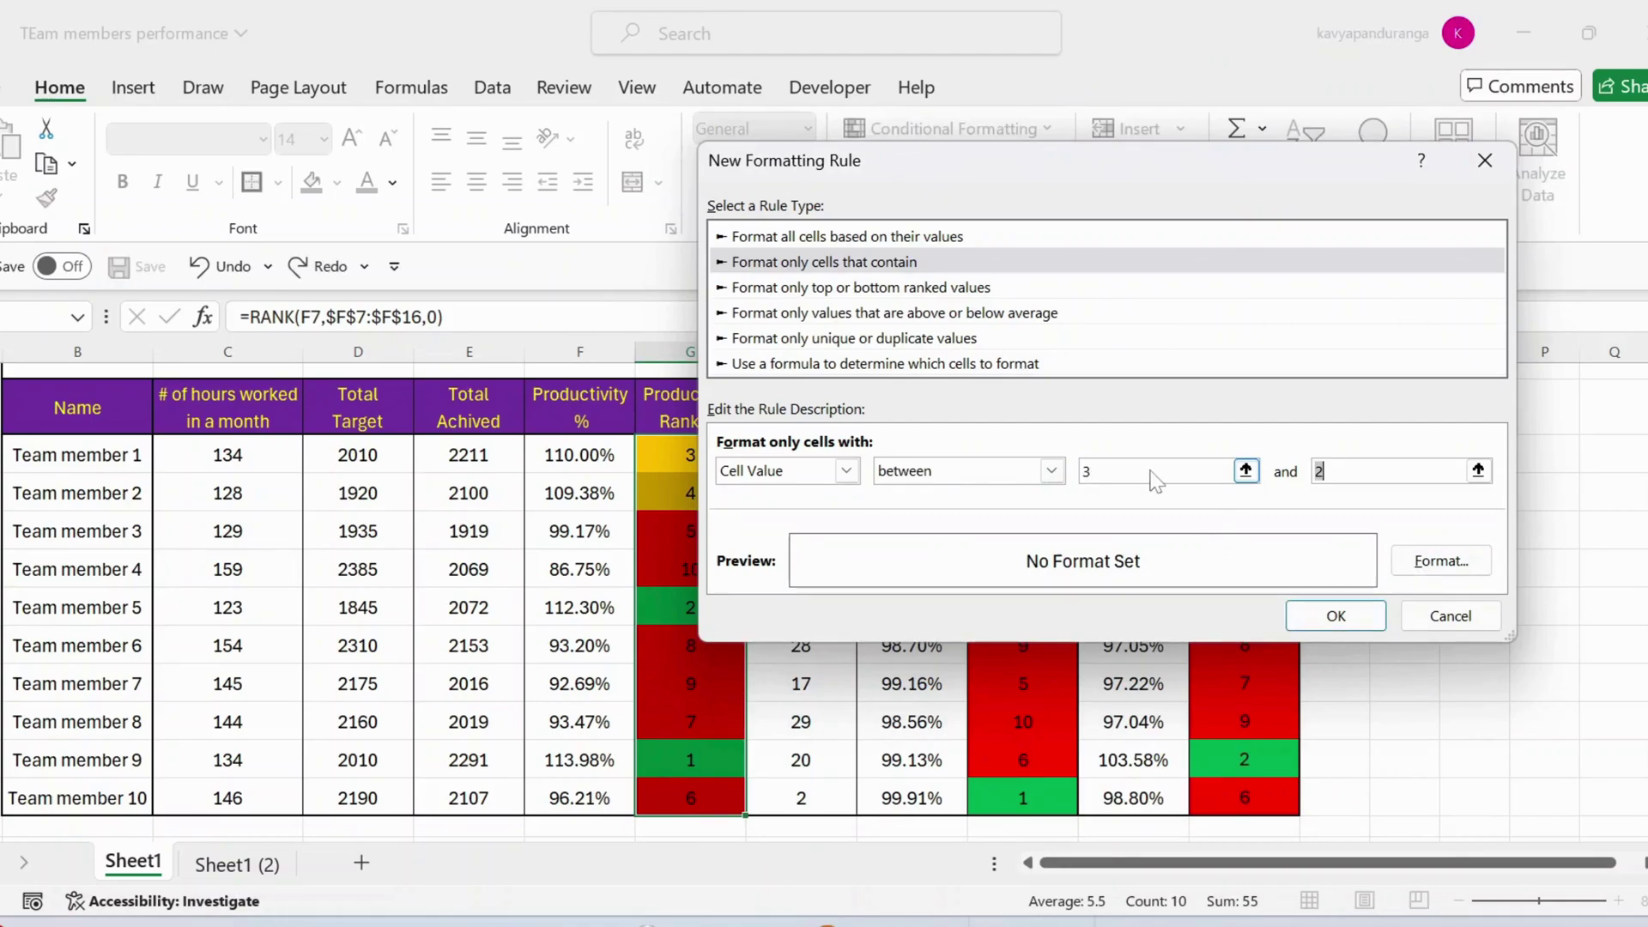
pyautogui.click(1441, 561)
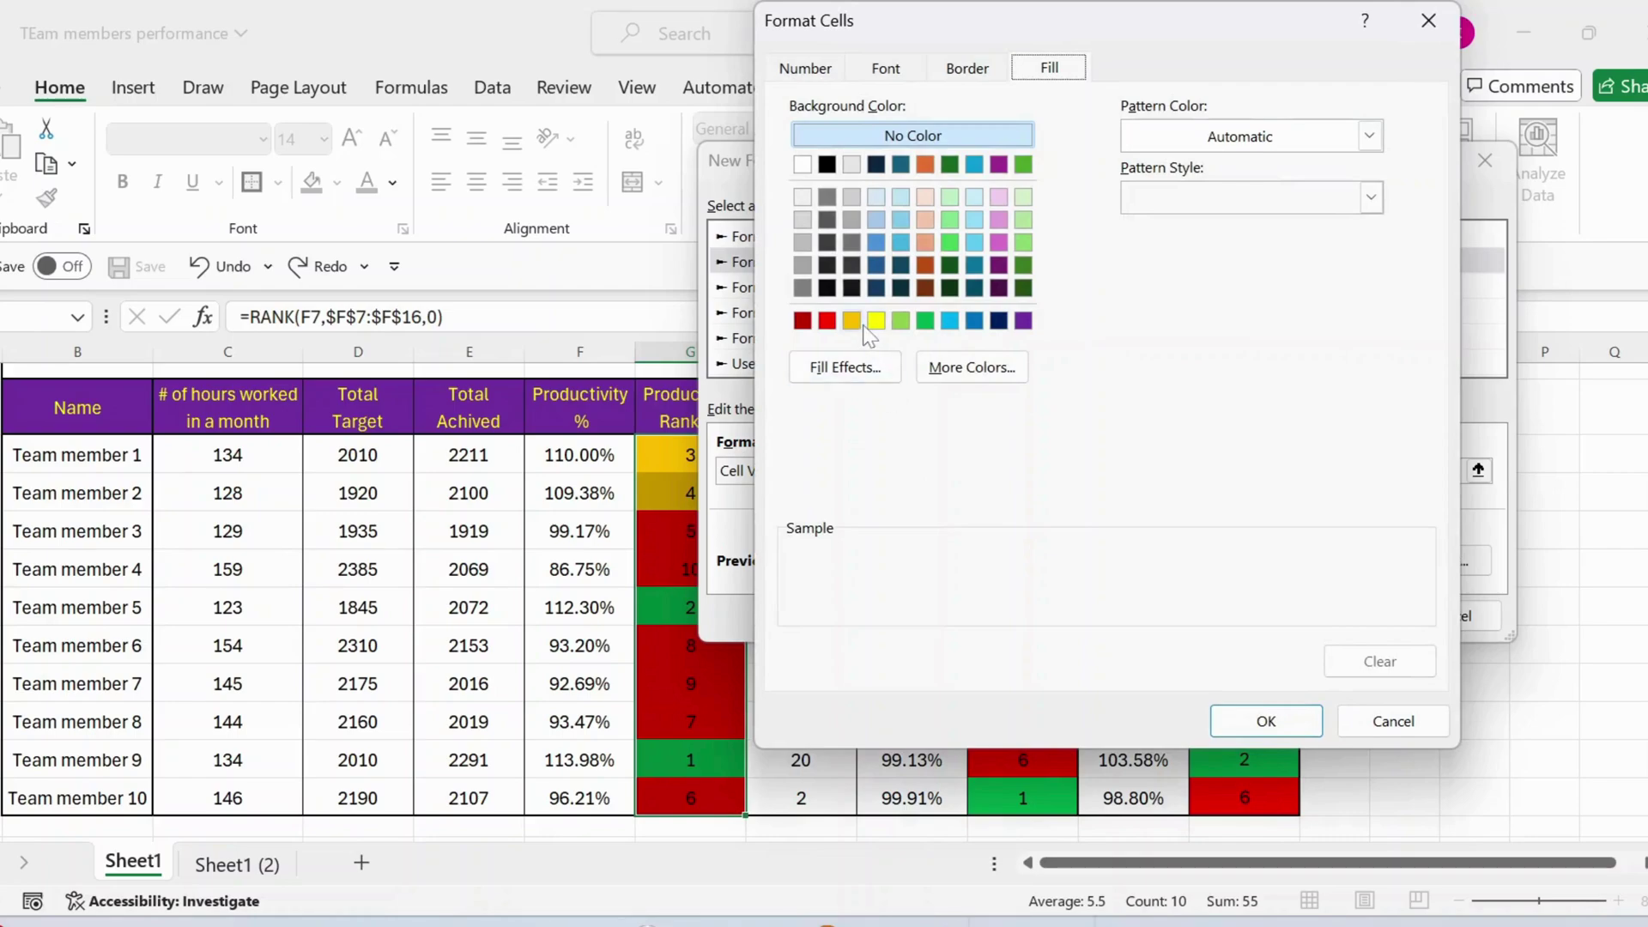
pyautogui.click(1393, 721)
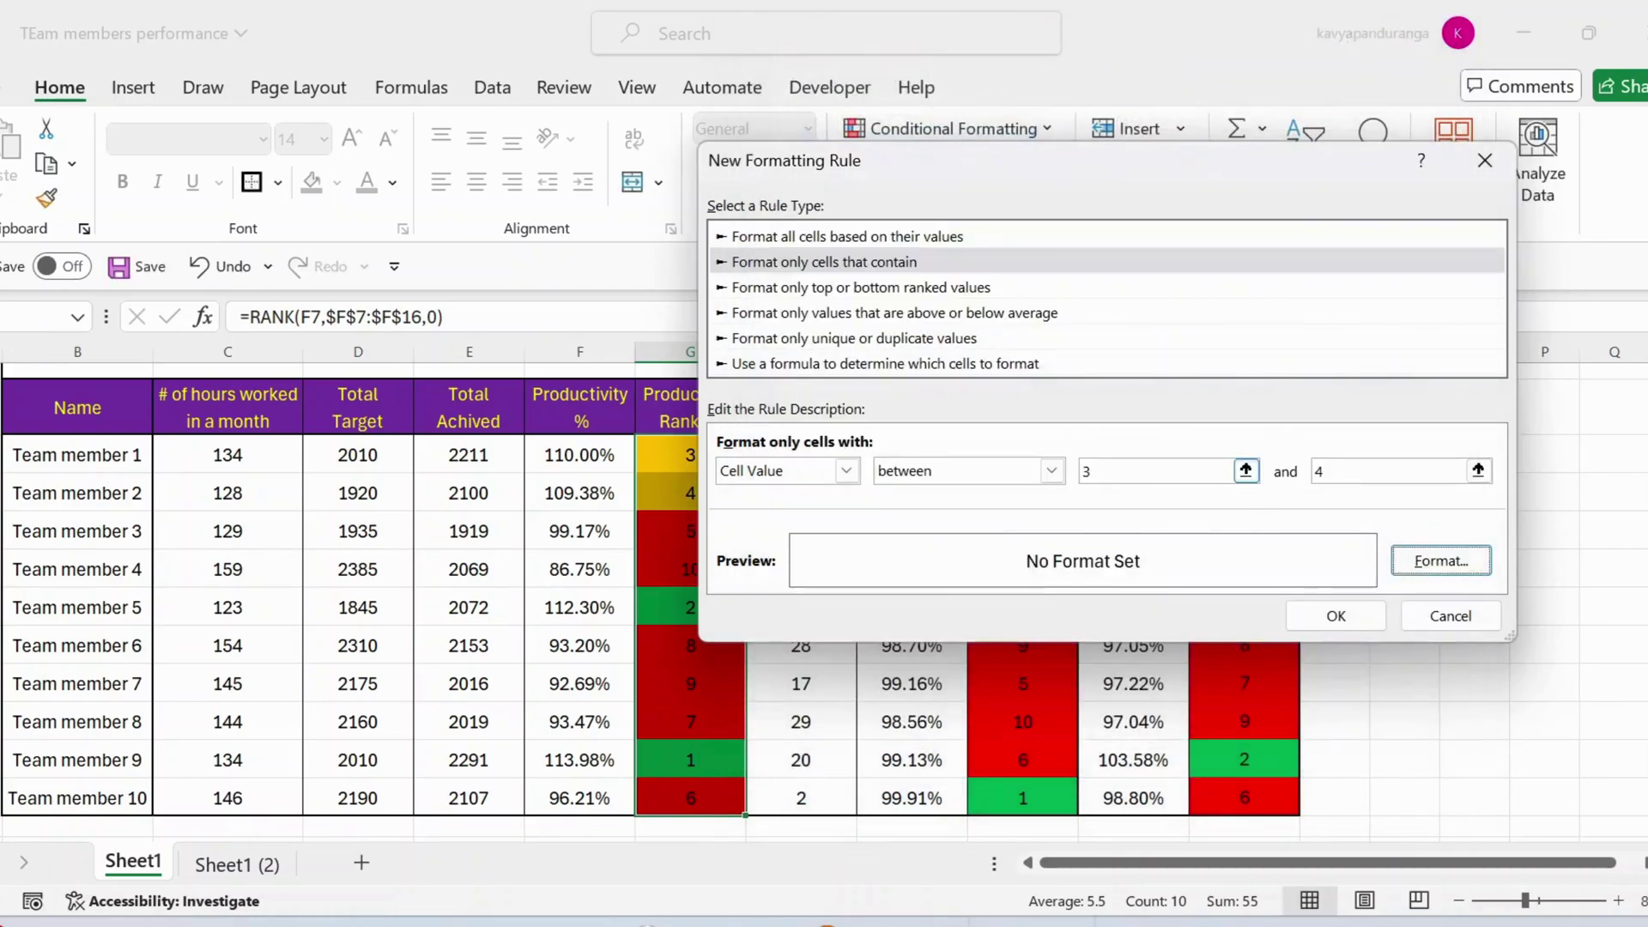
pyautogui.click(1087, 472)
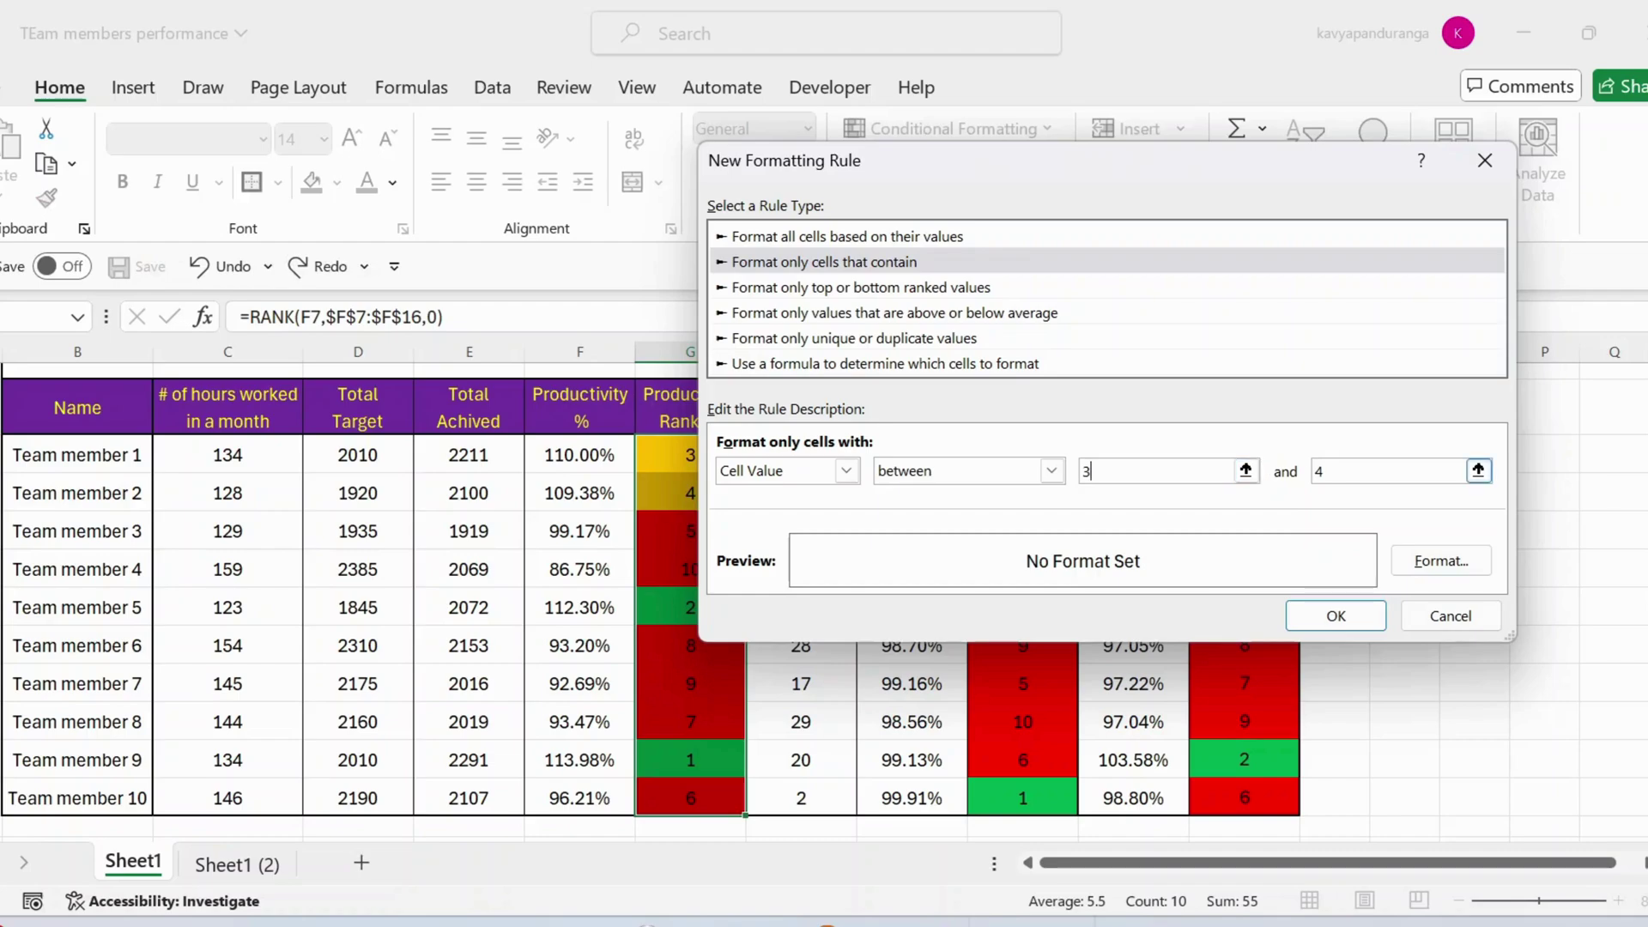
pyautogui.click(1432, 567)
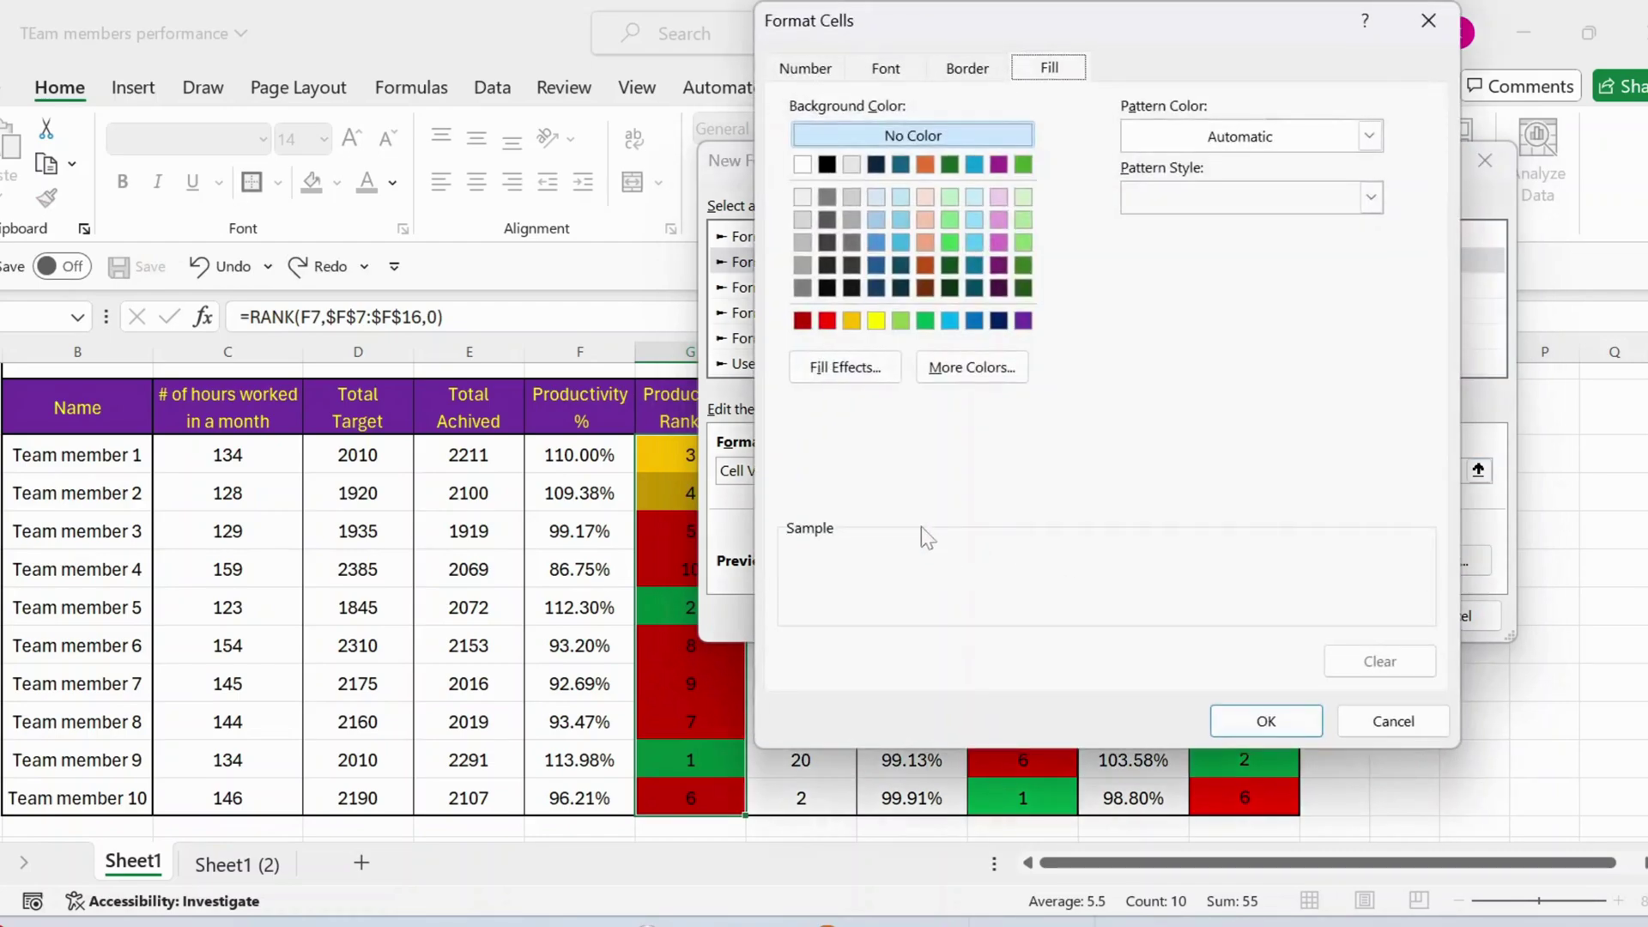
pyautogui.click(1377, 722)
pyautogui.click(1445, 622)
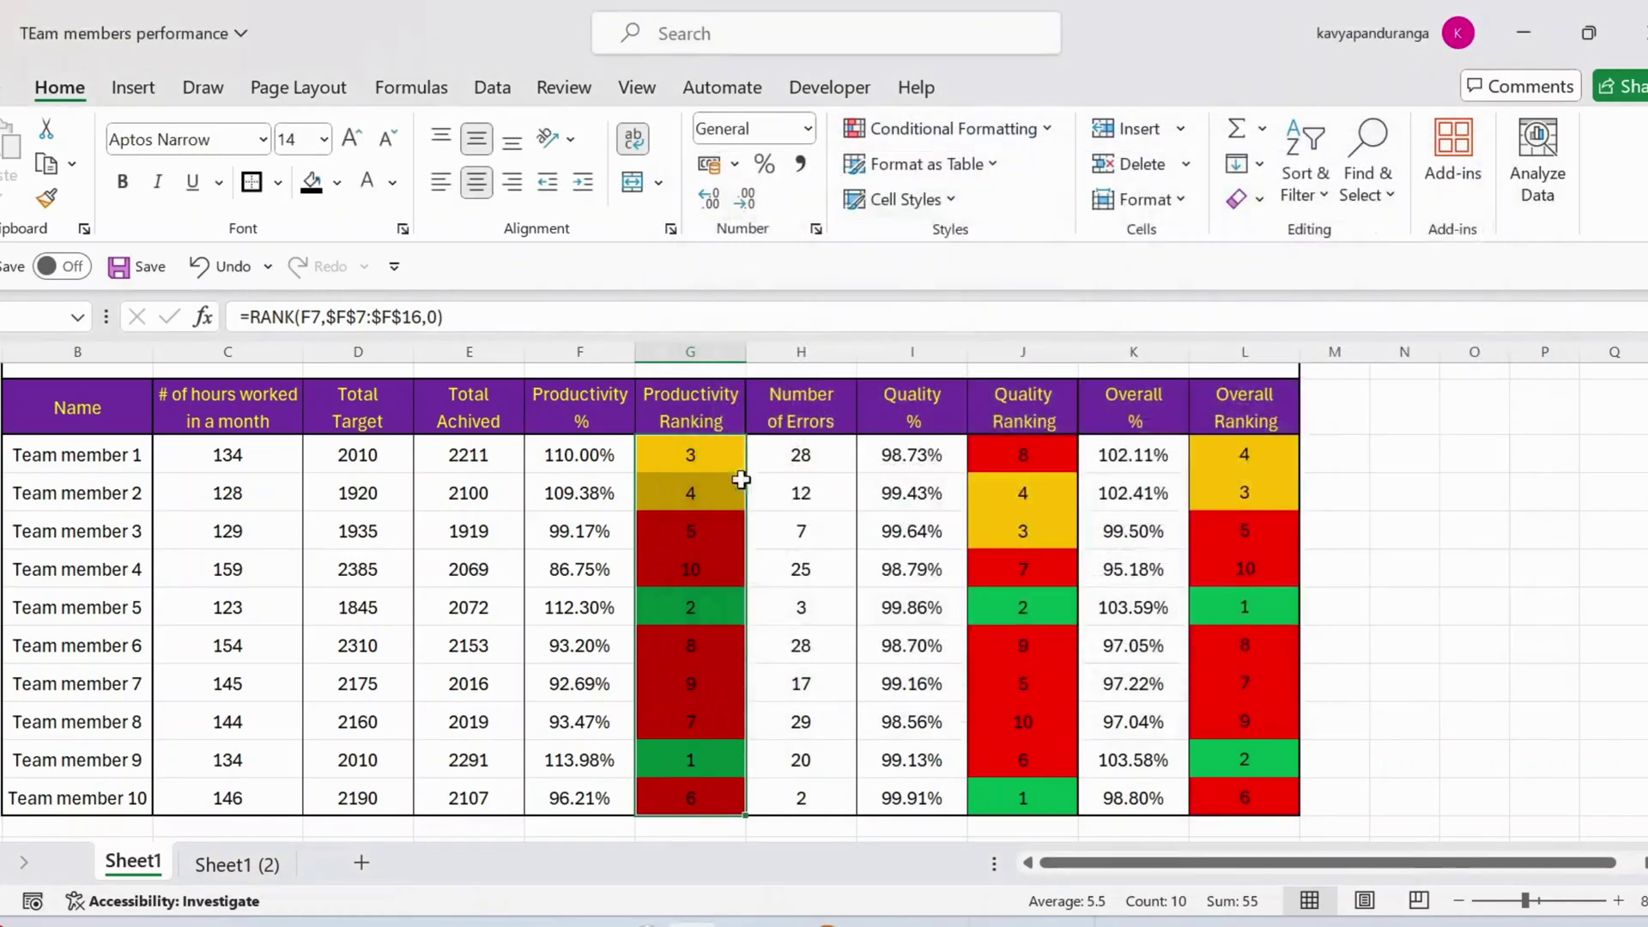
pyautogui.click(691, 459)
pyautogui.press('Right')
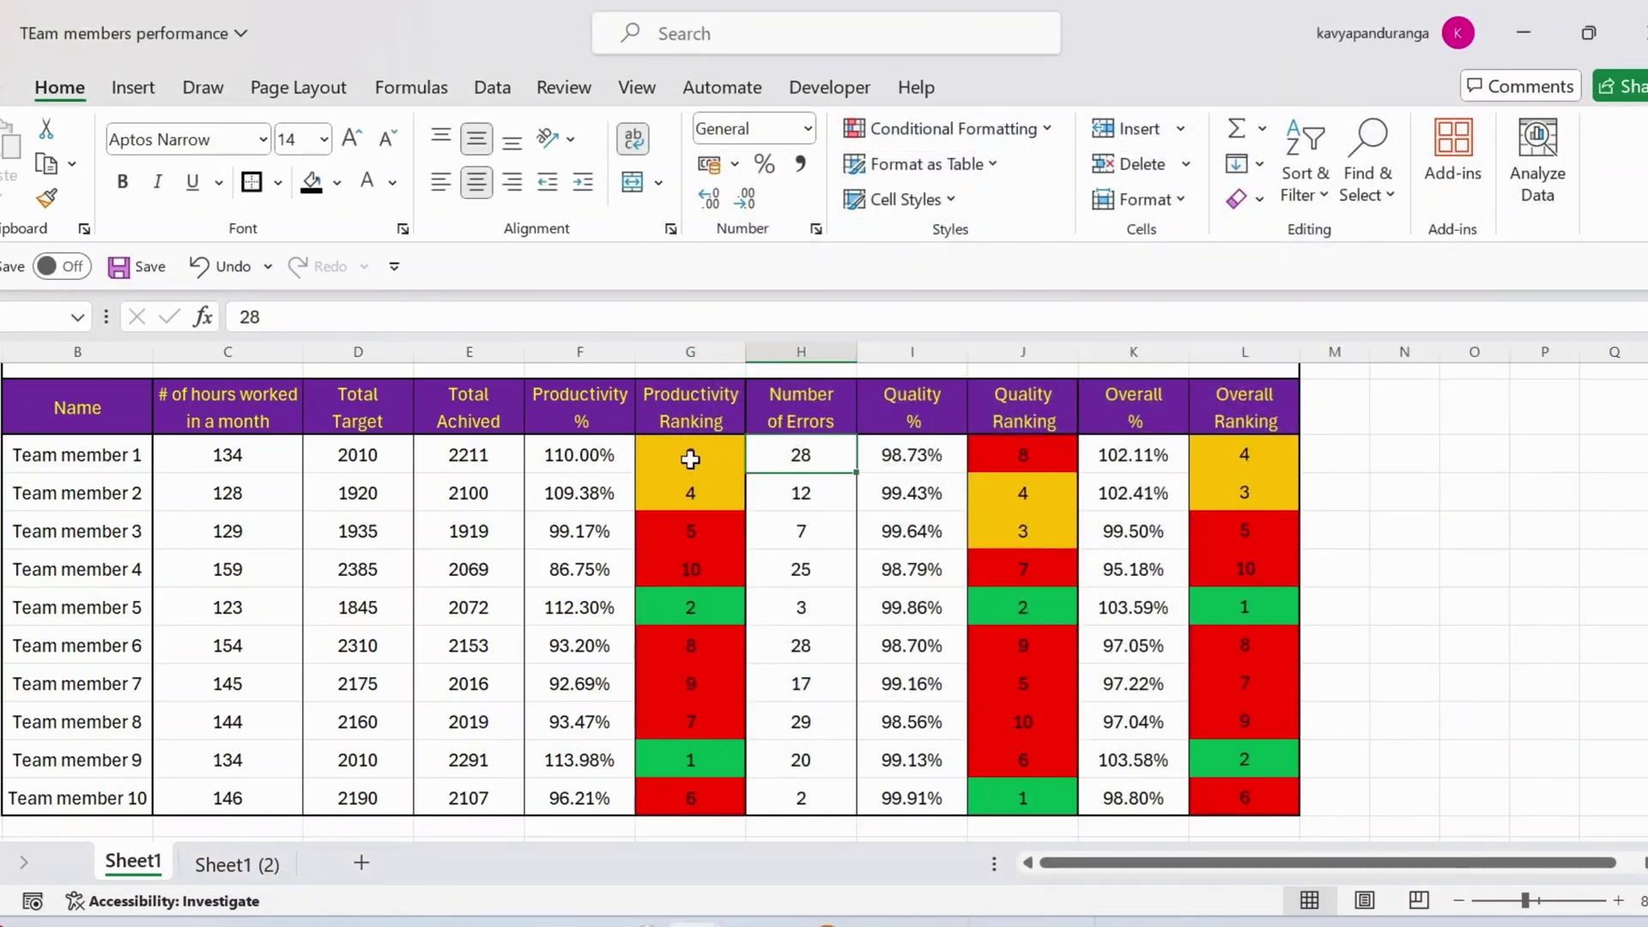
pyautogui.click(691, 460)
pyautogui.press('Up')
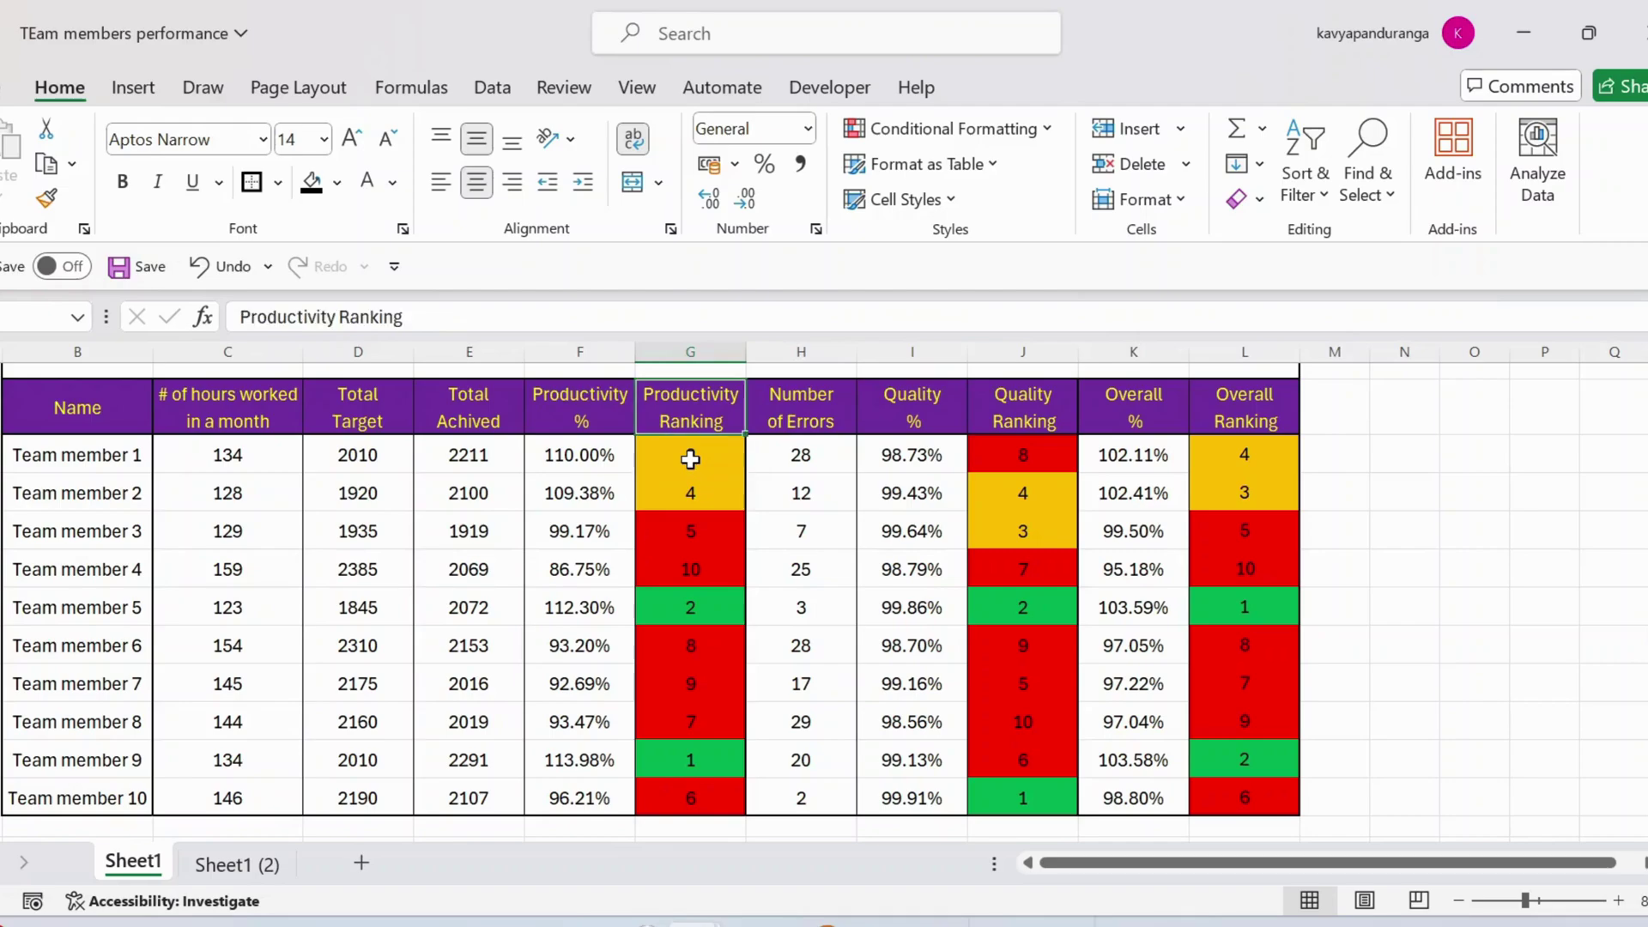
pyautogui.press('Right')
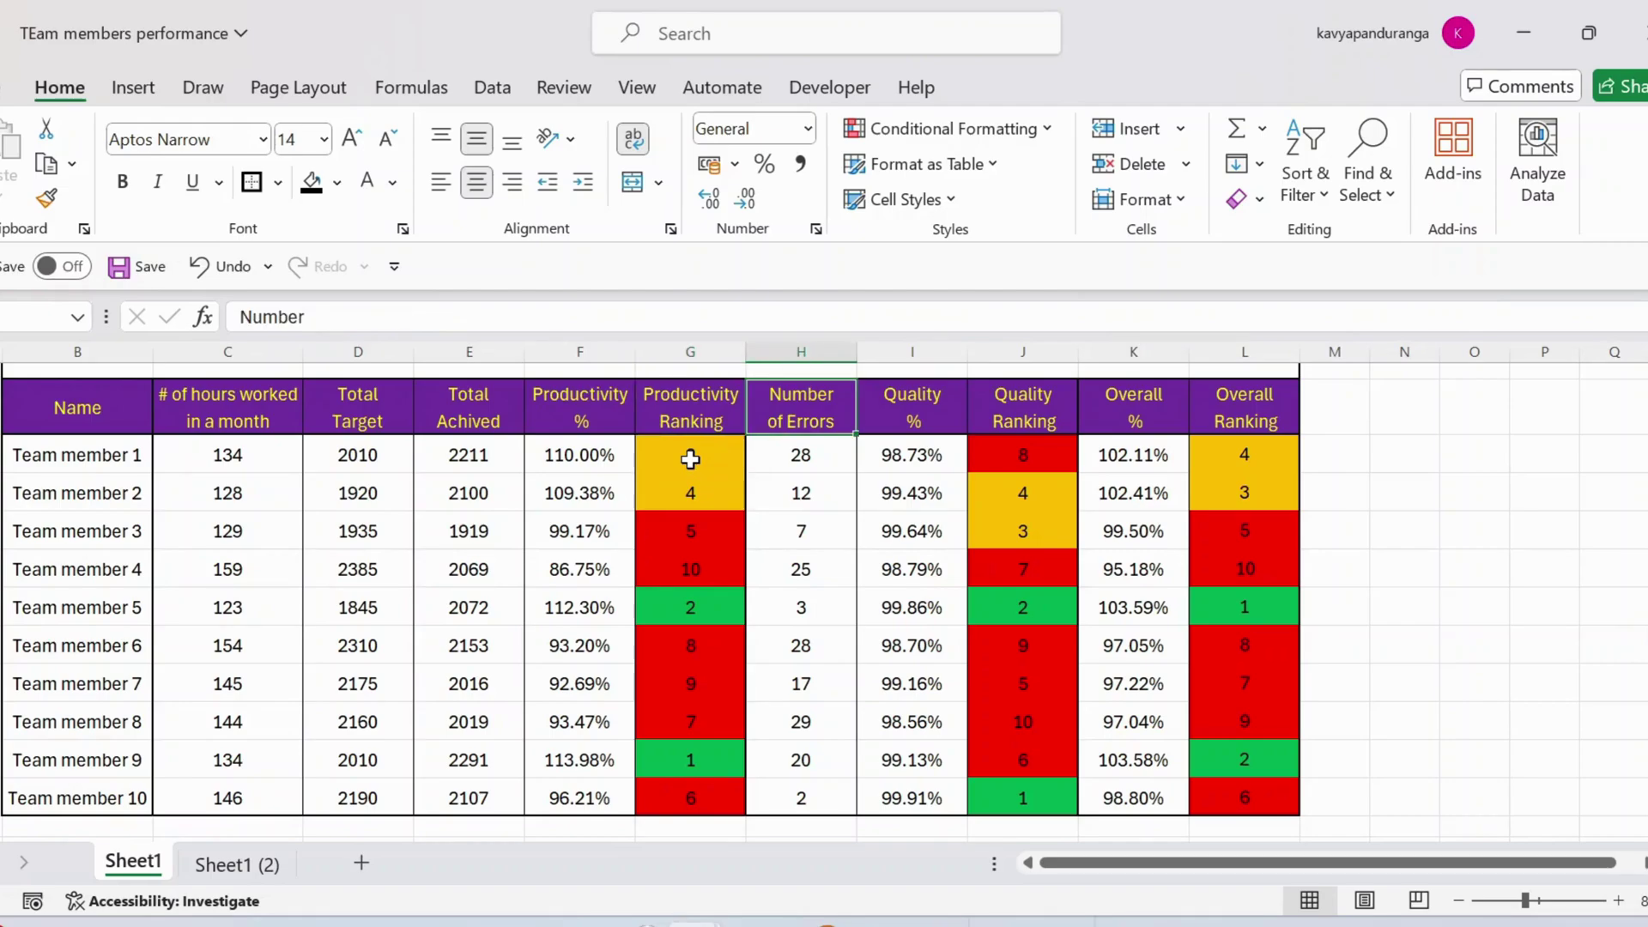
pyautogui.press('Down')
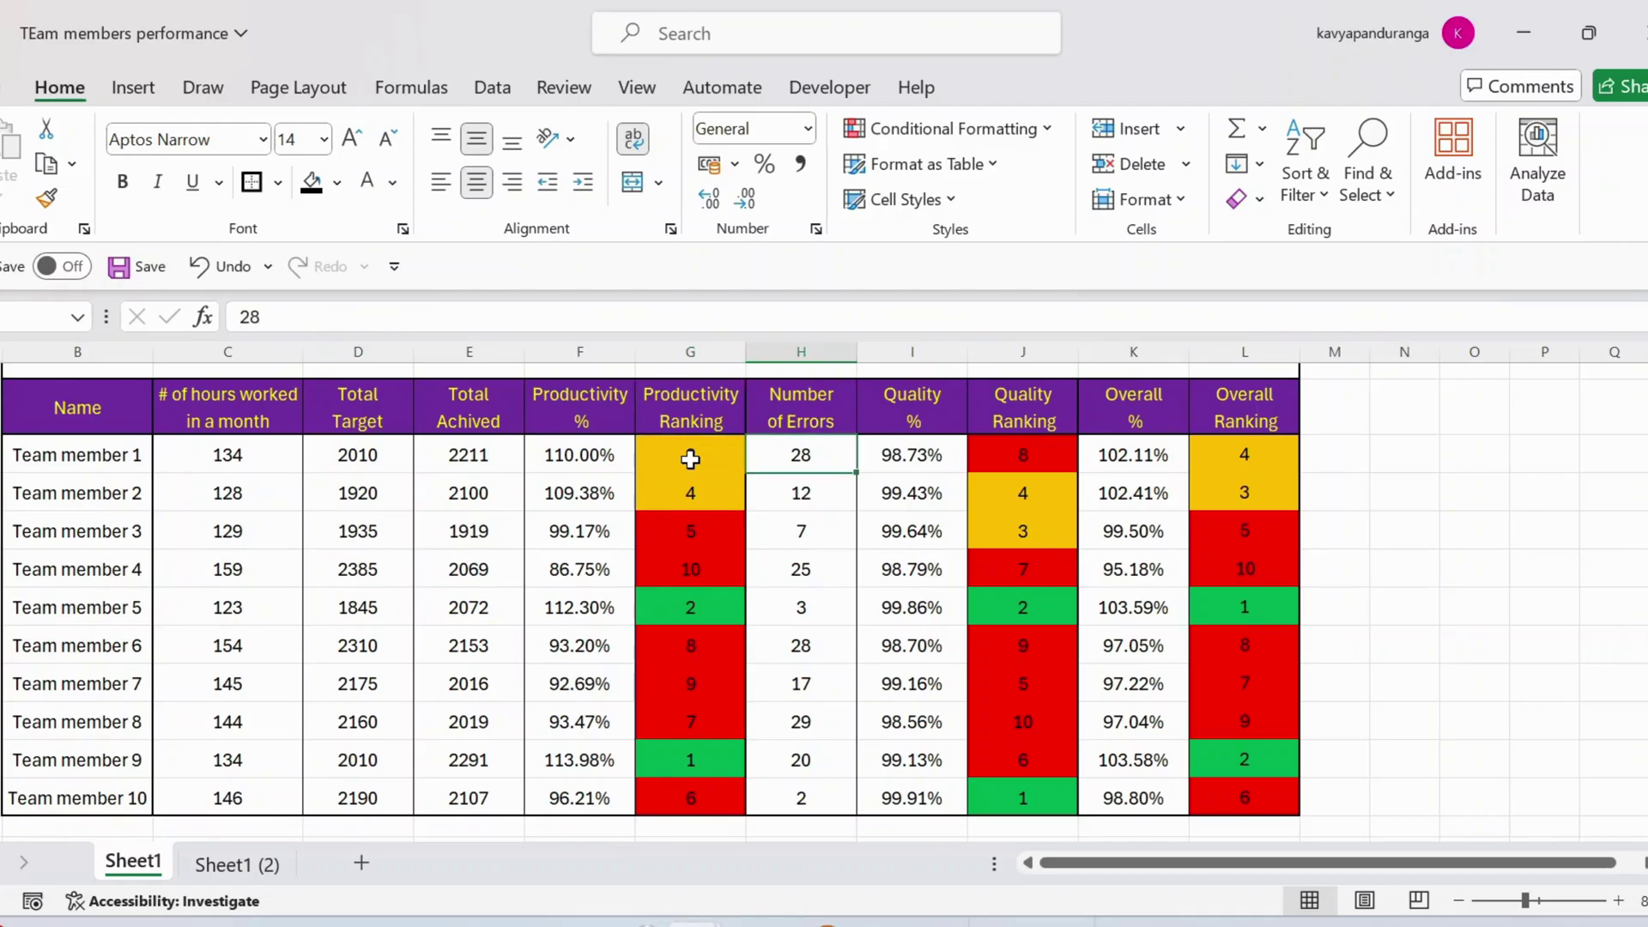
pyautogui.press('Down')
pyautogui.press('Up')
pyautogui.hotkey('ctrl', 'shift', 'Down')
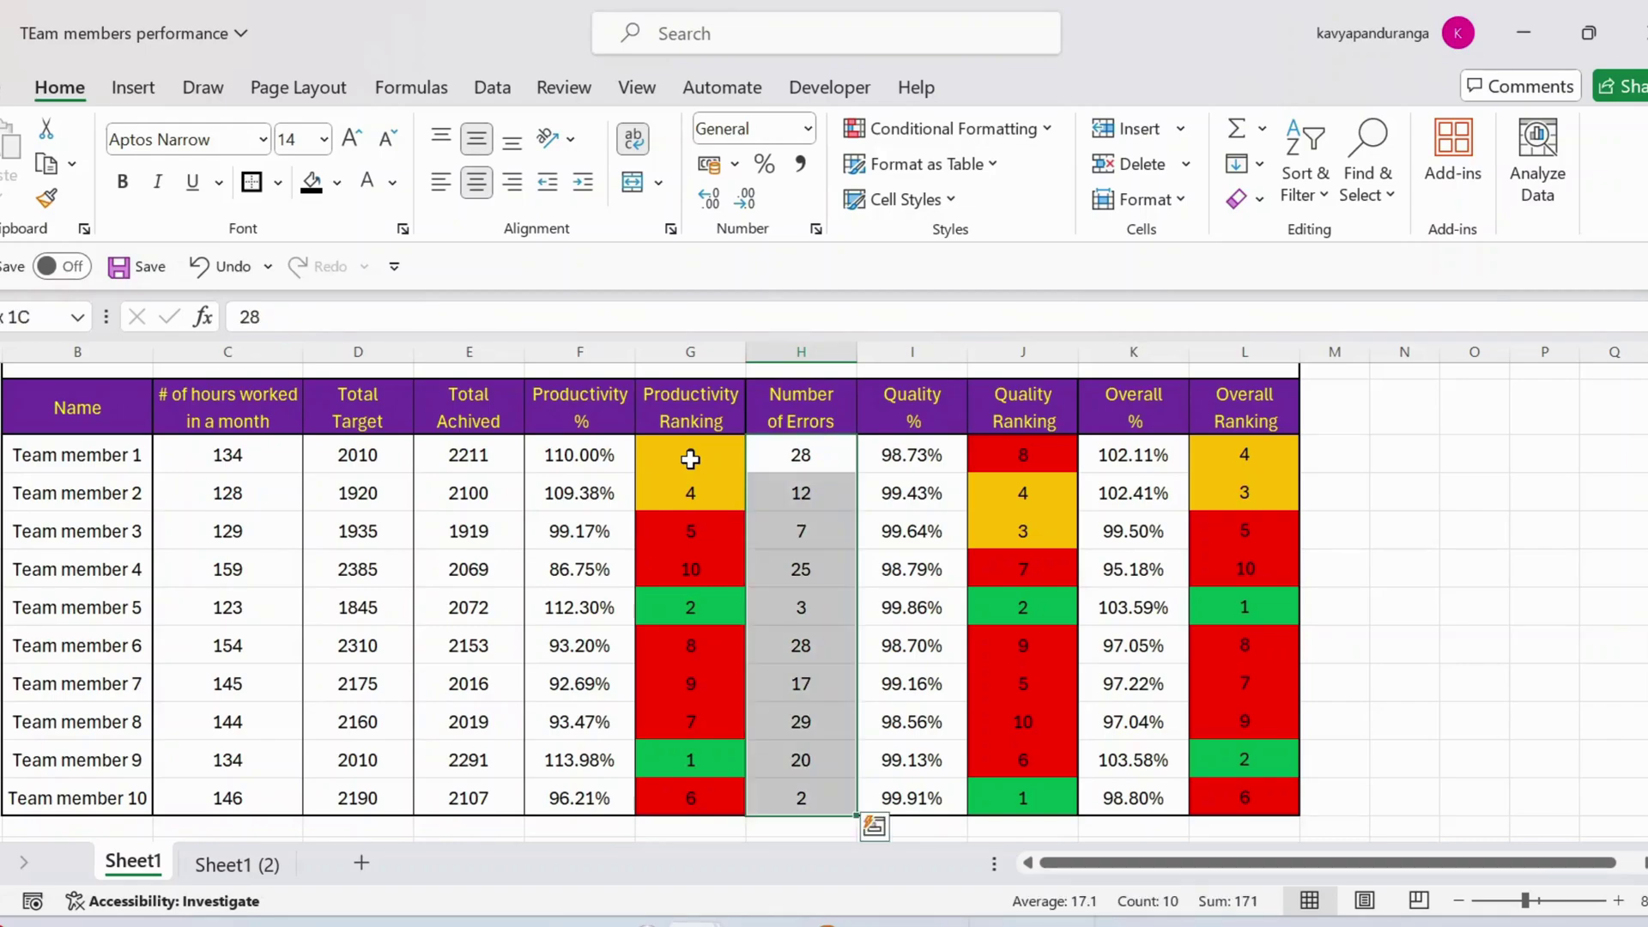
pyautogui.press('Up')
pyautogui.press('Down')
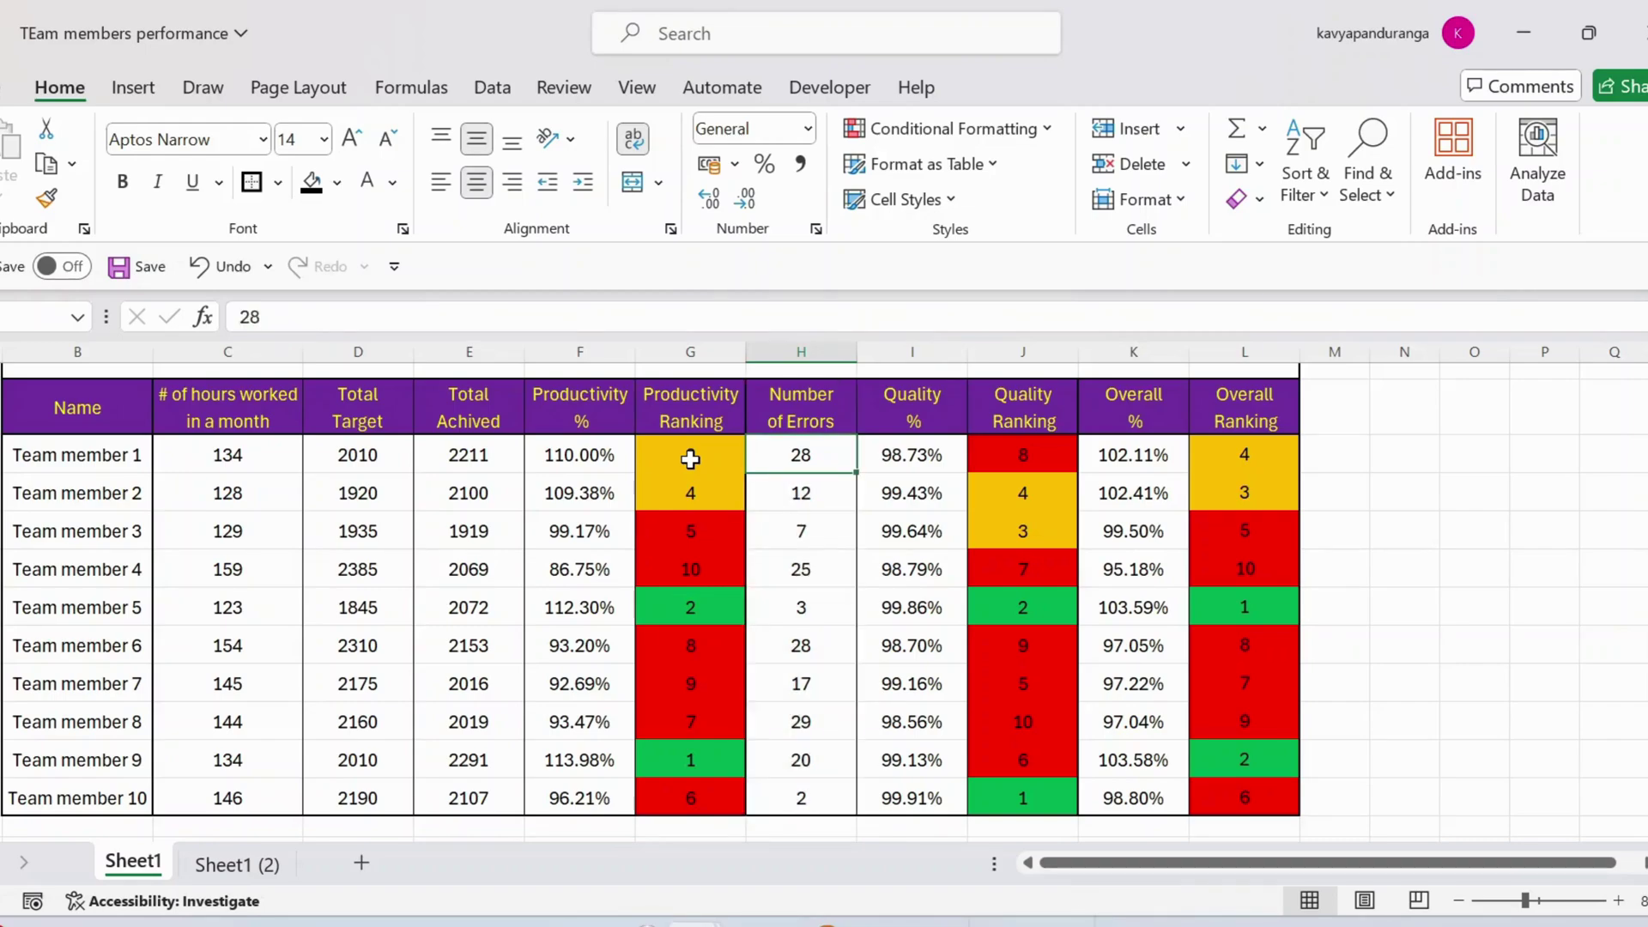
pyautogui.press('Up')
pyautogui.press('Down')
pyautogui.press('Left')
pyautogui.press('Left')
pyautogui.press('Left')
pyautogui.press('Left')
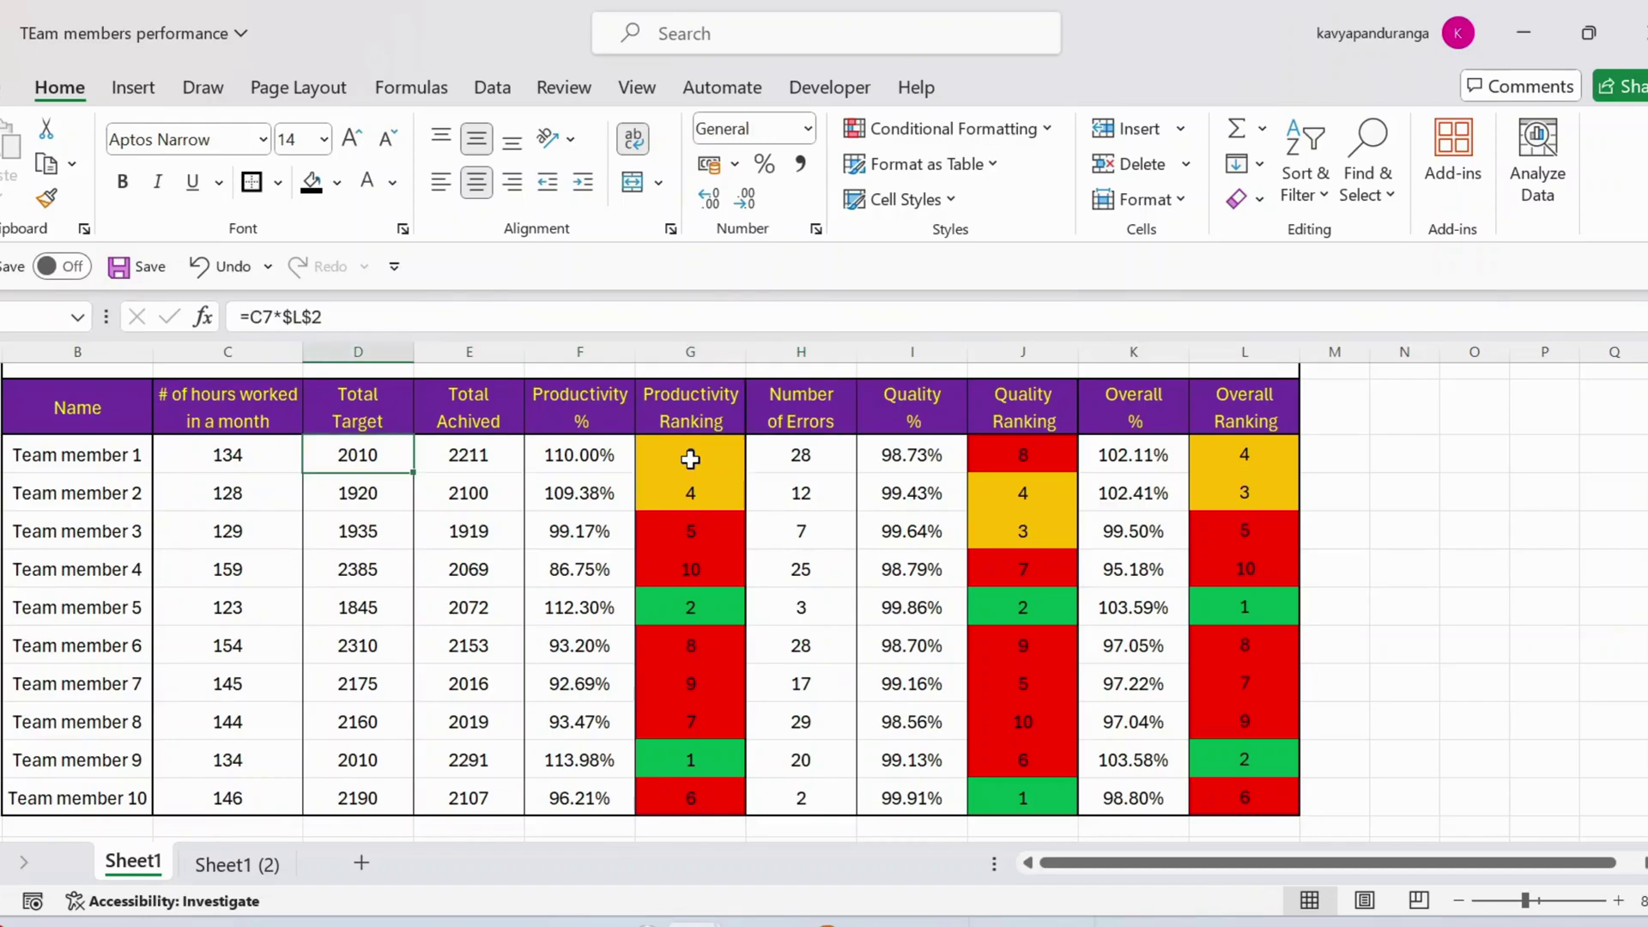
pyautogui.press('Left')
pyautogui.press('Right')
pyautogui.press('Right')
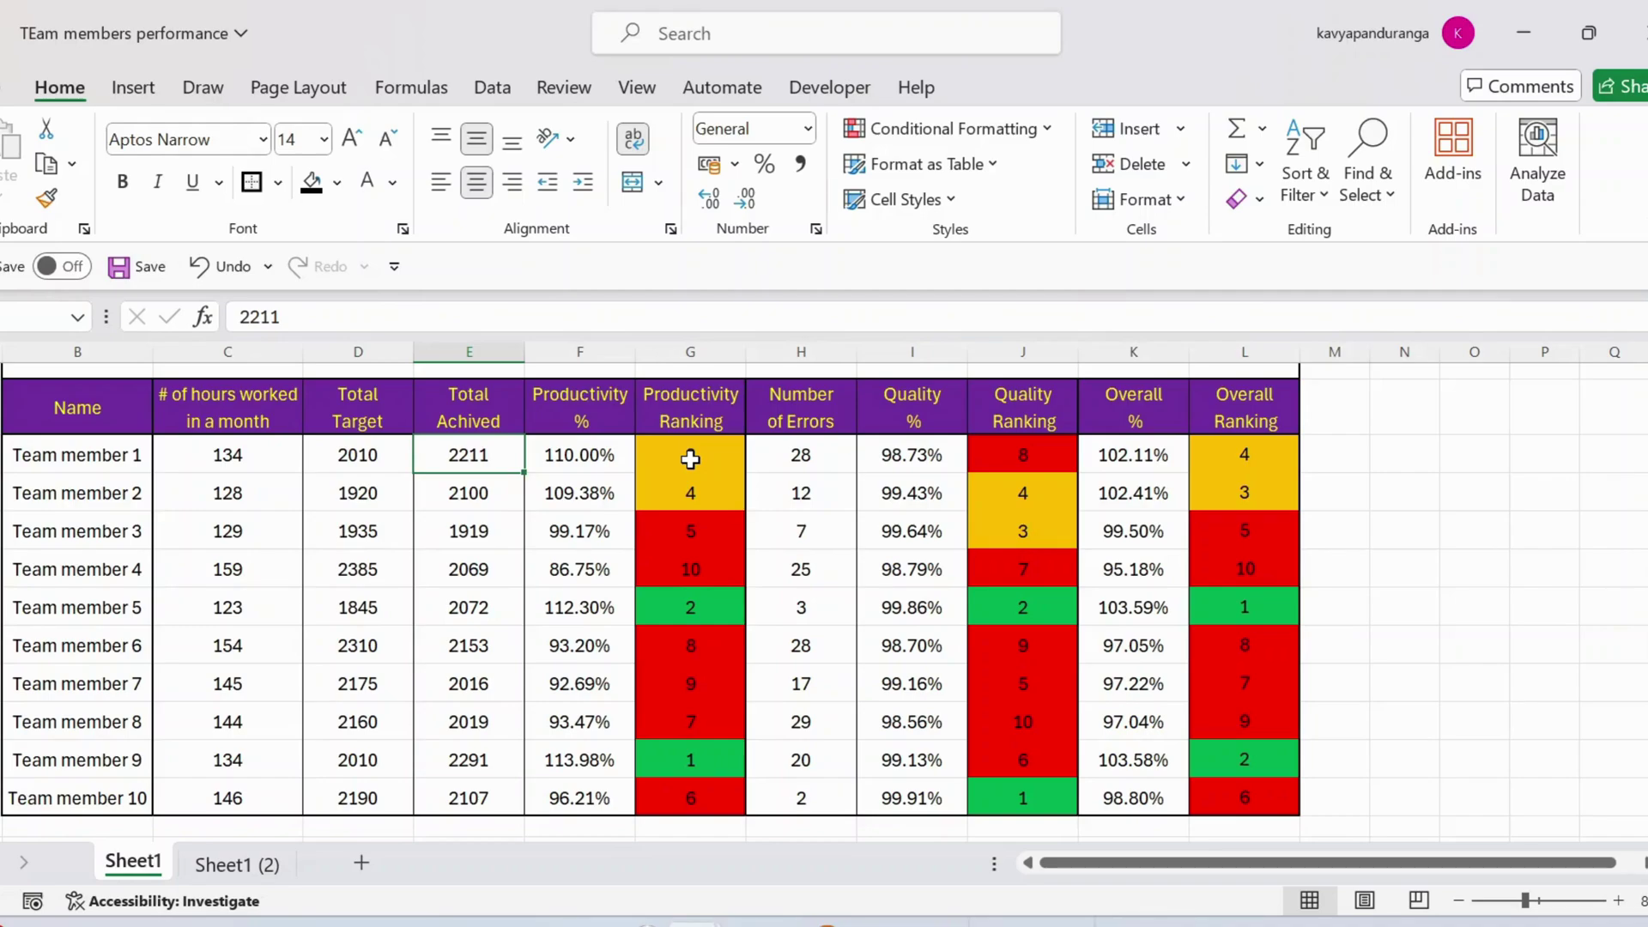
pyautogui.press('Right')
pyautogui.press('Right')
pyautogui.press('Right')
pyautogui.press('Up')
pyautogui.press('Down')
pyautogui.press('Left')
pyautogui.press('Left')
pyautogui.press('Left')
pyautogui.press('Left')
pyautogui.press('Right')
pyautogui.press('Left')
pyautogui.press('Up')
pyautogui.press('Right')
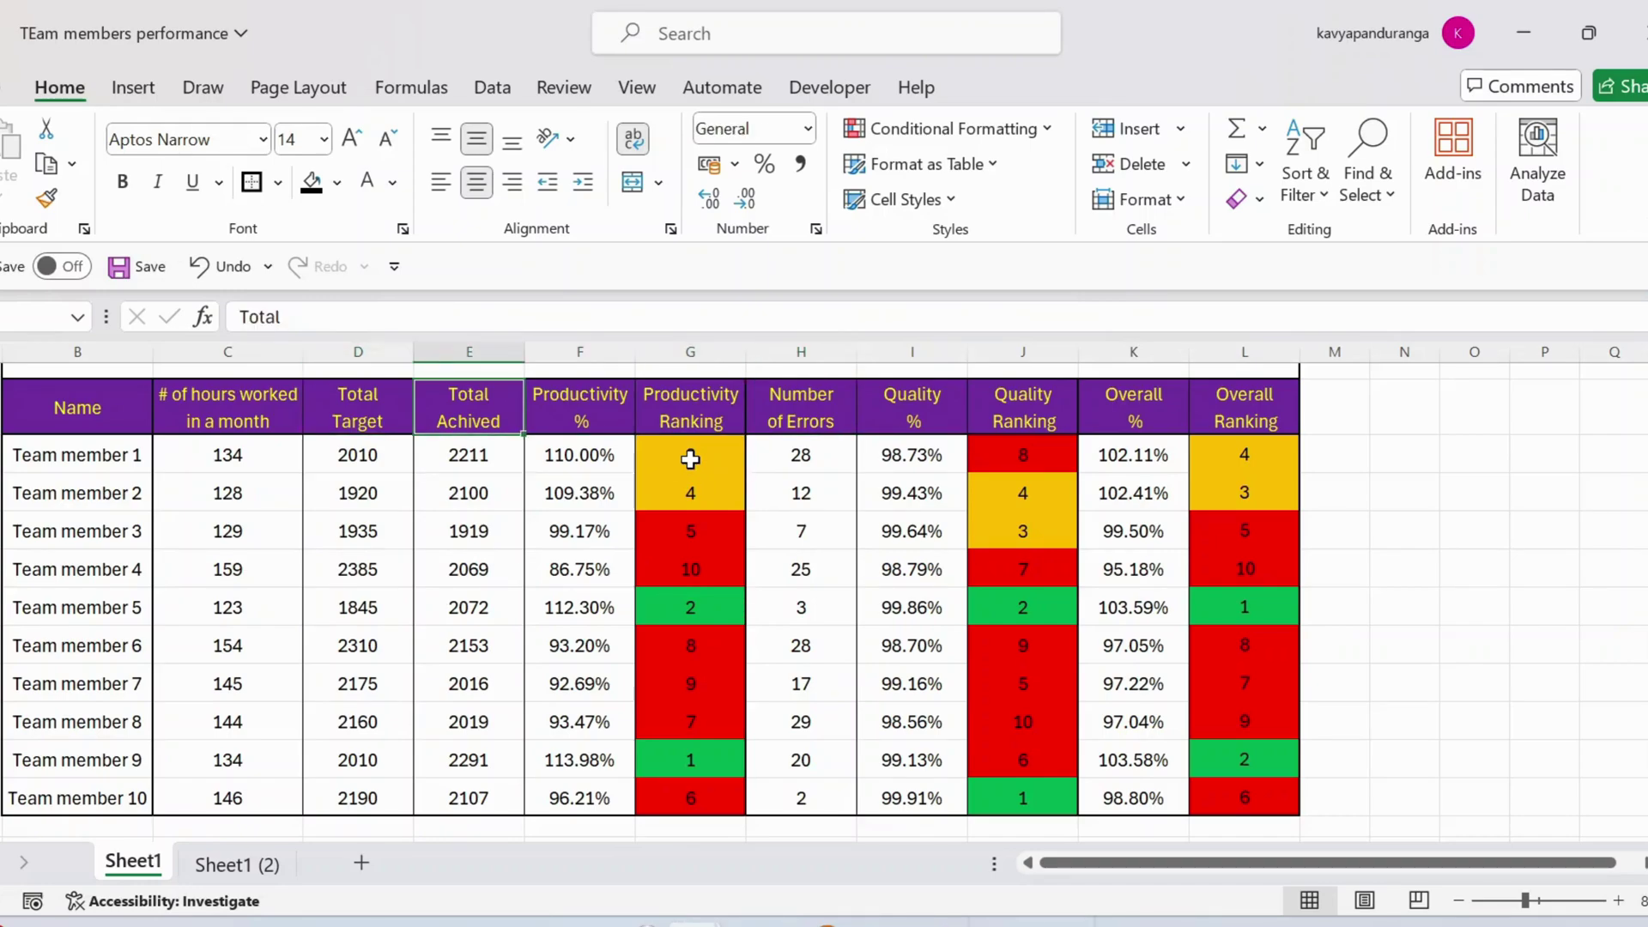
pyautogui.press('Down')
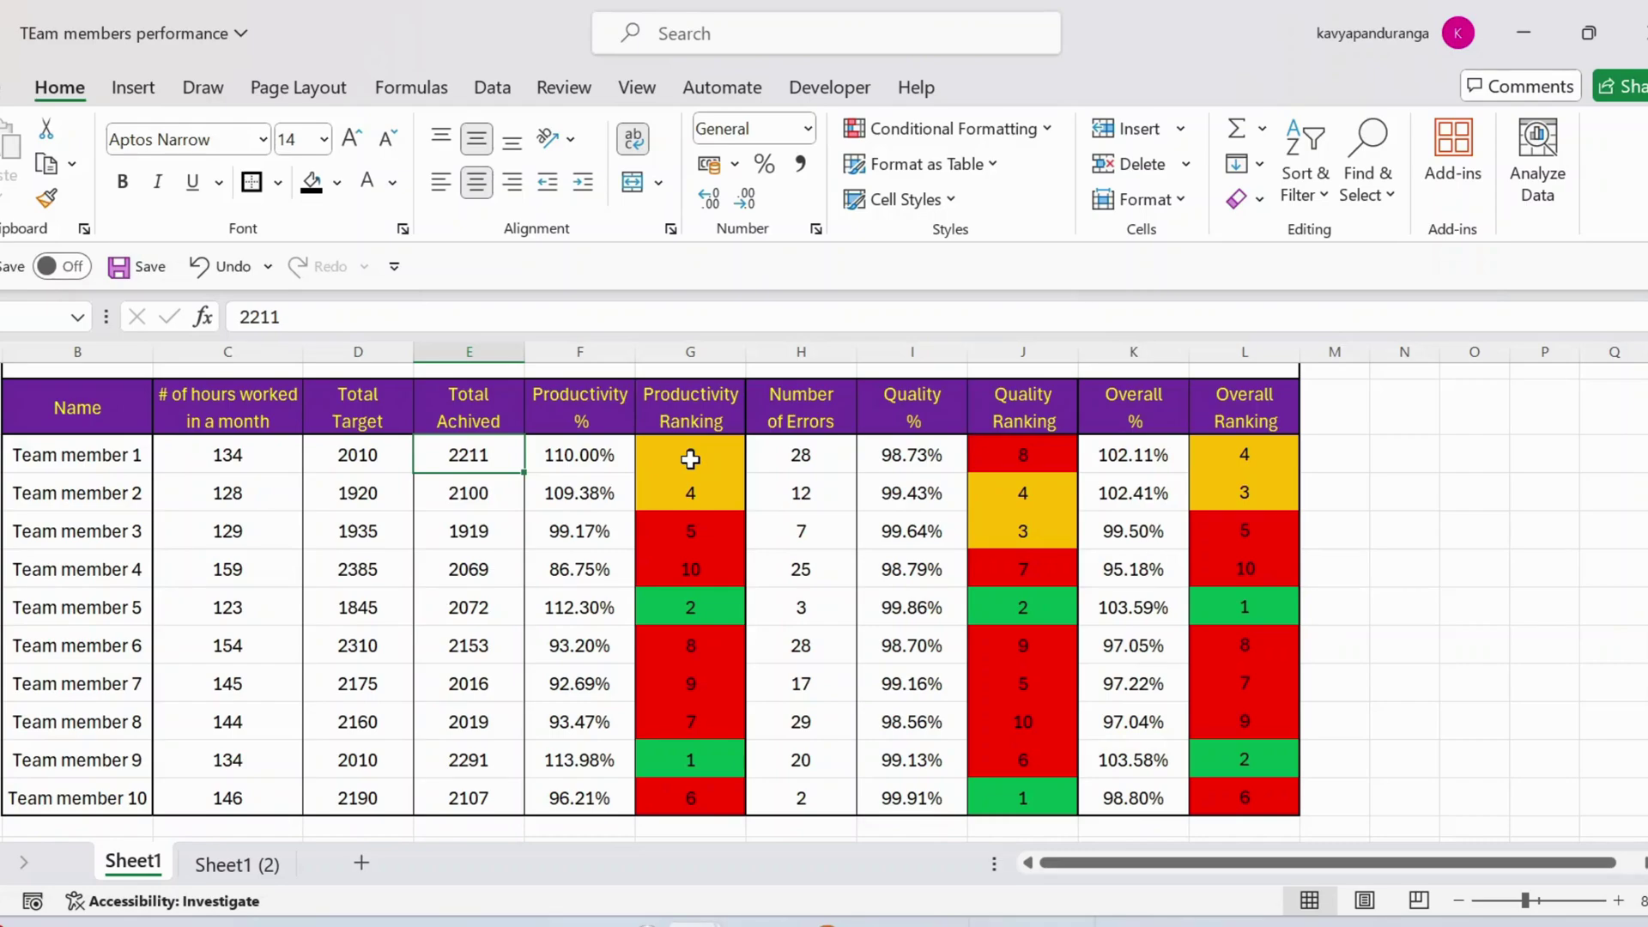
pyautogui.press('Right')
pyautogui.press('Right')
pyautogui.press('Up')
pyautogui.press('Right')
pyautogui.press('Down')
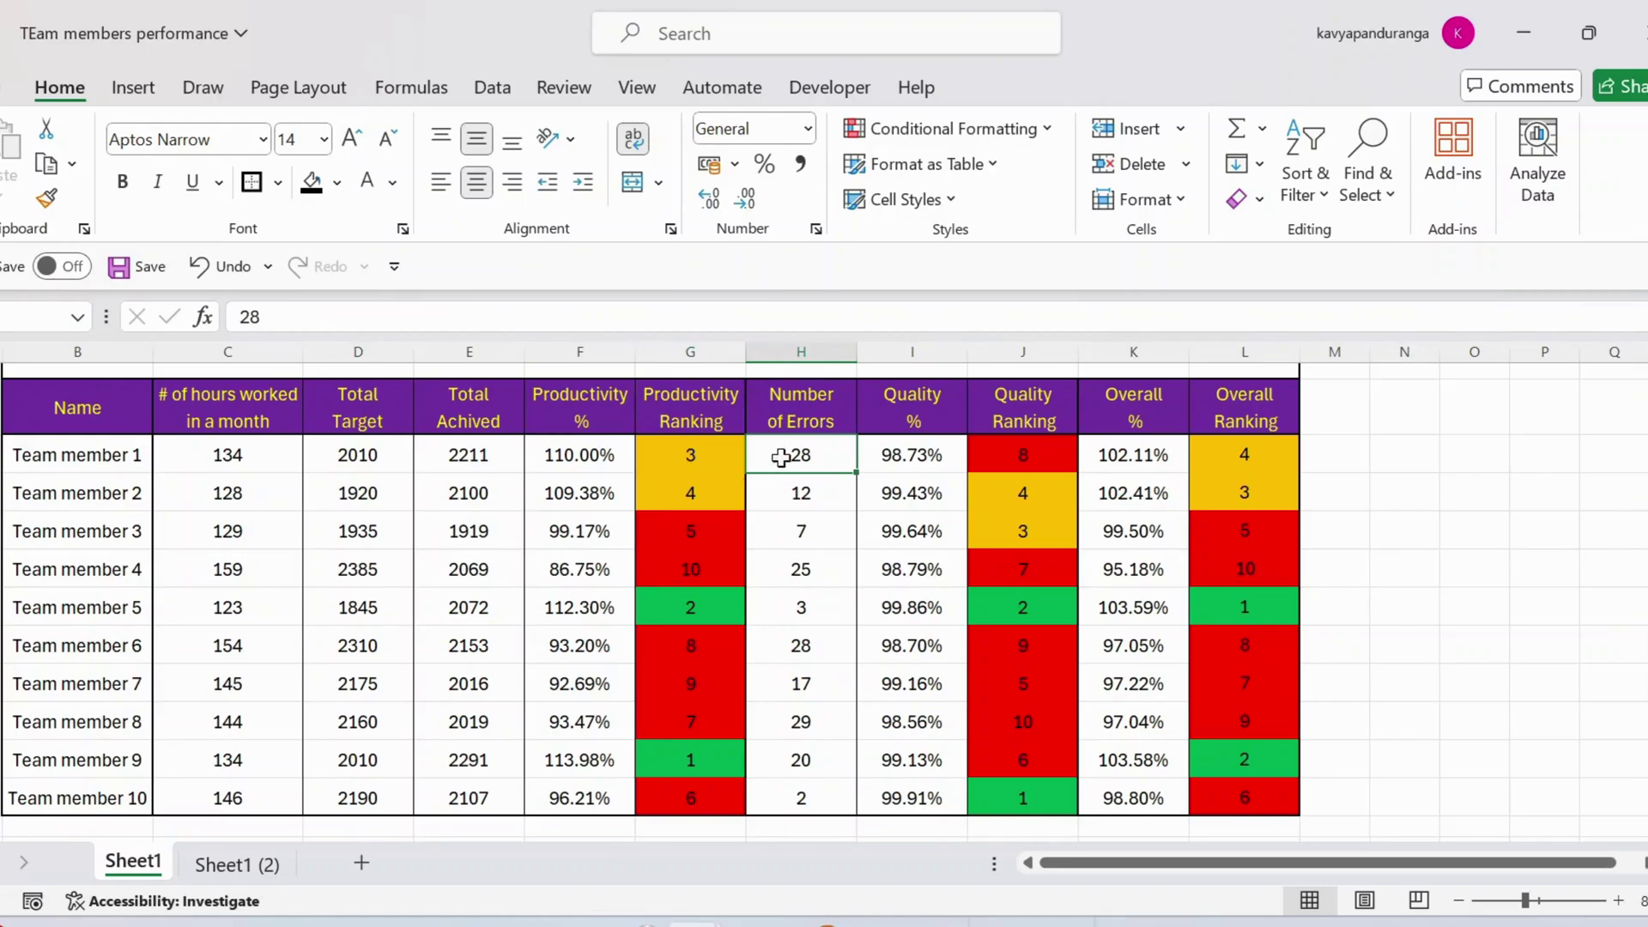
pyautogui.click(469, 439)
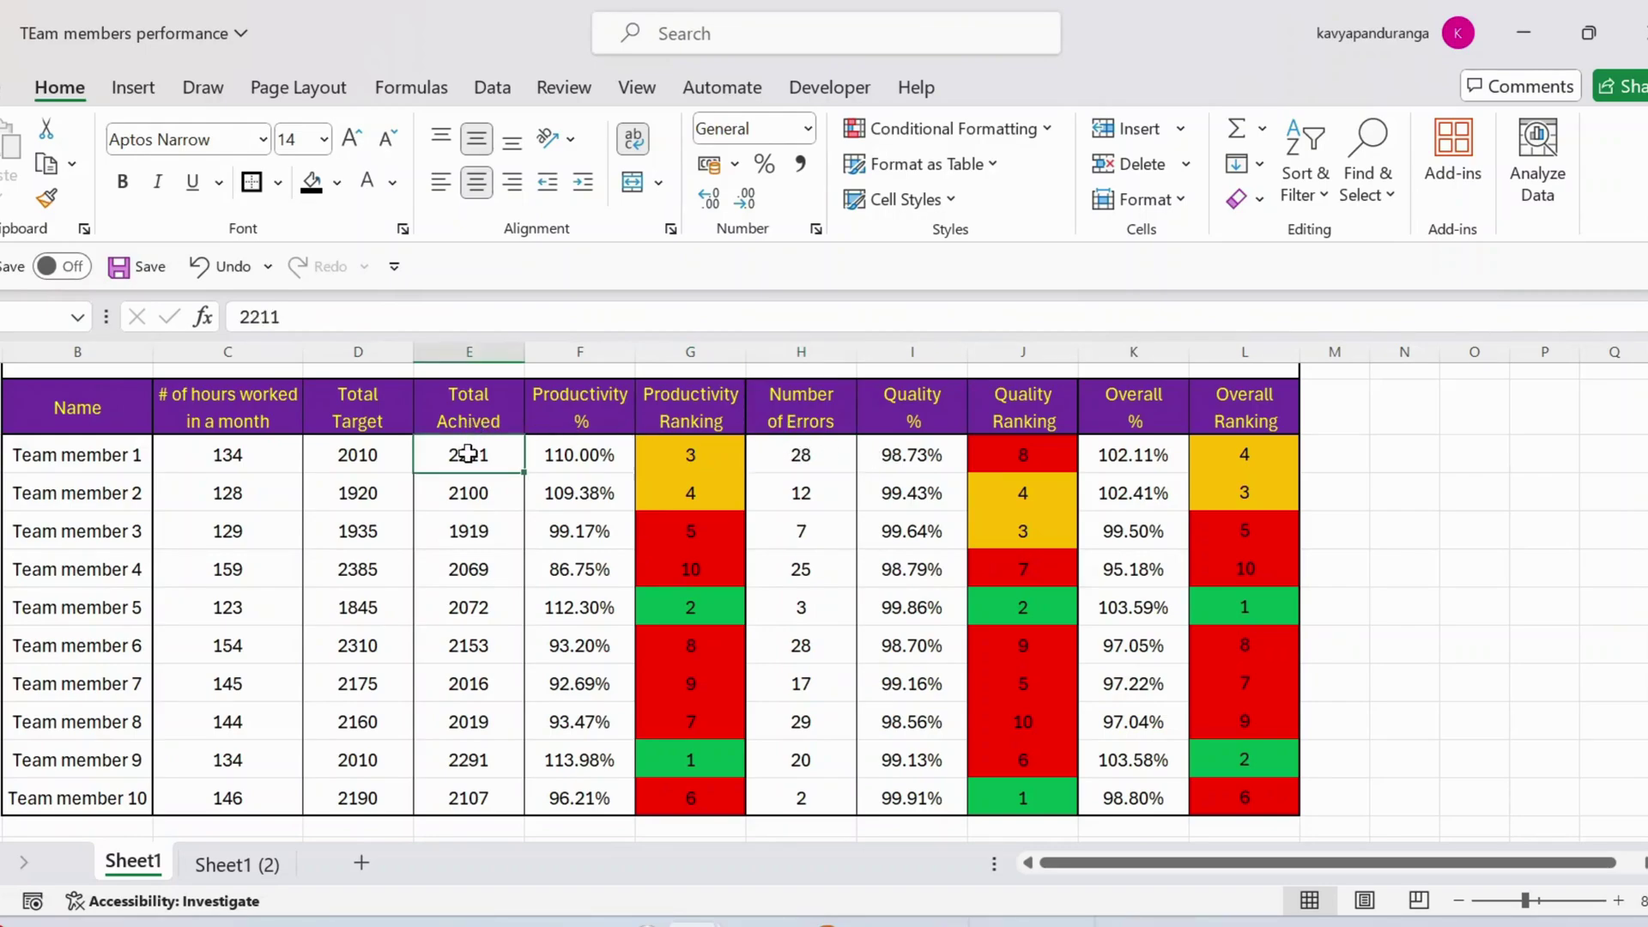
pyautogui.click(916, 455)
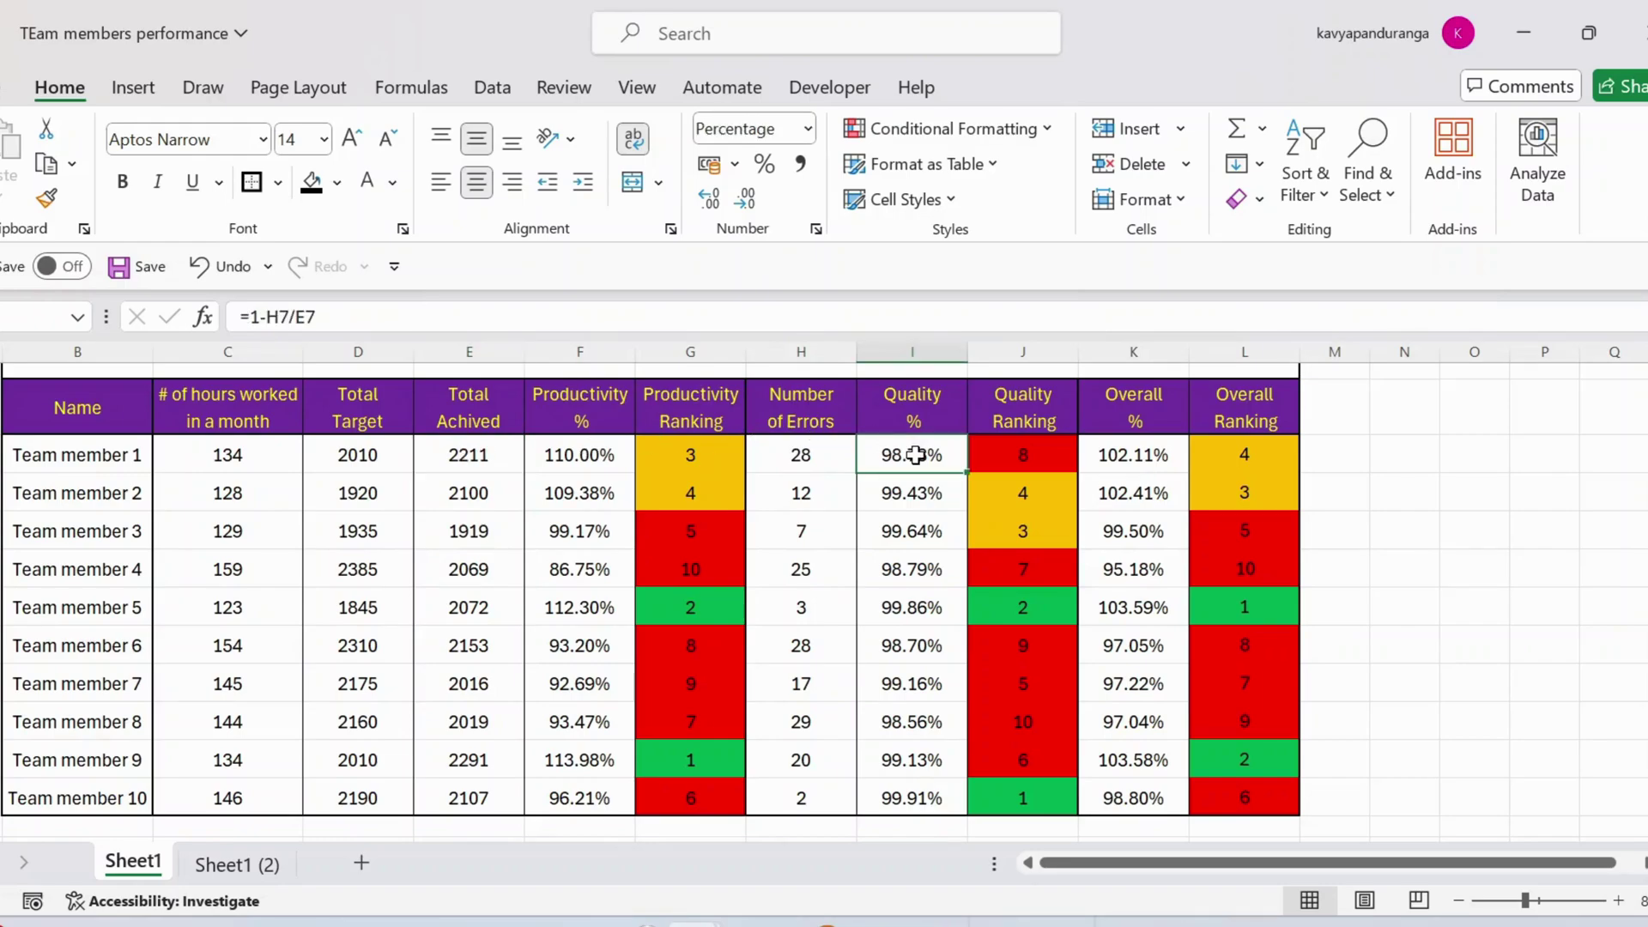
pyautogui.doubleClick(916, 455)
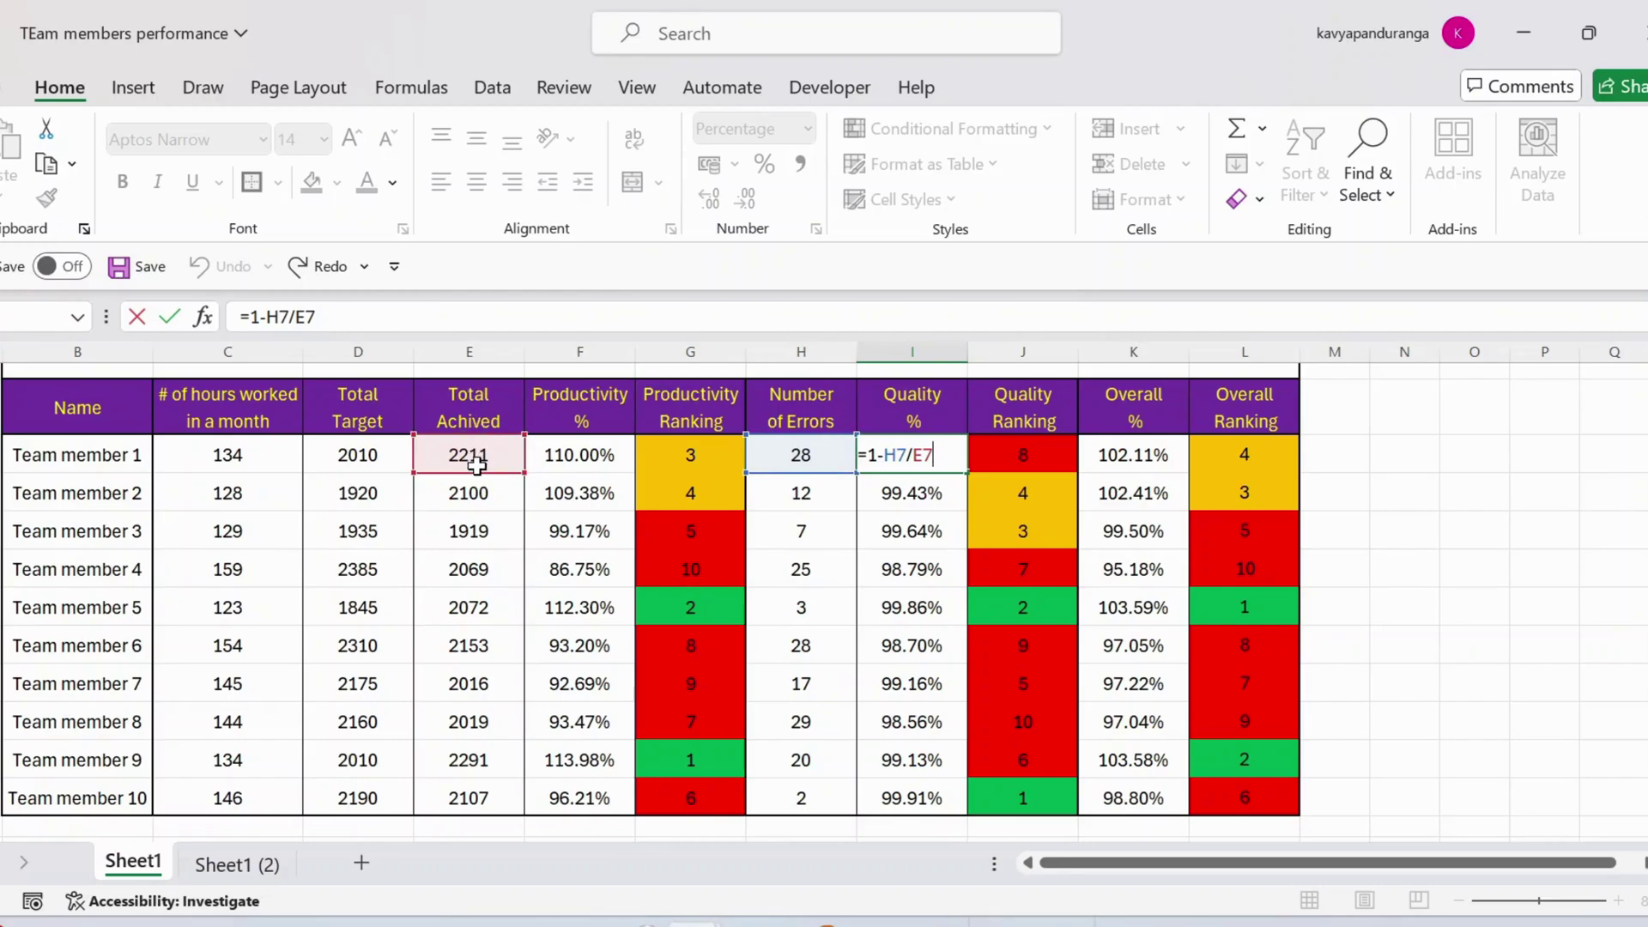
pyautogui.hotkey('ctrl', 'Return')
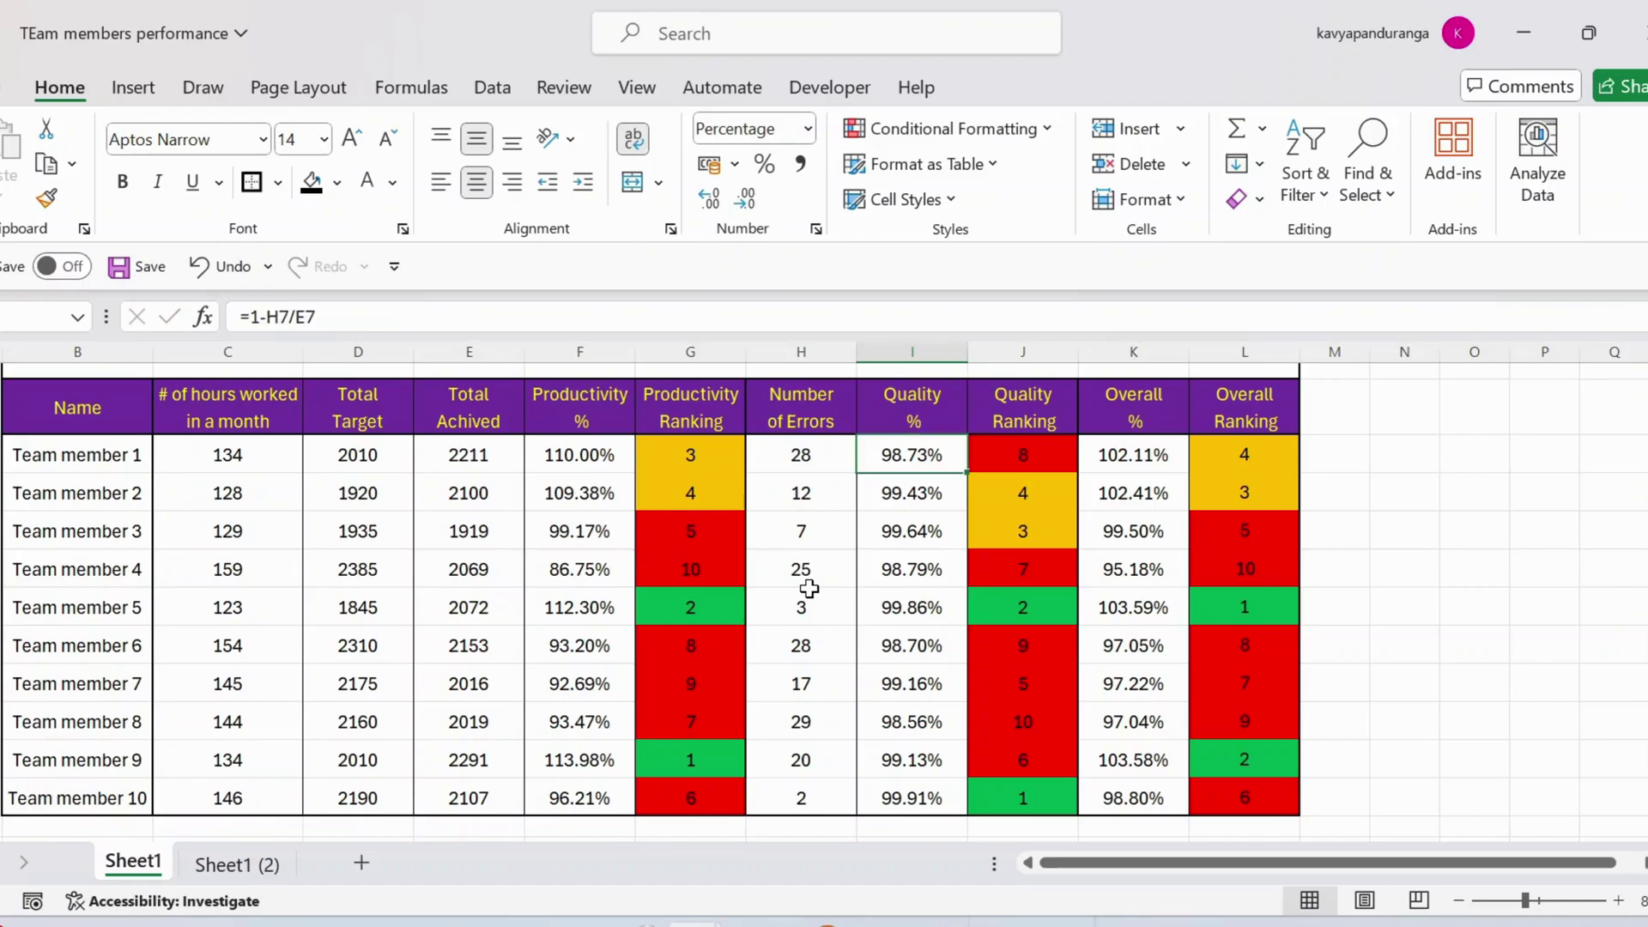
pyautogui.hotkey('ctrl', 'shift', 'Down')
pyautogui.press('Right')
pyautogui.press('Up')
pyautogui.press('Down')
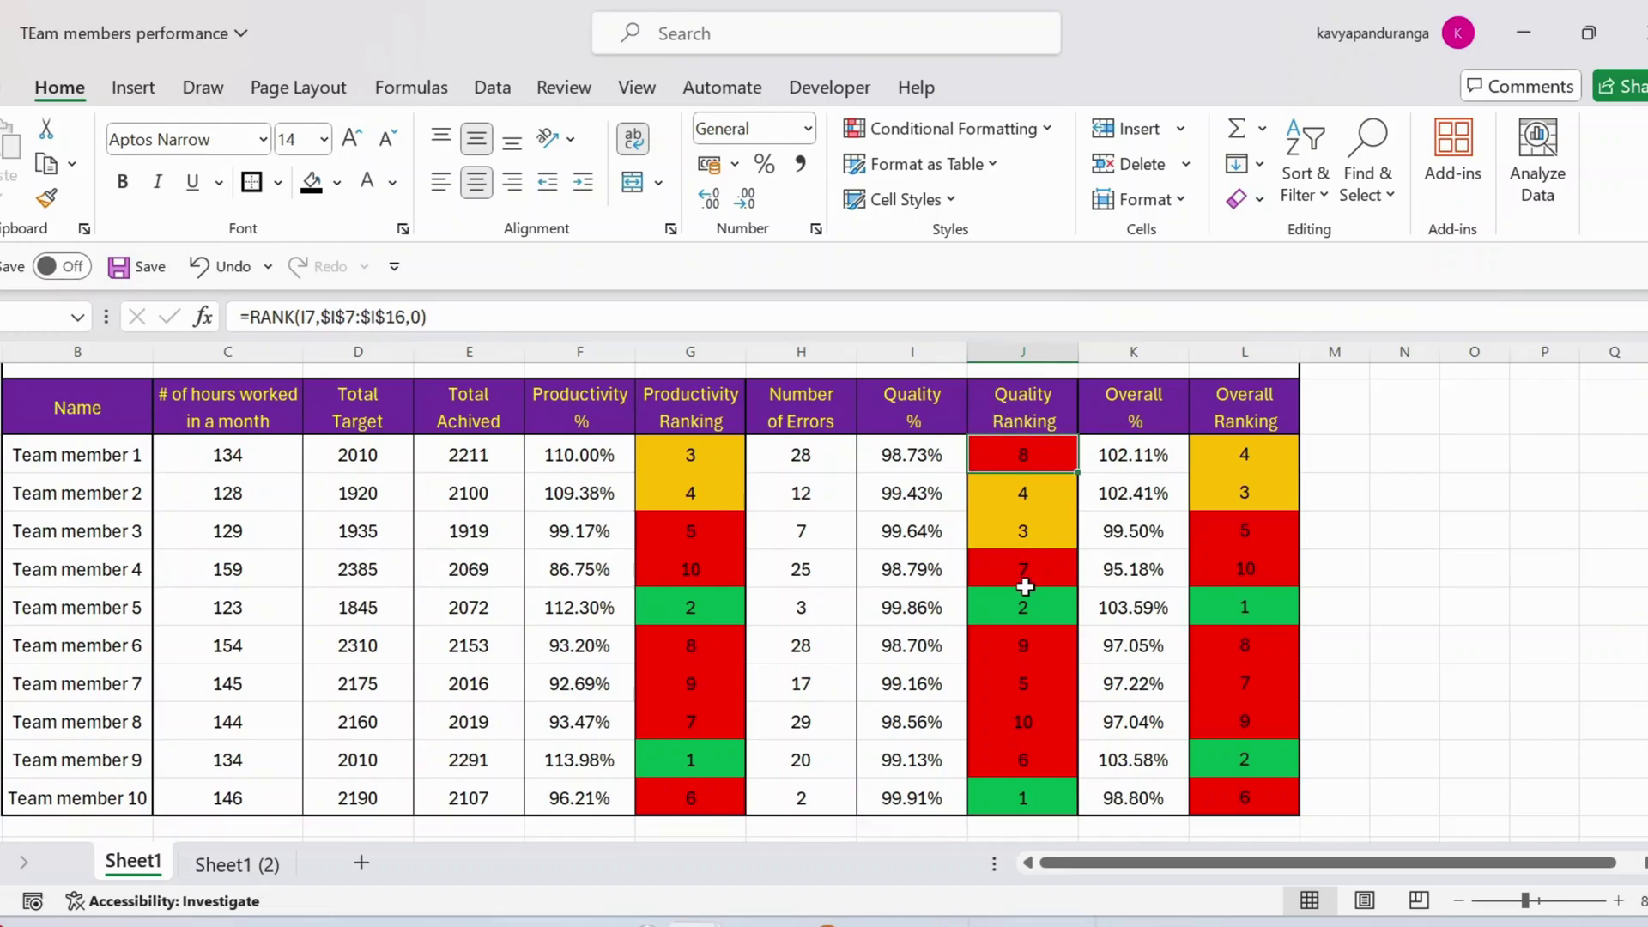
pyautogui.press('Up')
pyautogui.press('Up')
pyautogui.press('Up')
pyautogui.press('Up')
pyautogui.press('Up')
pyautogui.press('Down')
pyautogui.scroll(1, 1025, 587)
pyautogui.click(1160, 600)
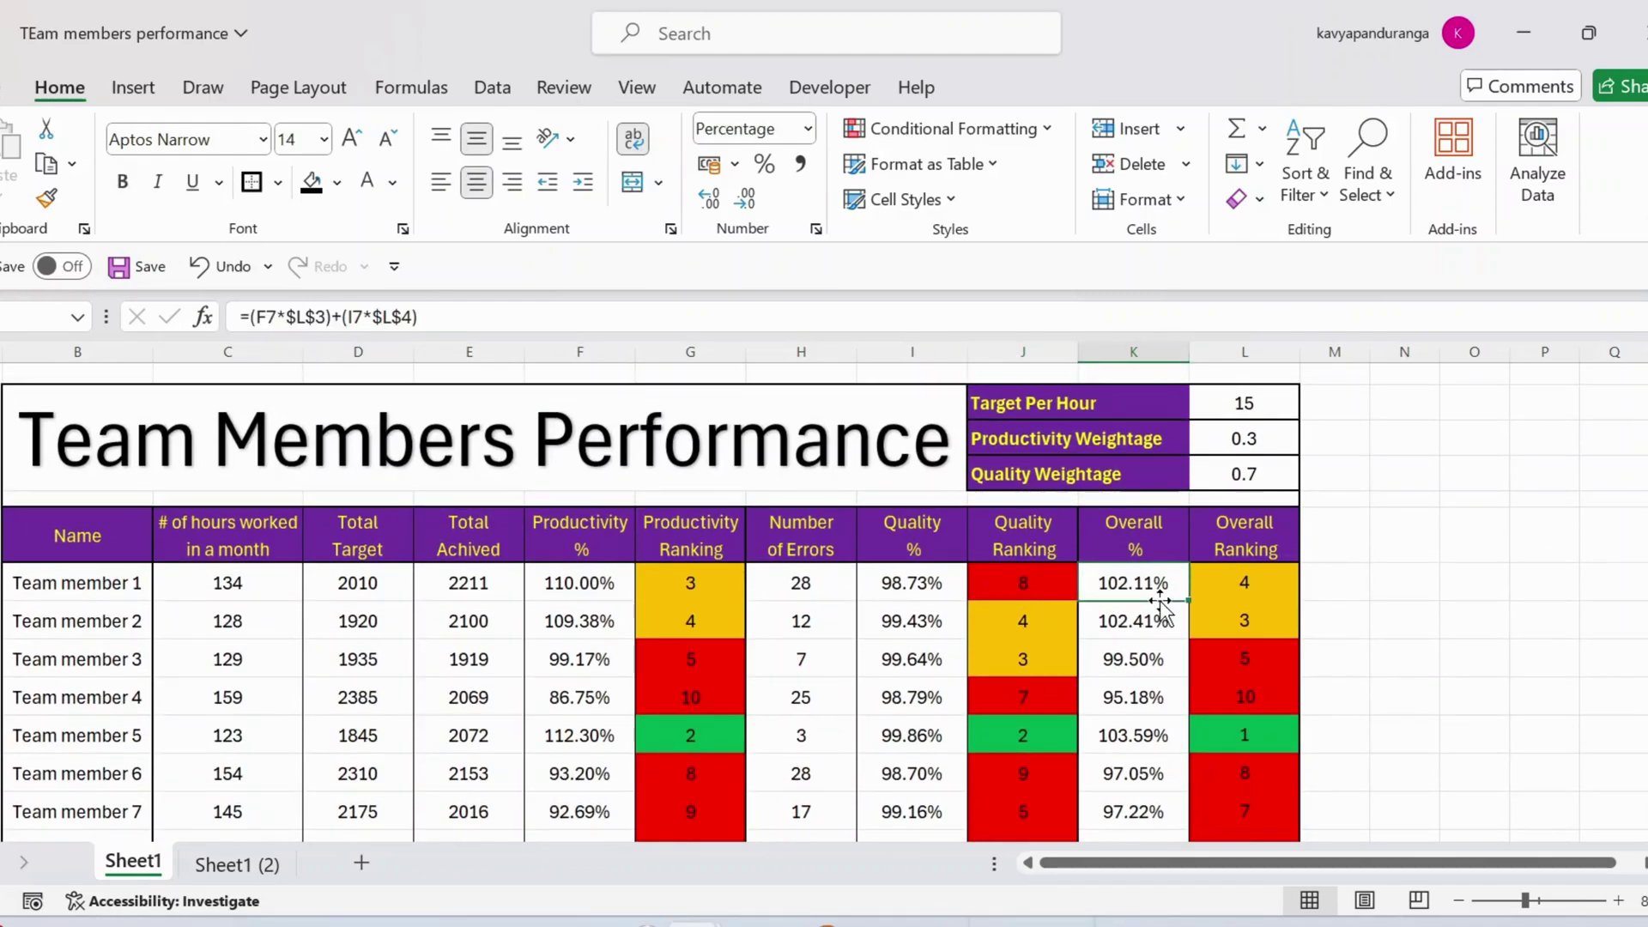
pyautogui.press('F2')
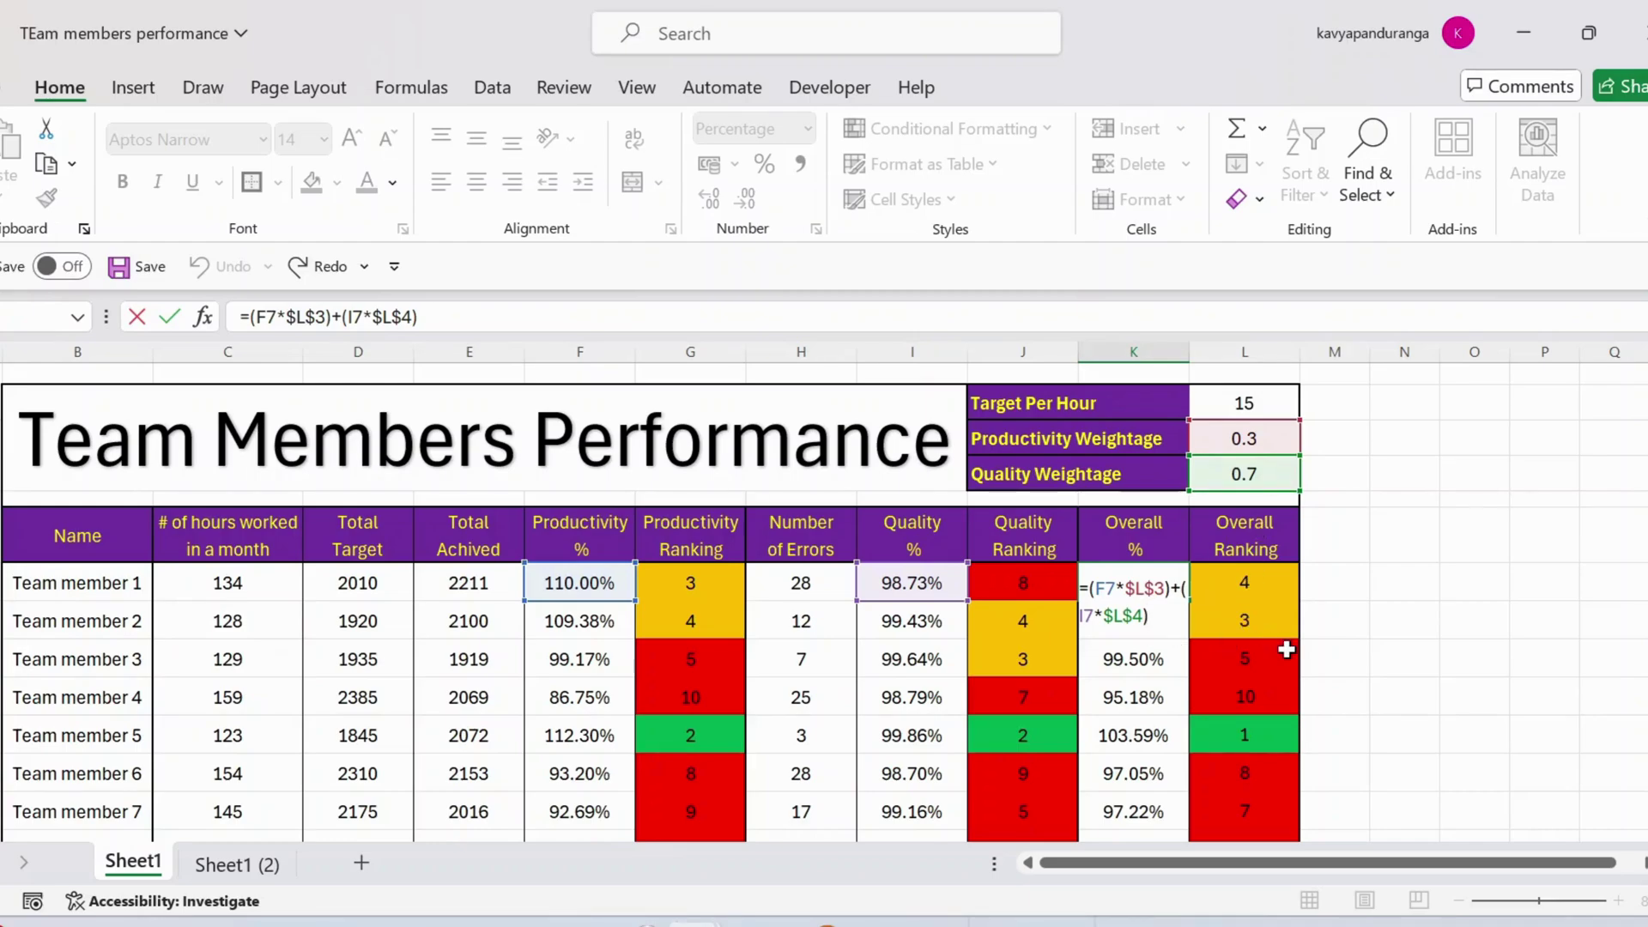
pyautogui.hotkey('ctrl', 'Return')
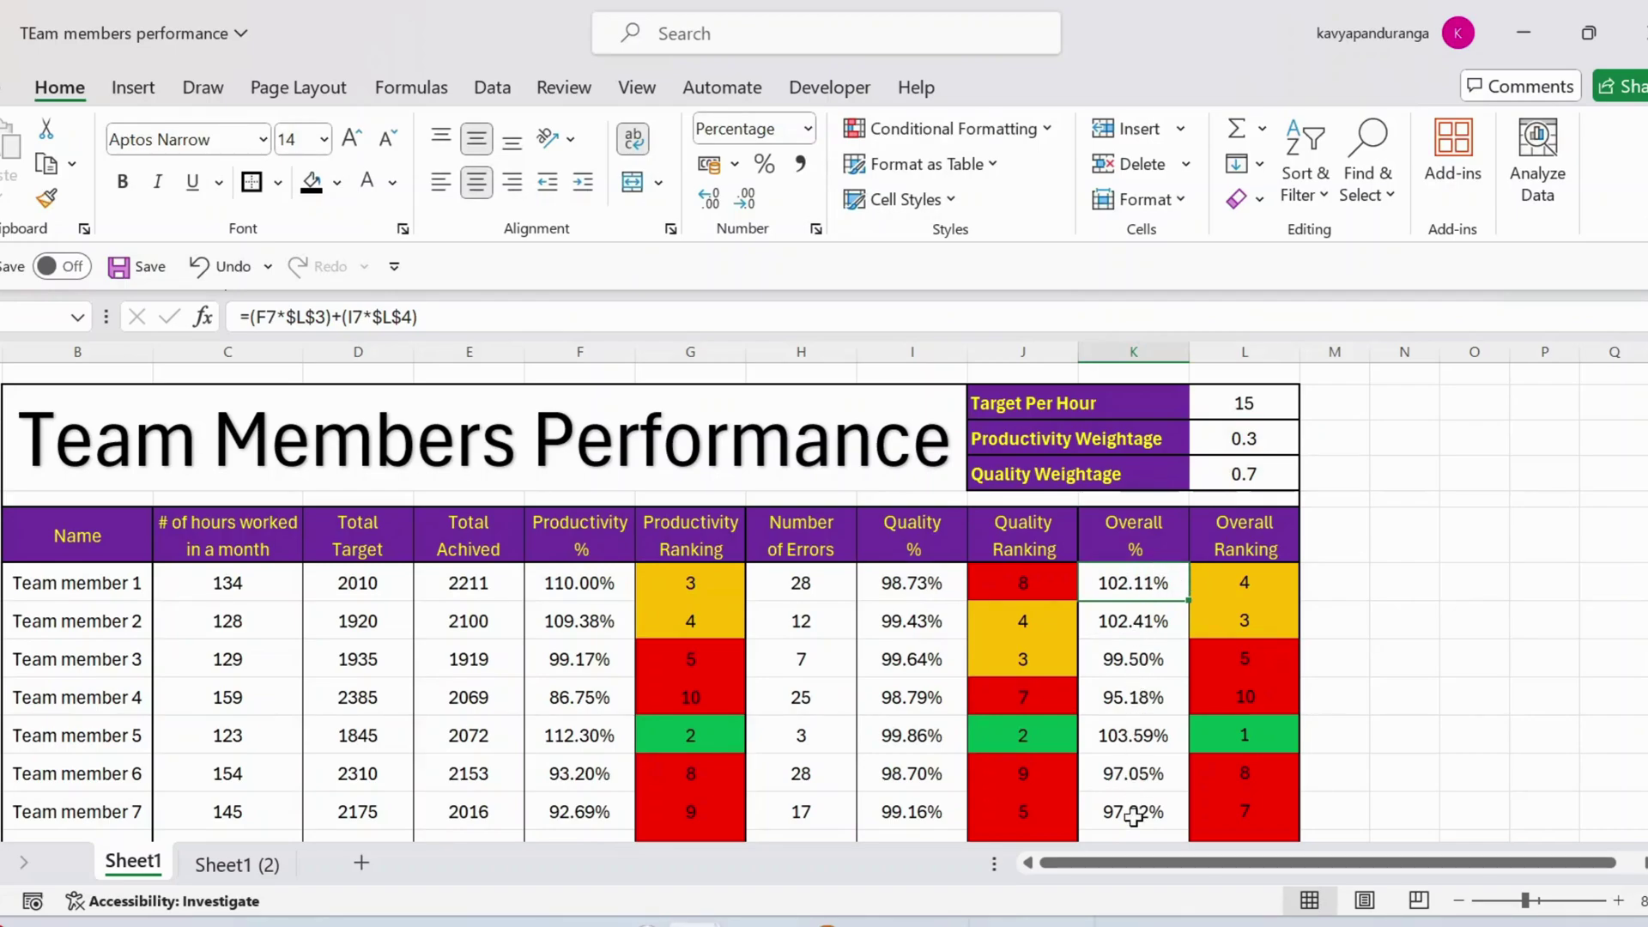
pyautogui.click(1257, 551)
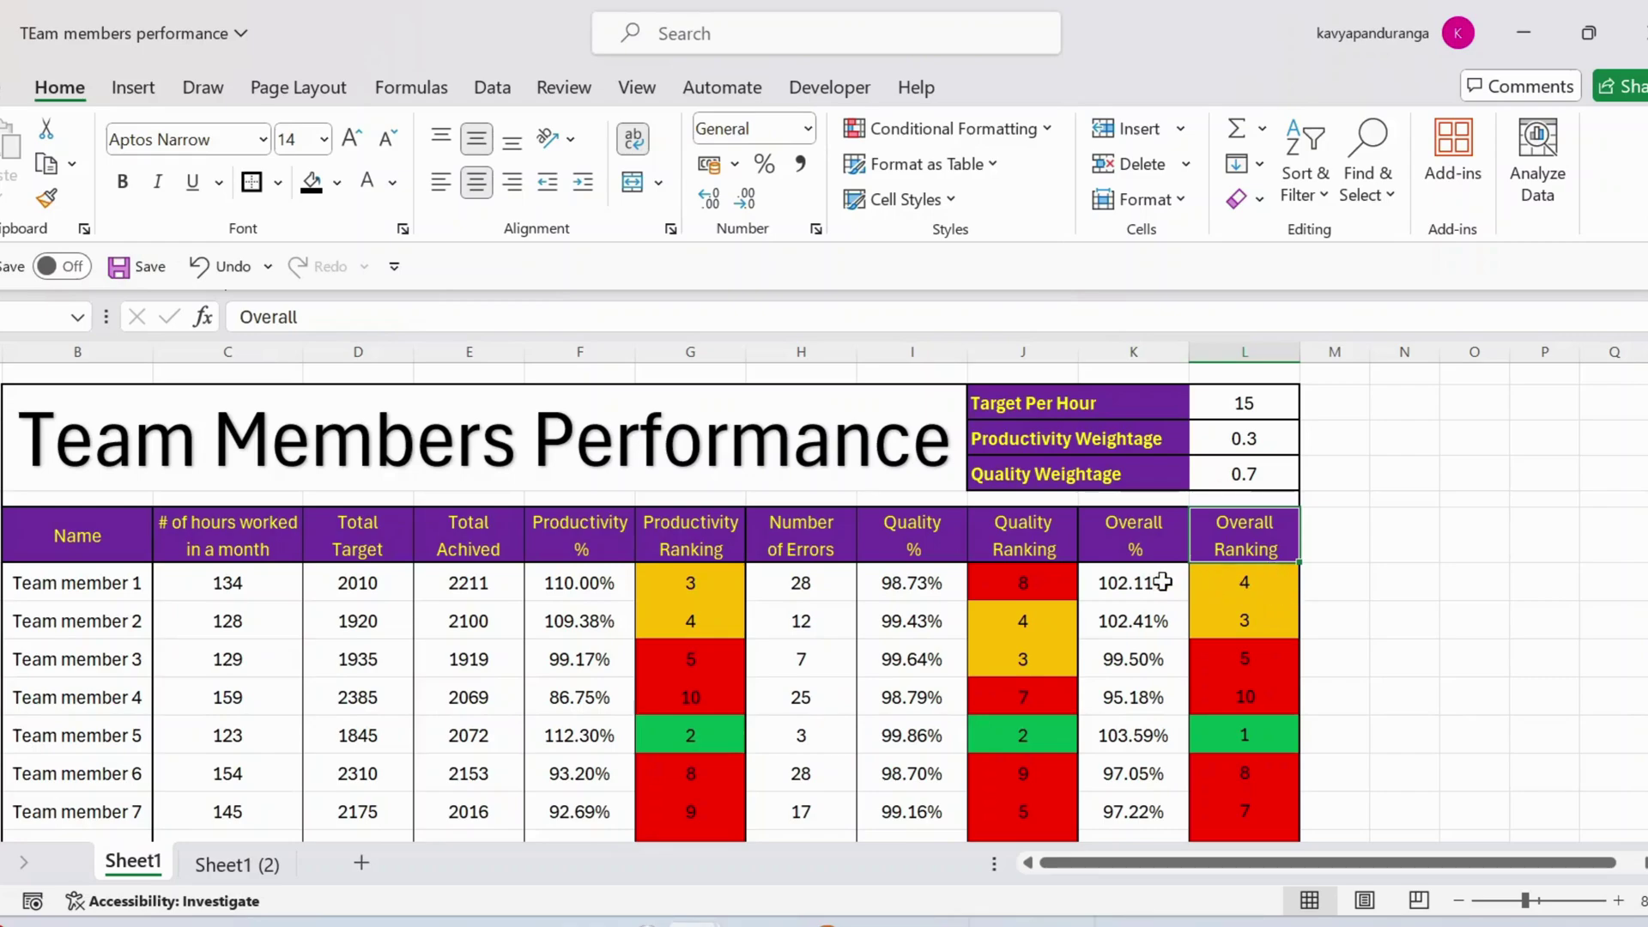
pyautogui.click(687, 556)
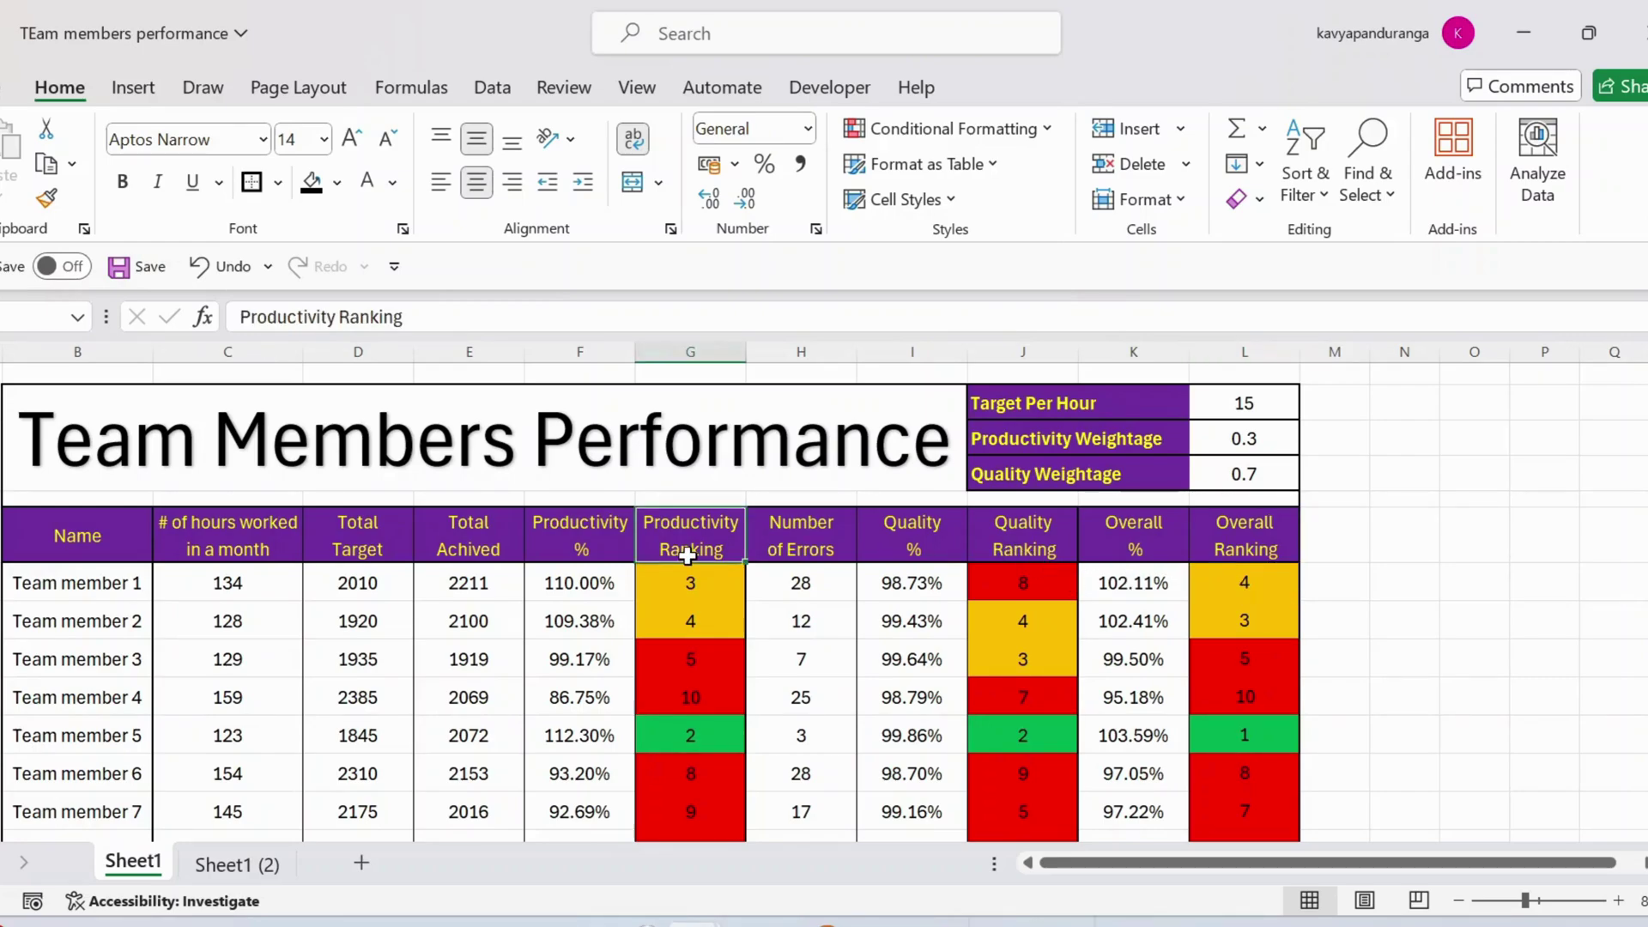
pyautogui.click(1013, 545)
pyautogui.click(1269, 550)
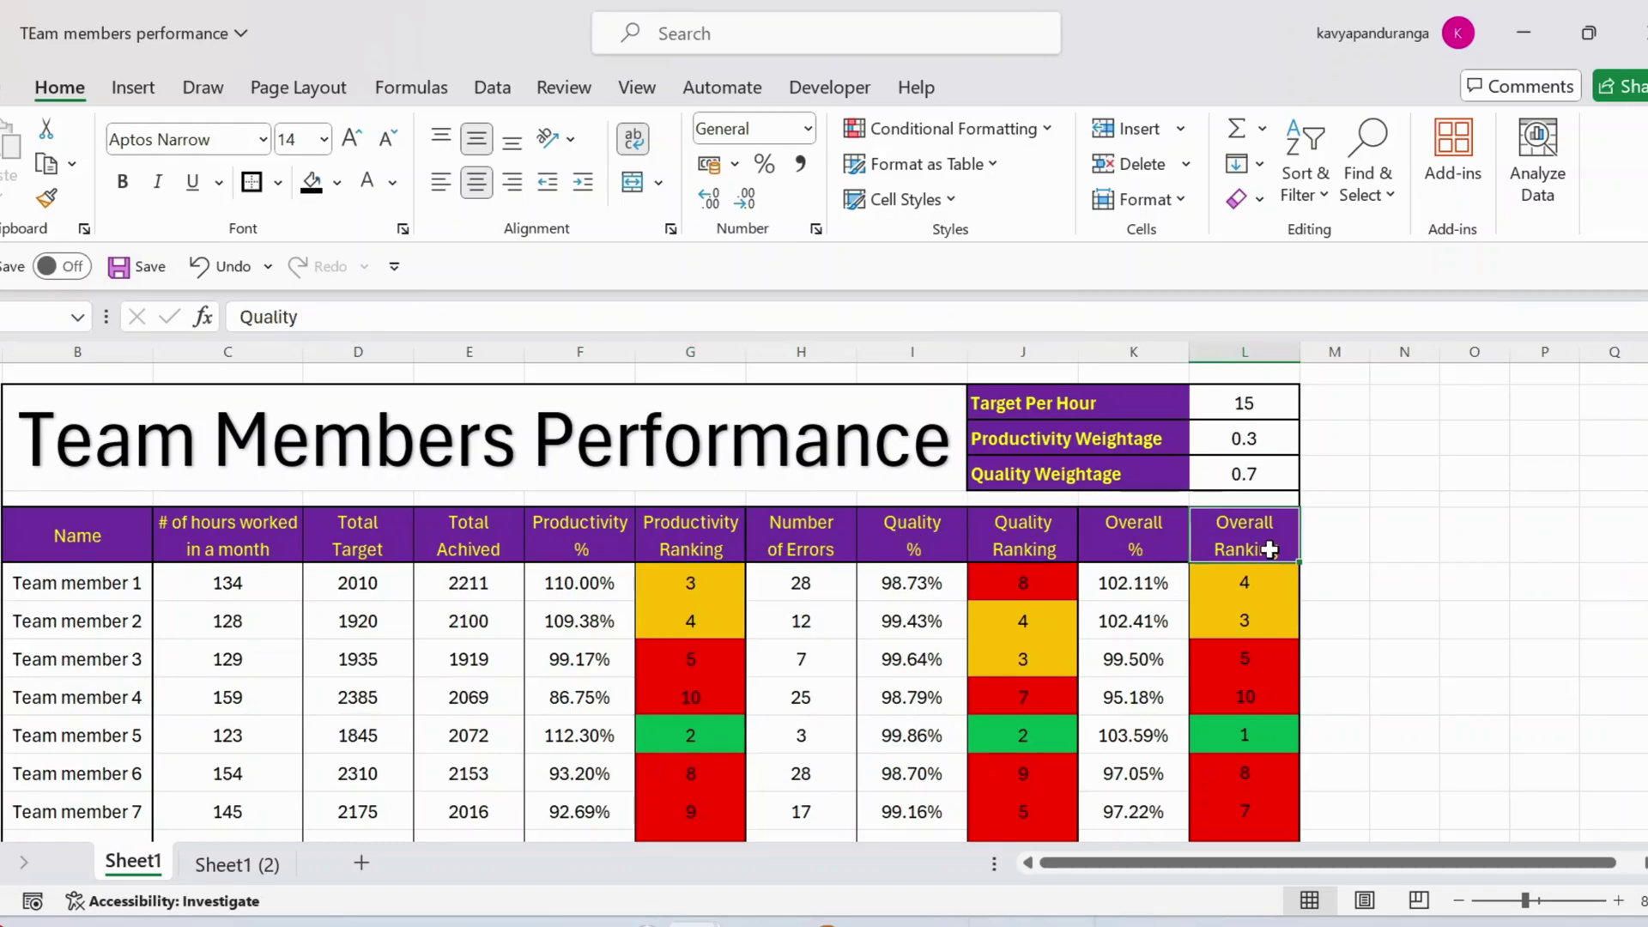